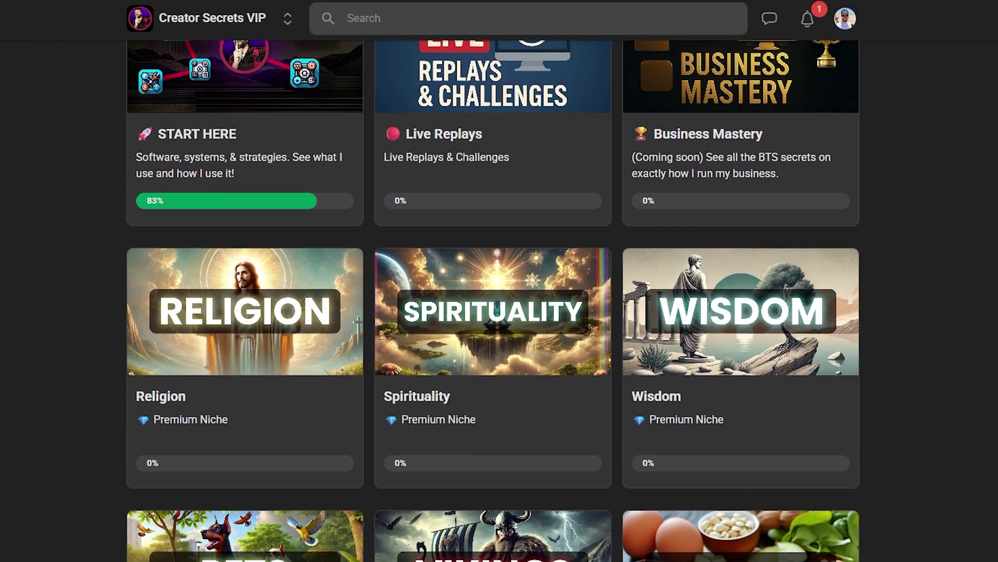
Scroll the Skool Classroom past Start Here to the Religion, Pets, Vikings and Health & Fitness cards
{"action": "scroll", "coordinate": [494, 300], "scroll_direction": "down", "scroll_amount": 4}
{"action": "scroll", "coordinate": [494, 300], "scroll_direction": "down", "scroll_amount": 5}
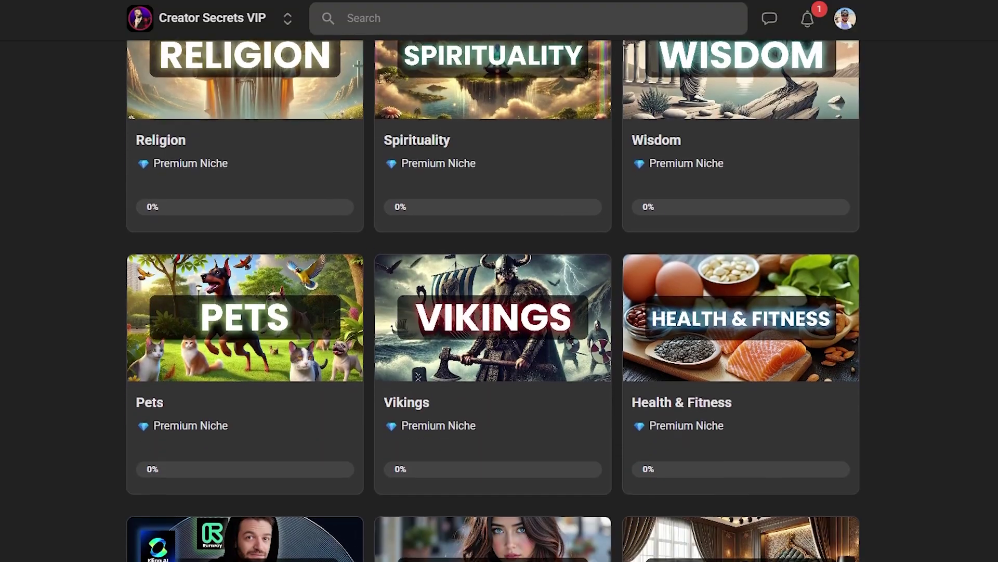
{"action": "scroll", "coordinate": [494, 300], "scroll_direction": "down", "scroll_amount": 4}
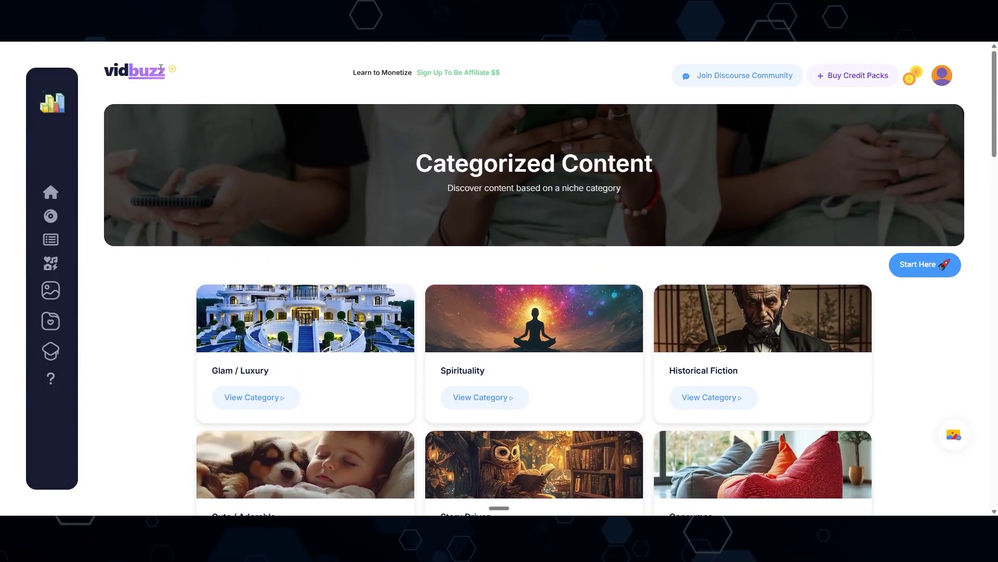
Scroll VidBuzz's category grid down to Narration, TikTok SHOP, Famous Characters, AI Vlogs & Skits and Religion
{"action": "scroll", "coordinate": [199, 68], "scroll_direction": "down", "scroll_amount": 7}
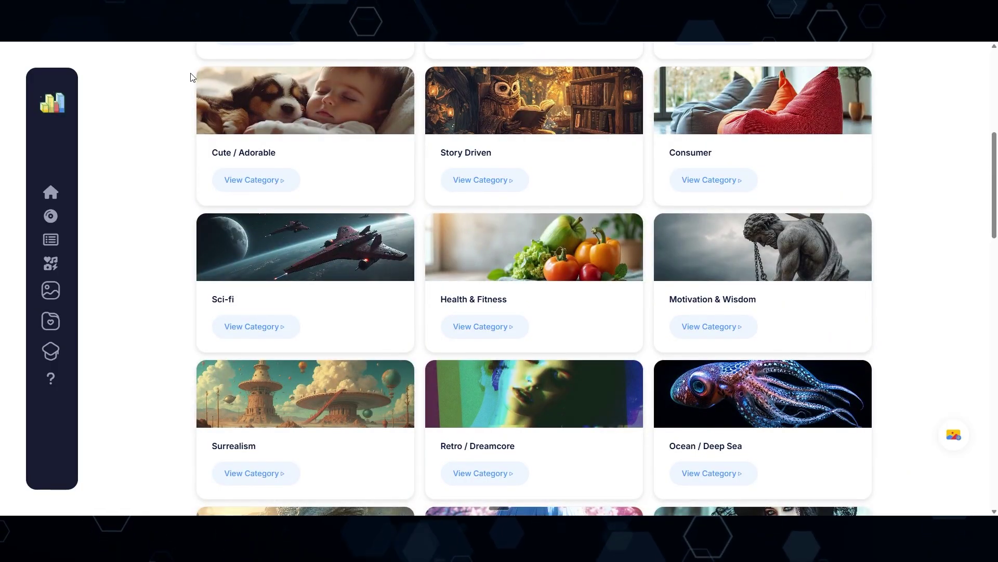
{"action": "scroll", "coordinate": [192, 77], "scroll_direction": "down", "scroll_amount": 5}
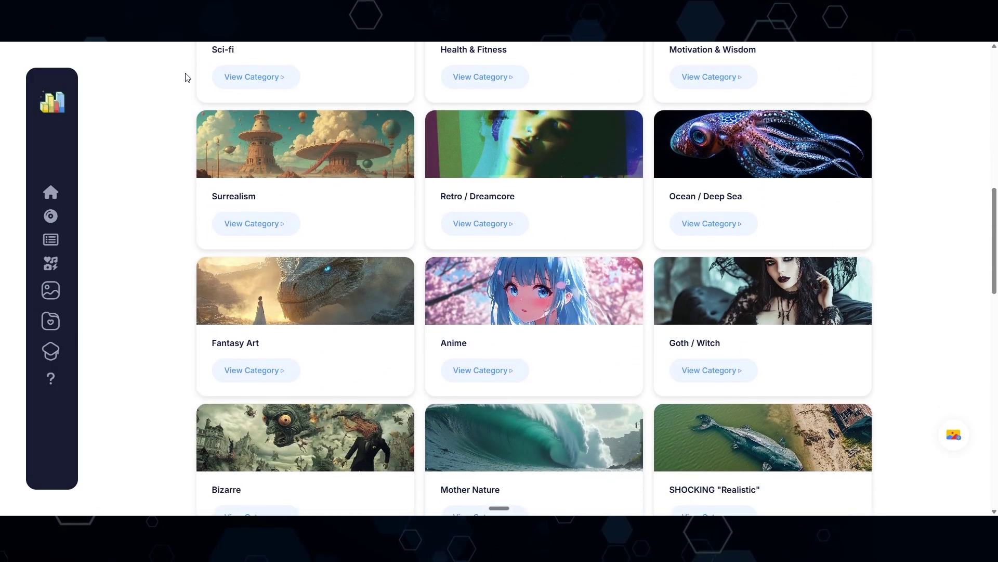
{"action": "scroll", "coordinate": [187, 77], "scroll_direction": "down", "scroll_amount": 1}
{"action": "scroll", "coordinate": [187, 77], "scroll_direction": "down", "scroll_amount": 4}
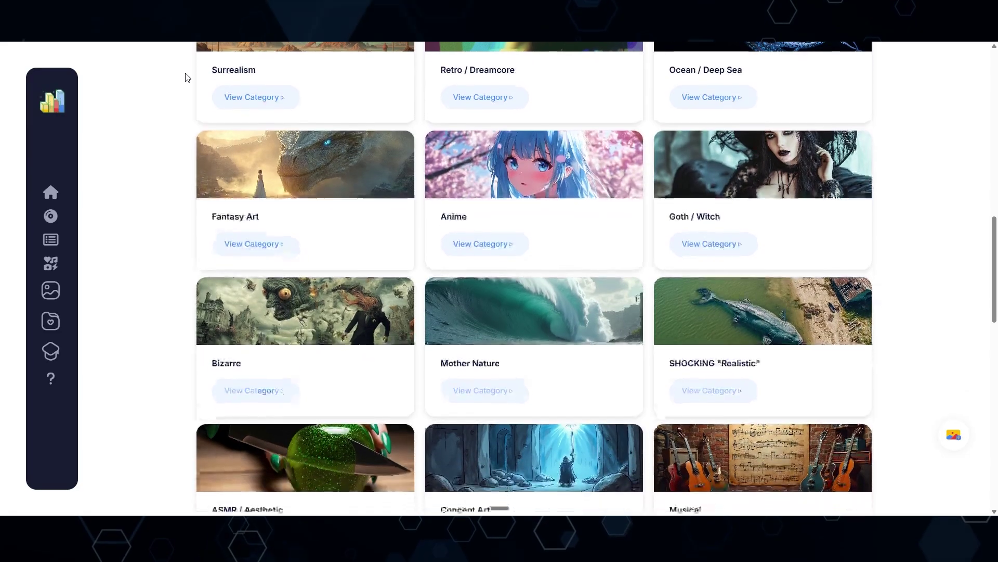
{"action": "scroll", "coordinate": [186, 77], "scroll_direction": "down", "scroll_amount": 6}
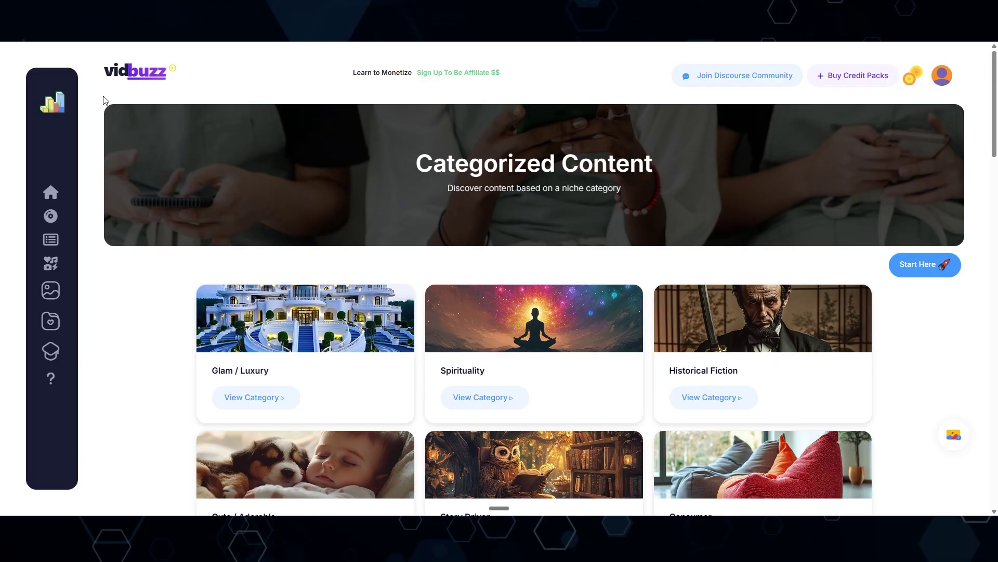
{"action": "scroll", "coordinate": [160, 138], "scroll_direction": "down", "scroll_amount": 10}
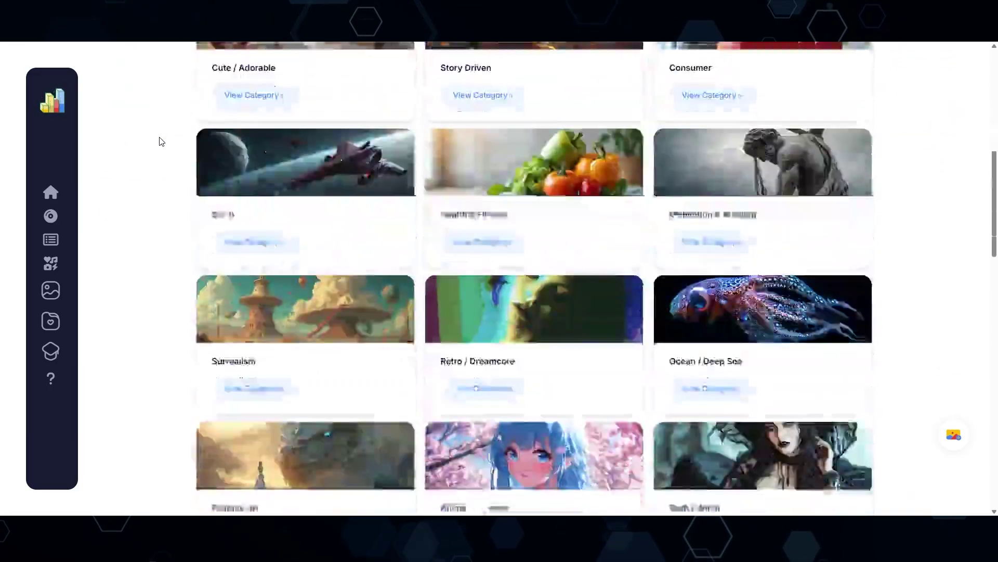
{"action": "scroll", "coordinate": [160, 141], "scroll_direction": "down", "scroll_amount": 15}
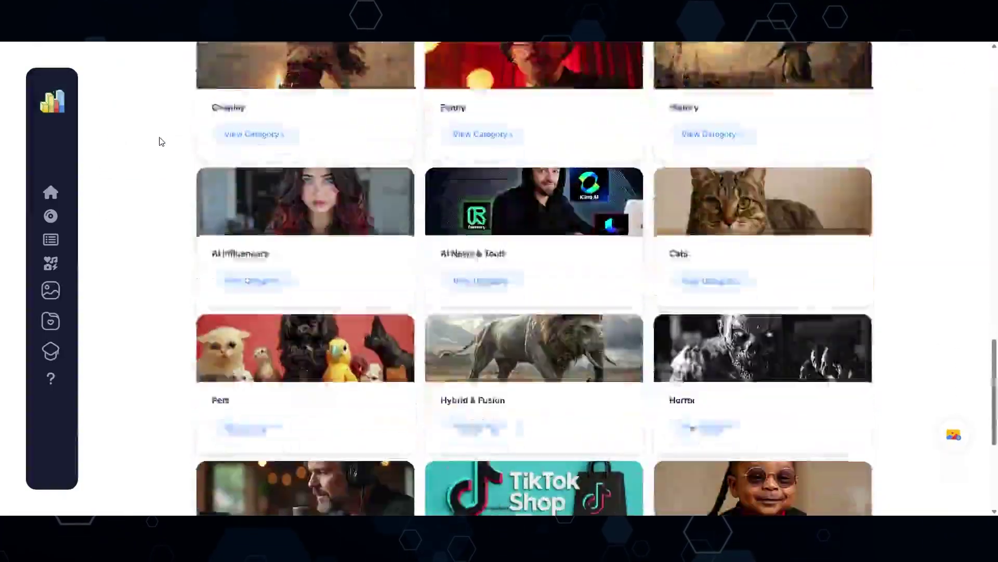
{"action": "scroll", "coordinate": [172, 203], "scroll_direction": "down", "scroll_amount": 2}
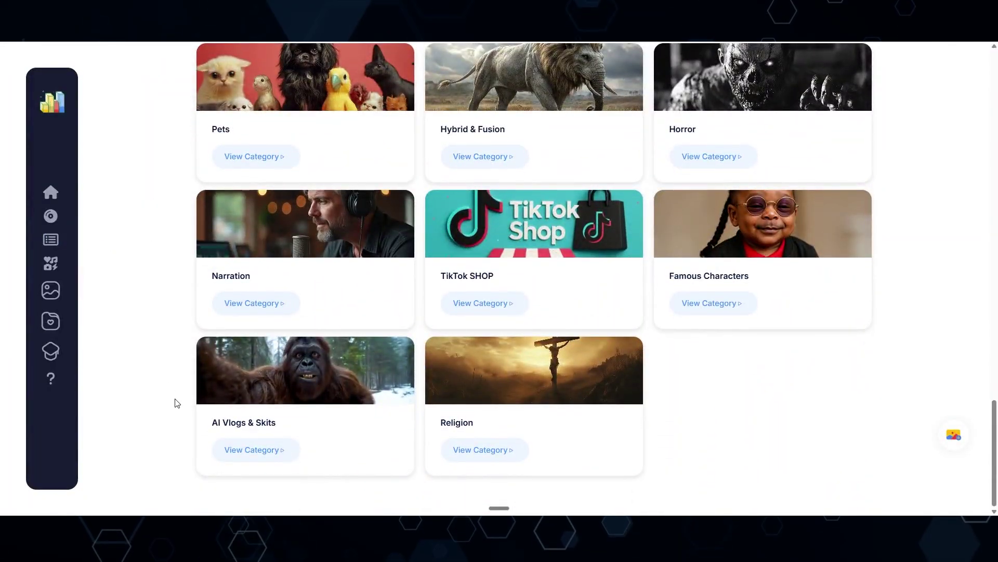
Open the AI Vlogs & Skits category in VidBuzz
{"action": "left_click", "coordinate": [258, 450]}
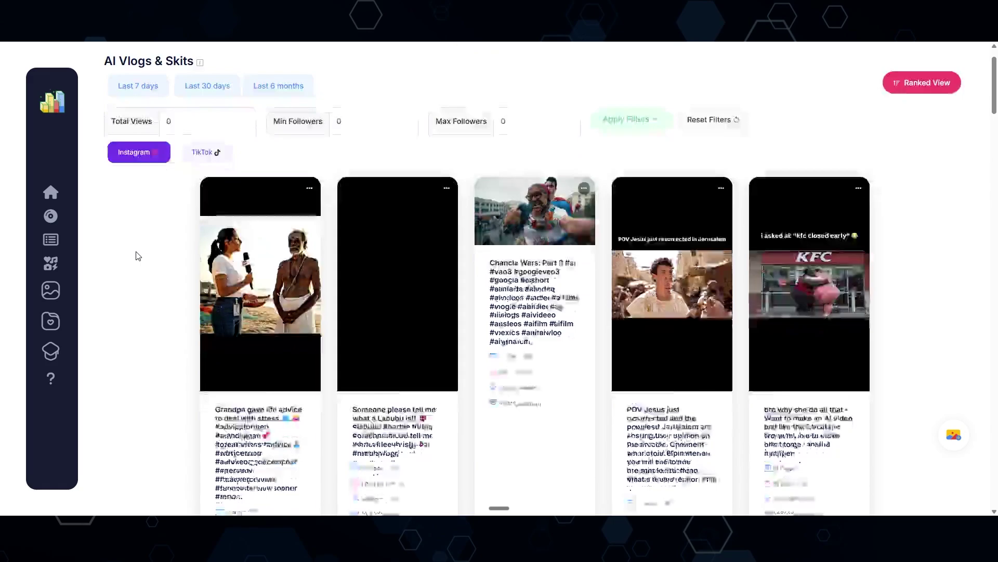
{"action": "scroll", "coordinate": [136, 256], "scroll_direction": "down", "scroll_amount": 5}
{"action": "scroll", "coordinate": [138, 256], "scroll_direction": "up", "scroll_amount": 5}
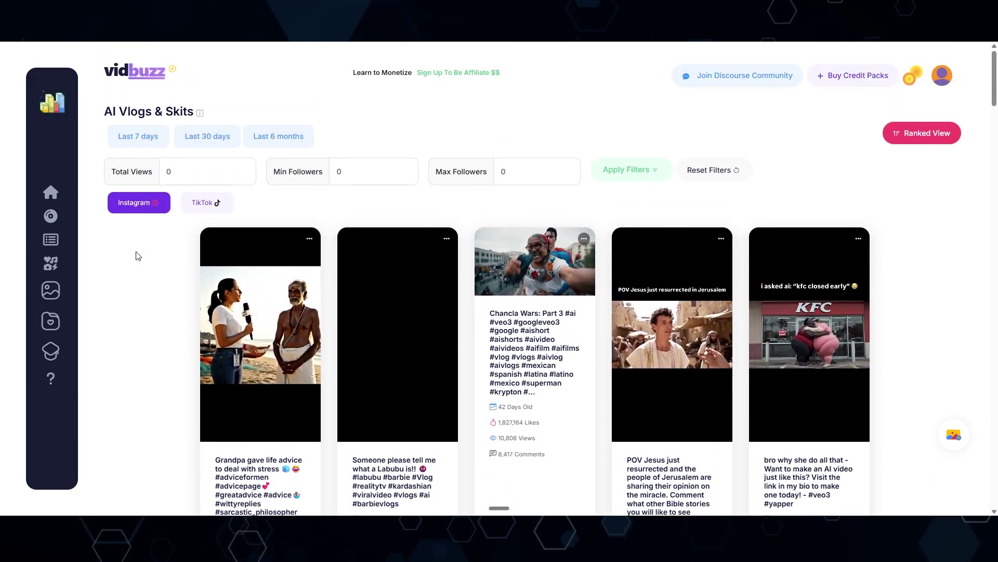
Filter the feed to top content from the last 7 days and scroll to the video cards
{"action": "left_click", "coordinate": [142, 136]}
{"action": "scroll", "coordinate": [136, 139], "scroll_direction": "down", "scroll_amount": 12}
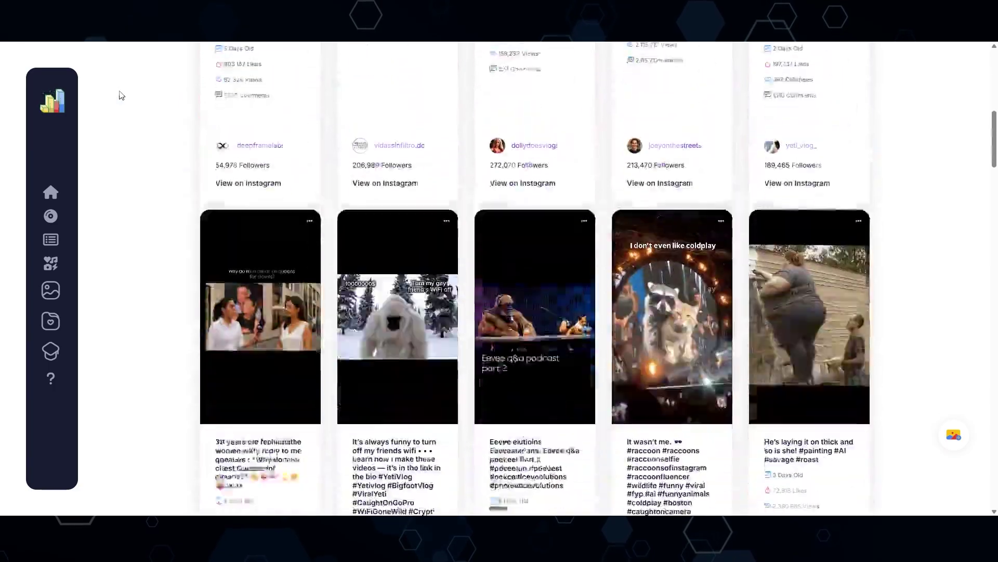
{"action": "scroll", "coordinate": [136, 139], "scroll_direction": "up", "scroll_amount": 12}
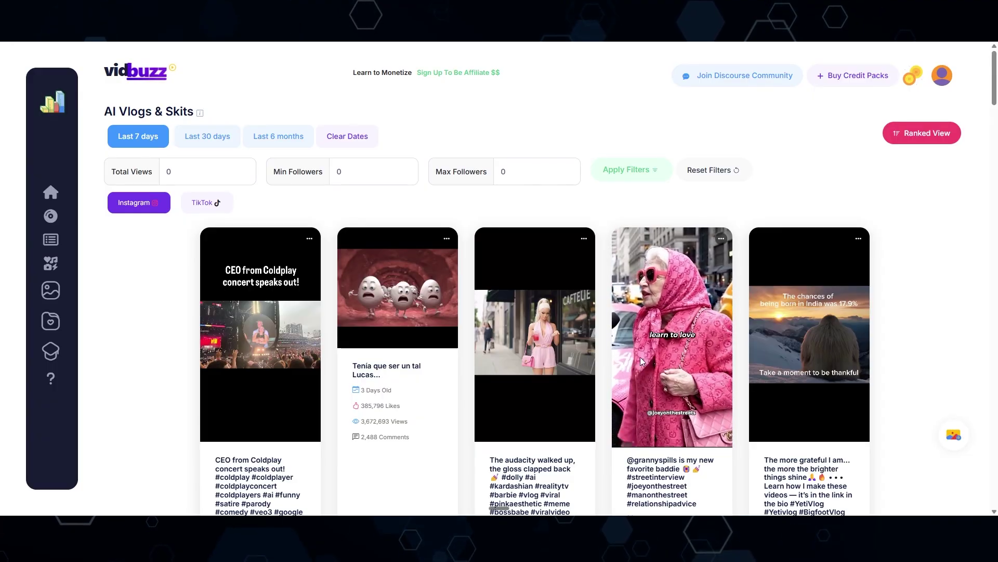
{"action": "scroll", "coordinate": [880, 134], "scroll_direction": "down", "scroll_amount": 3}
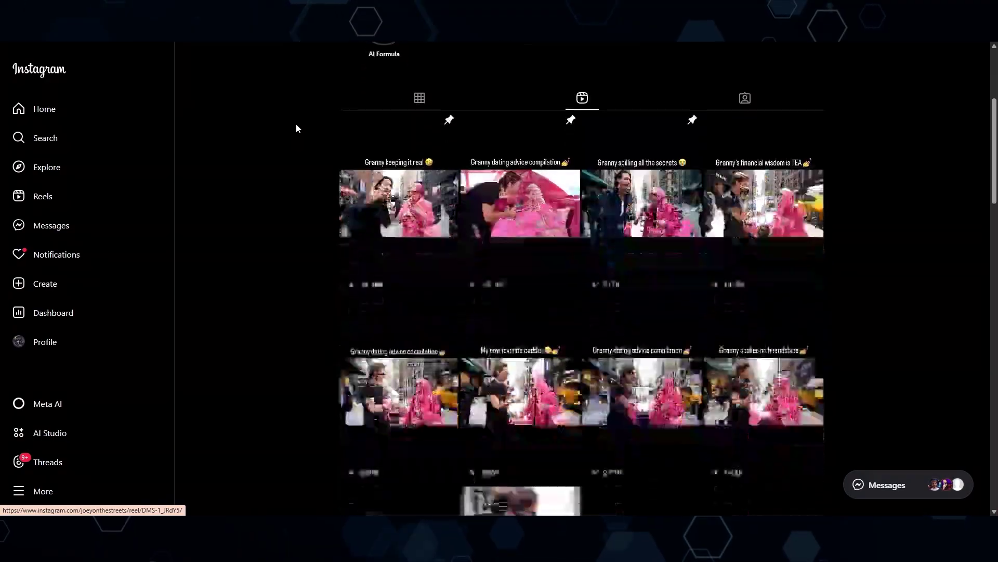
Scroll through the creator's granny street-interview reels, including the one with 9.4M views
{"action": "scroll", "coordinate": [297, 129], "scroll_direction": "down", "scroll_amount": 3}
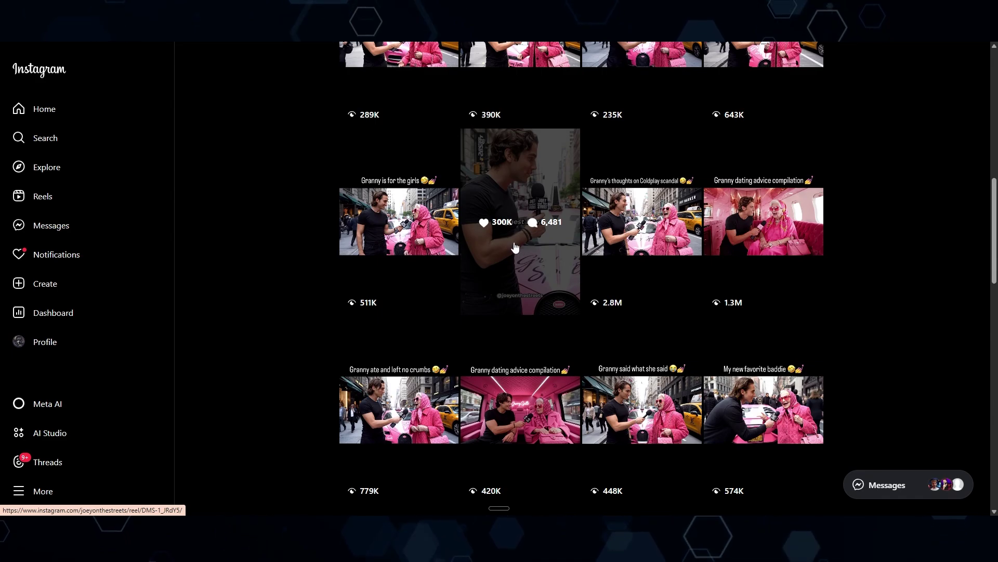
{"action": "scroll", "coordinate": [256, 176], "scroll_direction": "down", "scroll_amount": 4}
{"action": "scroll", "coordinate": [257, 186], "scroll_direction": "up", "scroll_amount": 4}
{"action": "scroll", "coordinate": [260, 177], "scroll_direction": "down", "scroll_amount": 4}
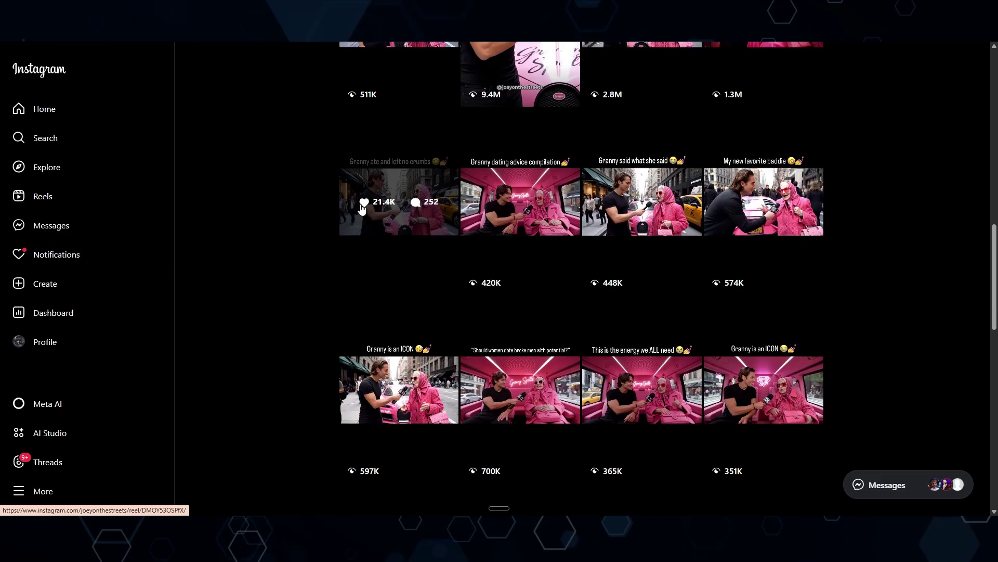
{"action": "scroll", "coordinate": [273, 154], "scroll_direction": "up", "scroll_amount": 6}
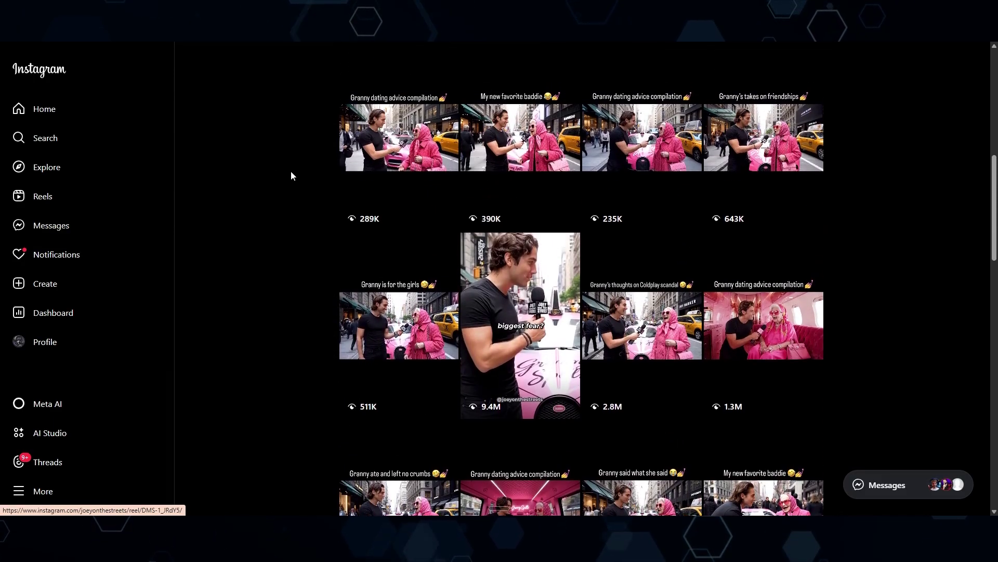
{"action": "scroll", "coordinate": [524, 279], "scroll_direction": "down", "scroll_amount": 1}
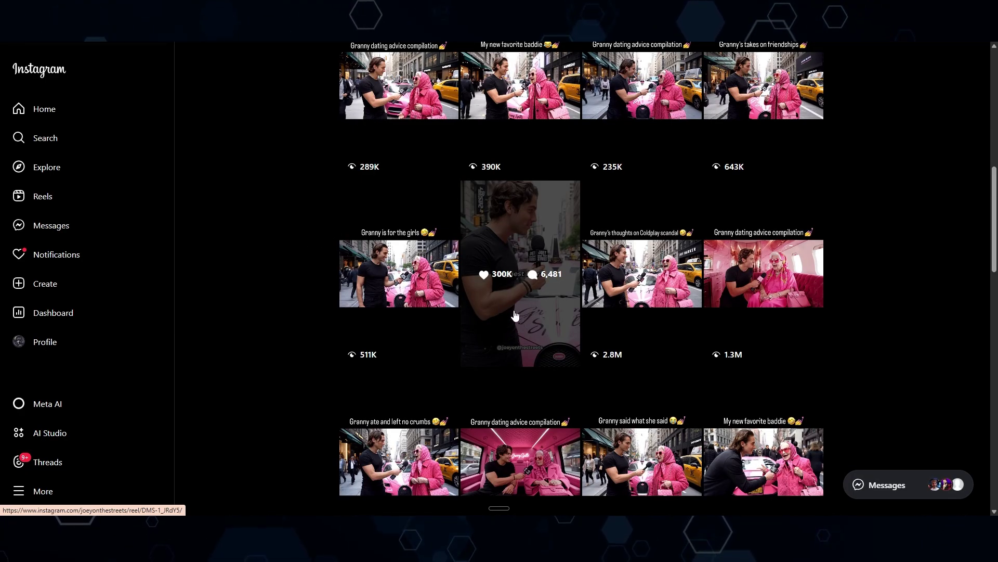
{"action": "scroll", "coordinate": [226, 199], "scroll_direction": "down", "scroll_amount": 3}
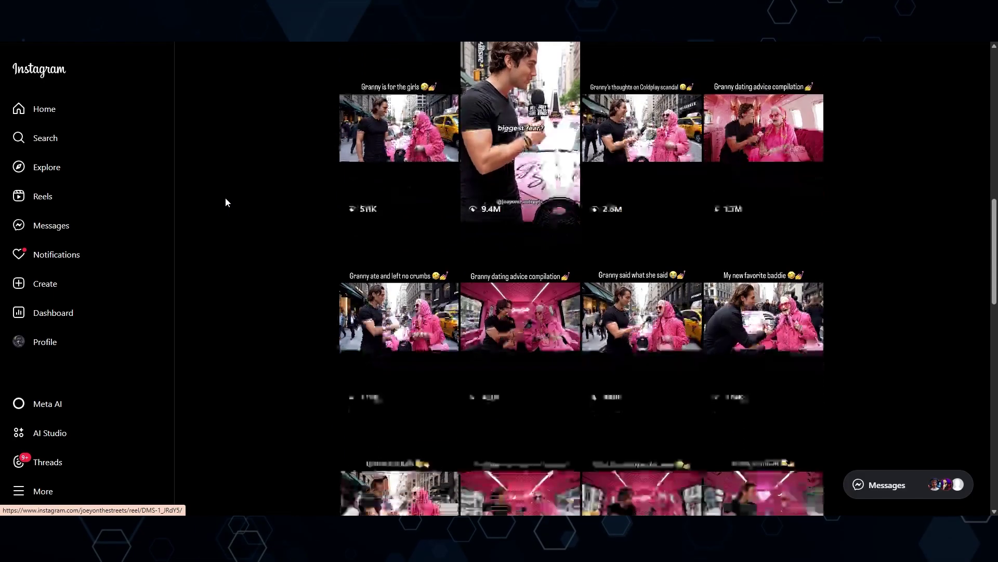
{"action": "scroll", "coordinate": [226, 198], "scroll_direction": "down", "scroll_amount": 10}
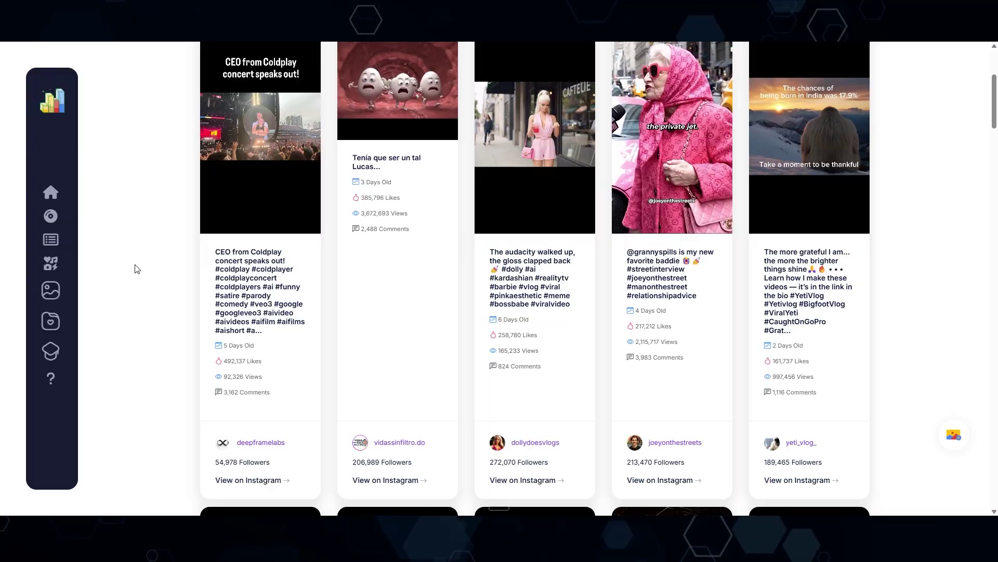
{"action": "scroll", "coordinate": [134, 267], "scroll_direction": "up", "scroll_amount": 2}
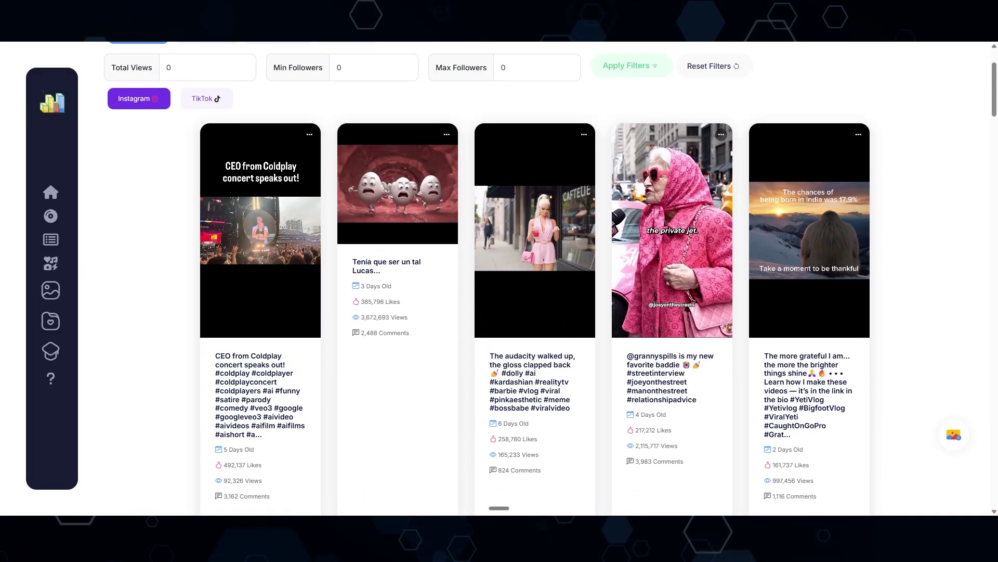
Snip the pink-clad granny video card and upload it to the Media Library as image.png
{"action": "left_click", "coordinate": [611, 160]}
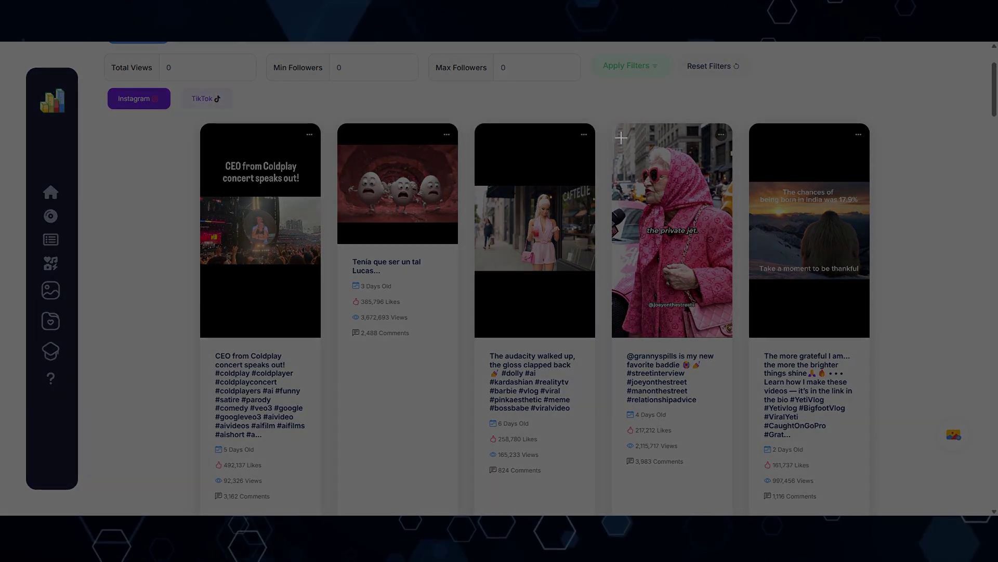
{"action": "left_click_drag", "start_coordinate": [612, 125], "coordinate": [733, 337]}
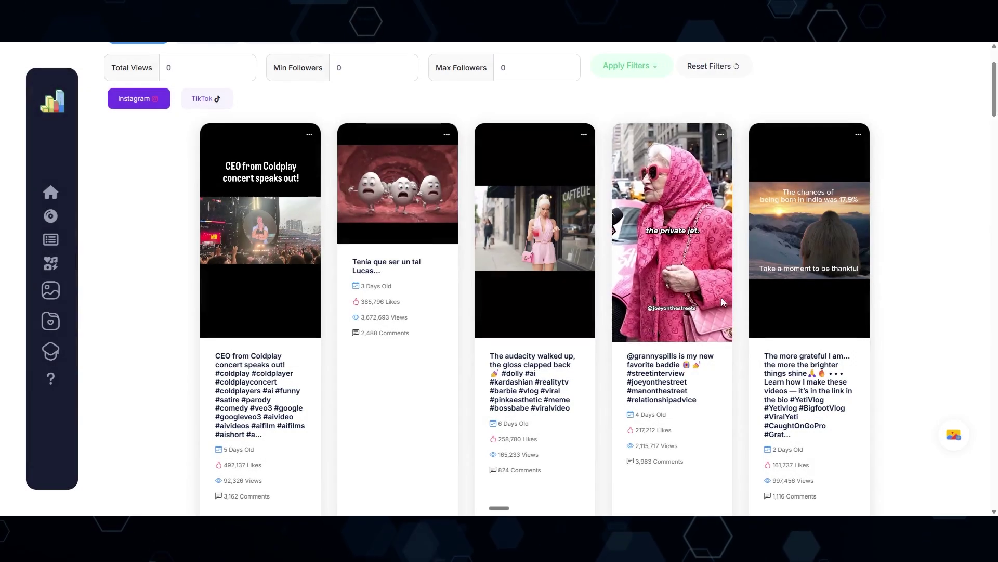
{"action": "left_click", "coordinate": [954, 435]}
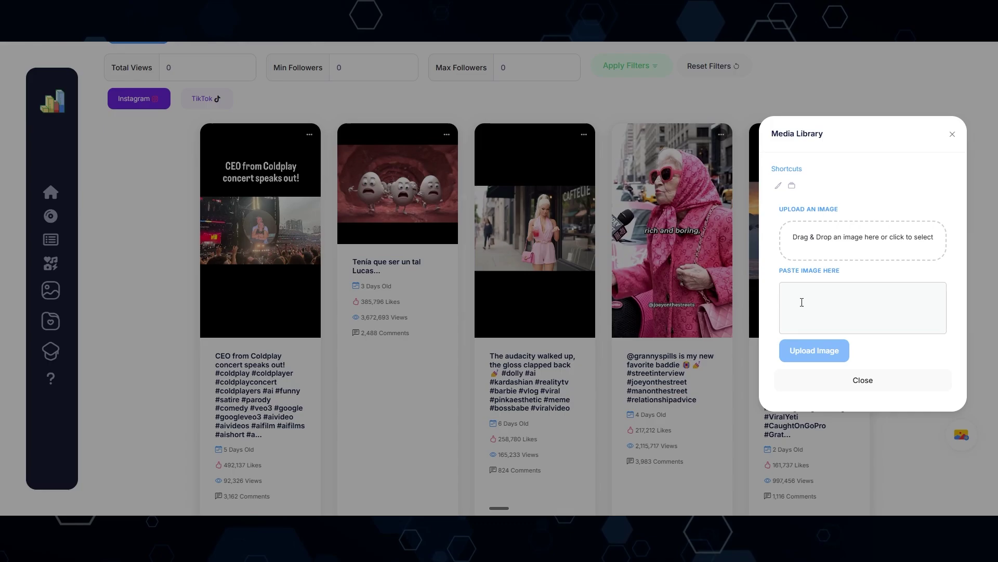
{"action": "key", "text": "ctrl+v"}
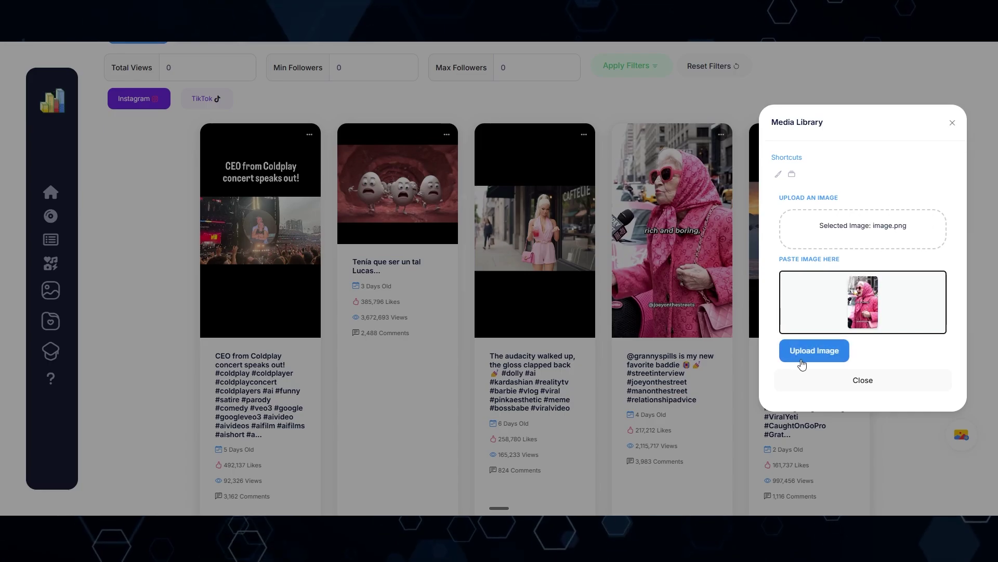
{"action": "left_click", "coordinate": [814, 350]}
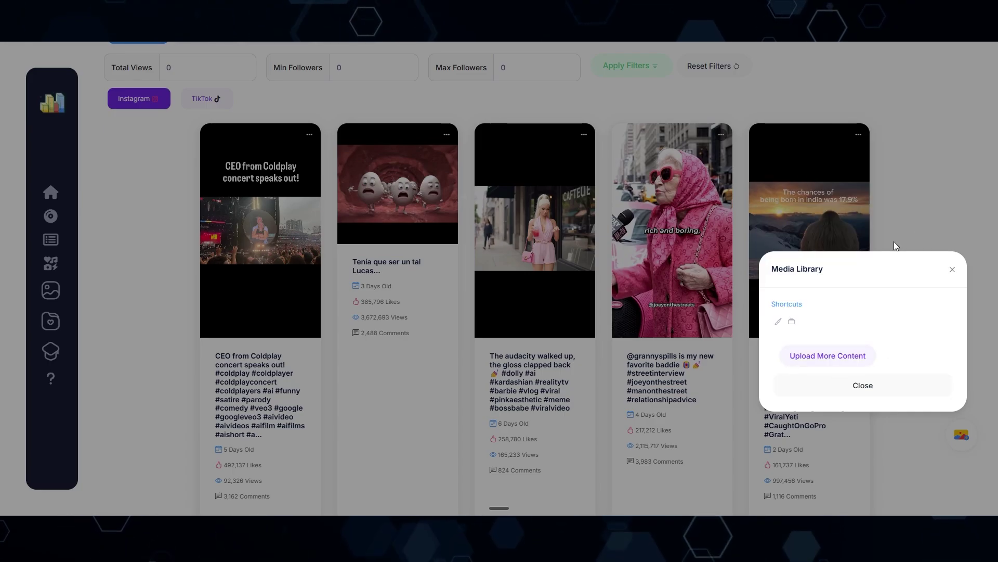
Load the uploaded granny picture into AI Canvas and generate a prompt describing it
{"action": "left_click", "coordinate": [778, 324]}
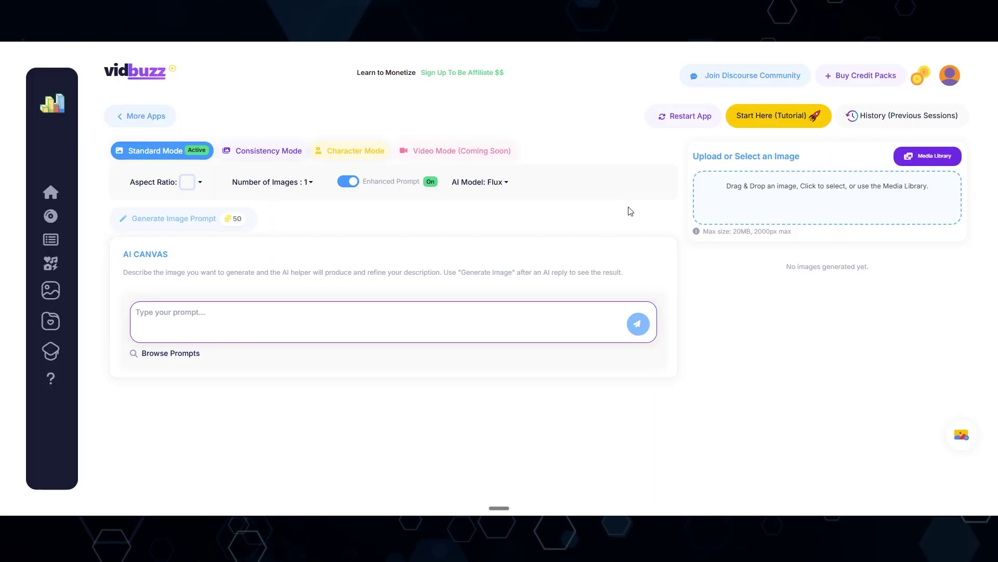
{"action": "left_click", "coordinate": [924, 164]}
{"action": "left_click", "coordinate": [335, 162]}
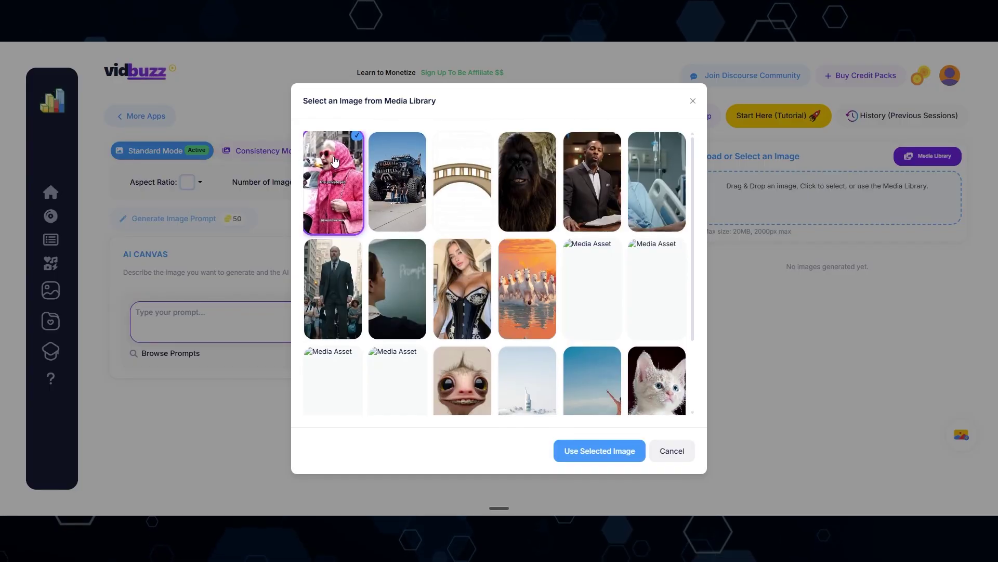
{"action": "left_click", "coordinate": [599, 450]}
{"action": "left_click", "coordinate": [175, 218]}
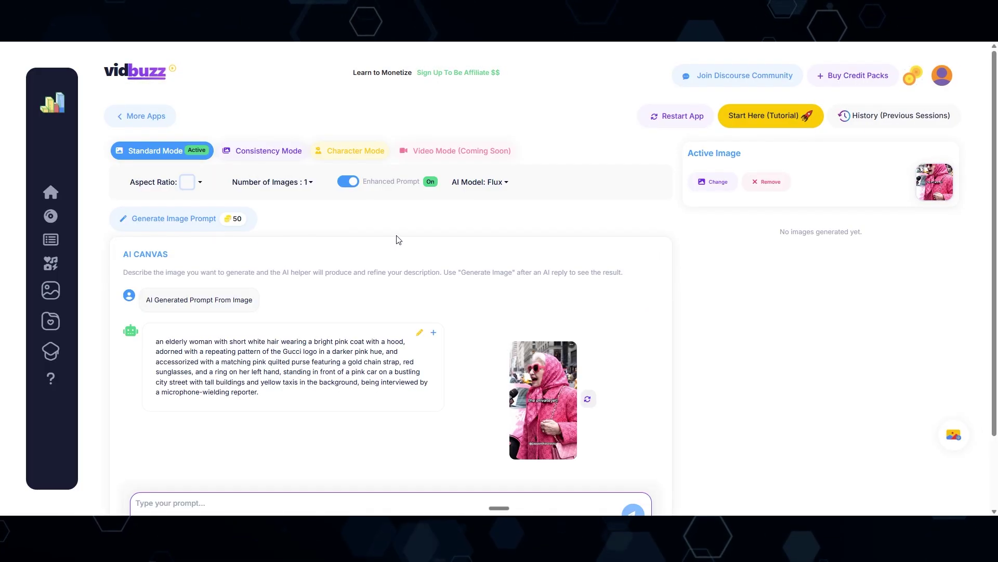
Set Landscape (16:9) with the Google Imagen4 model and regenerate the image
{"action": "left_click", "coordinate": [190, 184]}
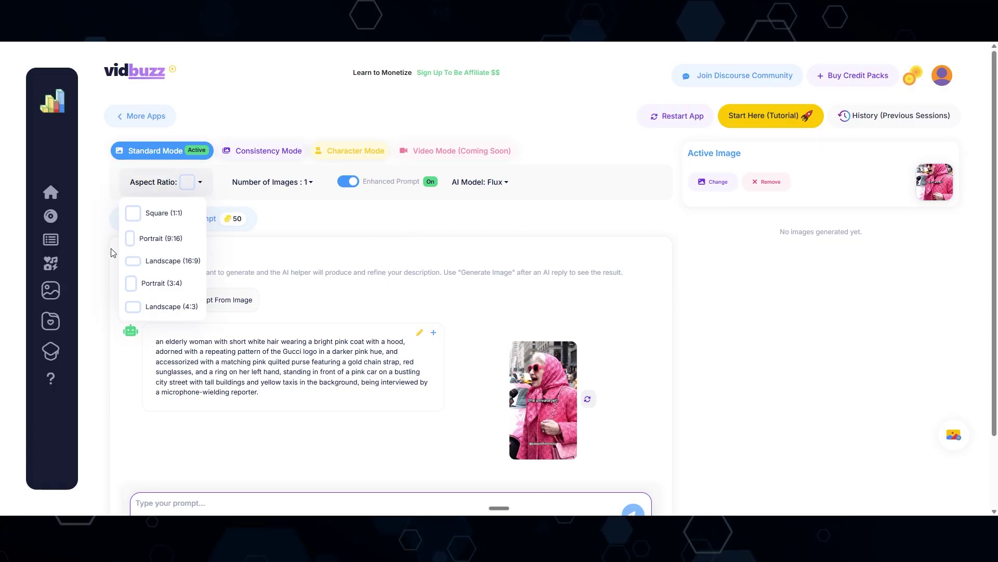
{"action": "left_click", "coordinate": [177, 261]}
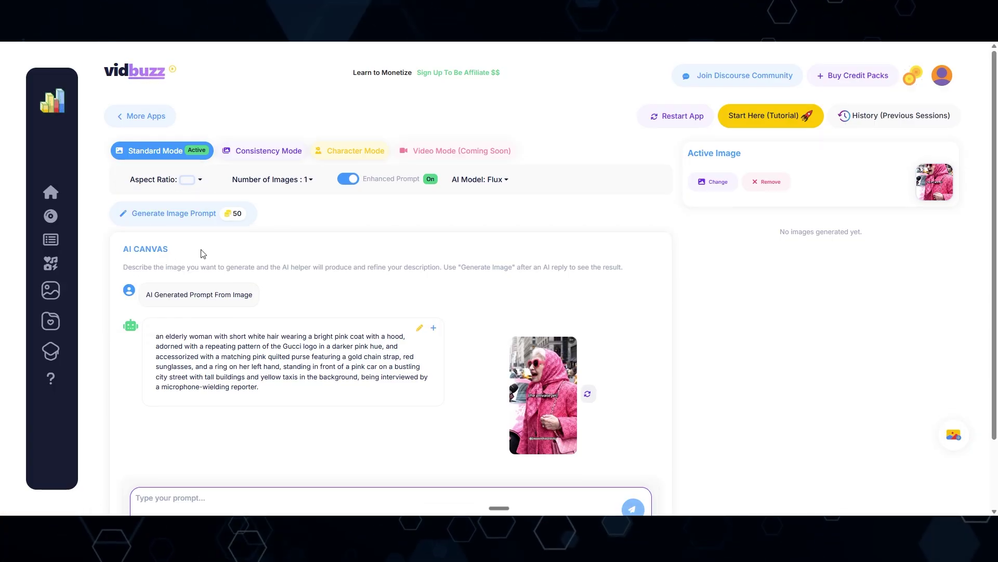
{"action": "left_click", "coordinate": [499, 182]}
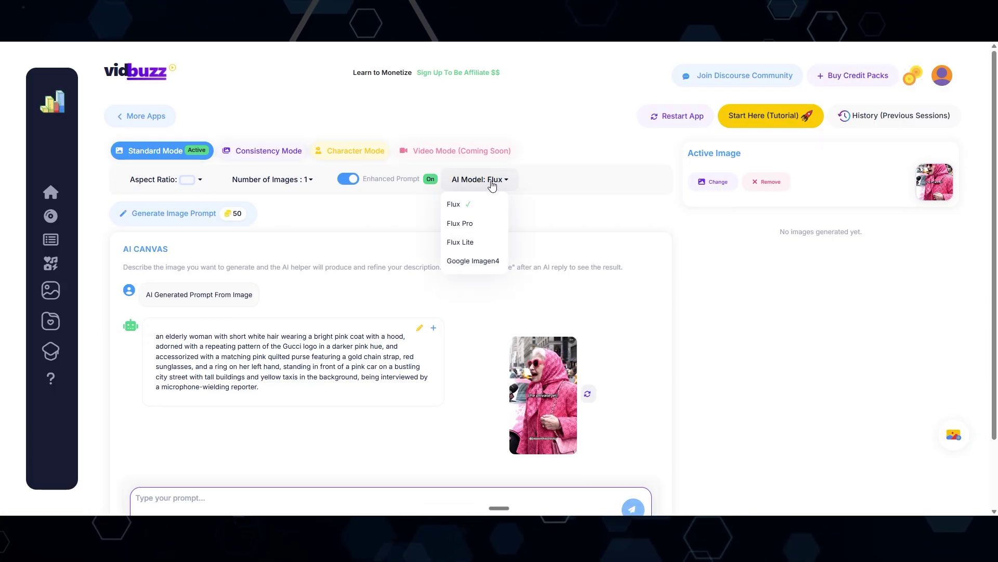
{"action": "left_click", "coordinate": [477, 262]}
{"action": "scroll", "coordinate": [636, 319], "scroll_direction": "down", "scroll_amount": 1}
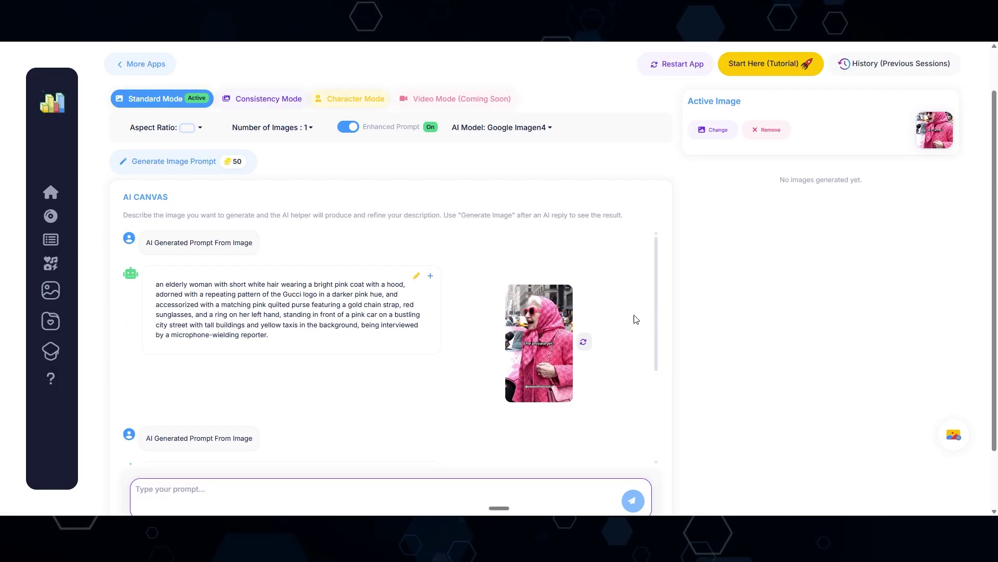
{"action": "left_click", "coordinate": [584, 342]}
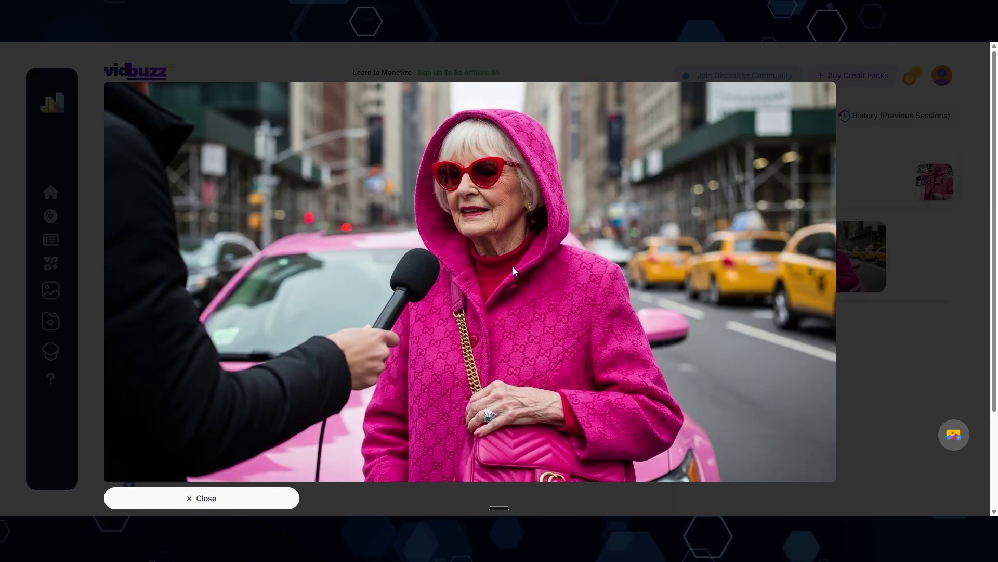
Ask the AI to add heart-shaped sunglasses, a small white dog in her purse and a pink Cybertruck
{"action": "key", "text": "Escape"}
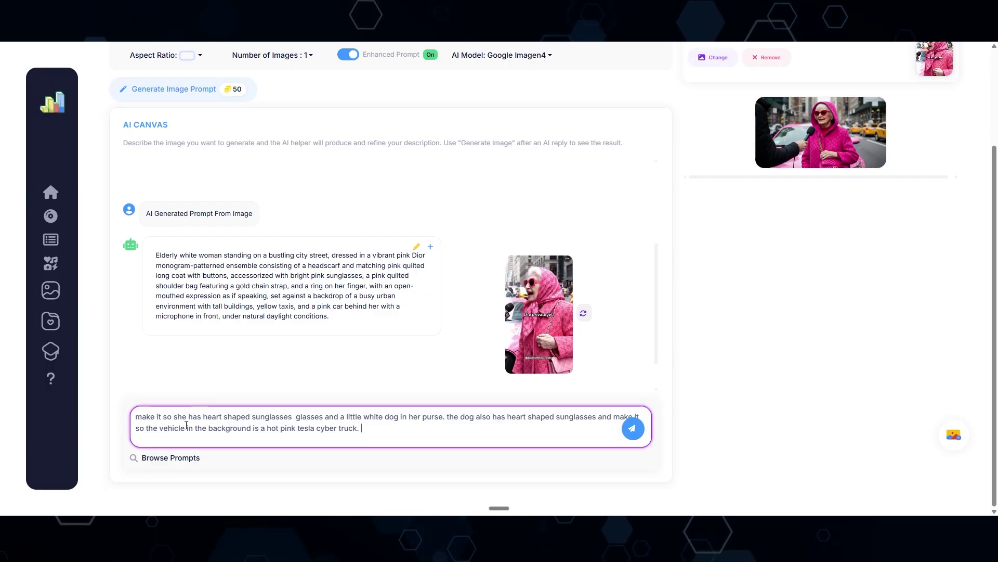
{"action": "left_click_drag", "start_coordinate": [156, 417], "coordinate": [316, 415]}
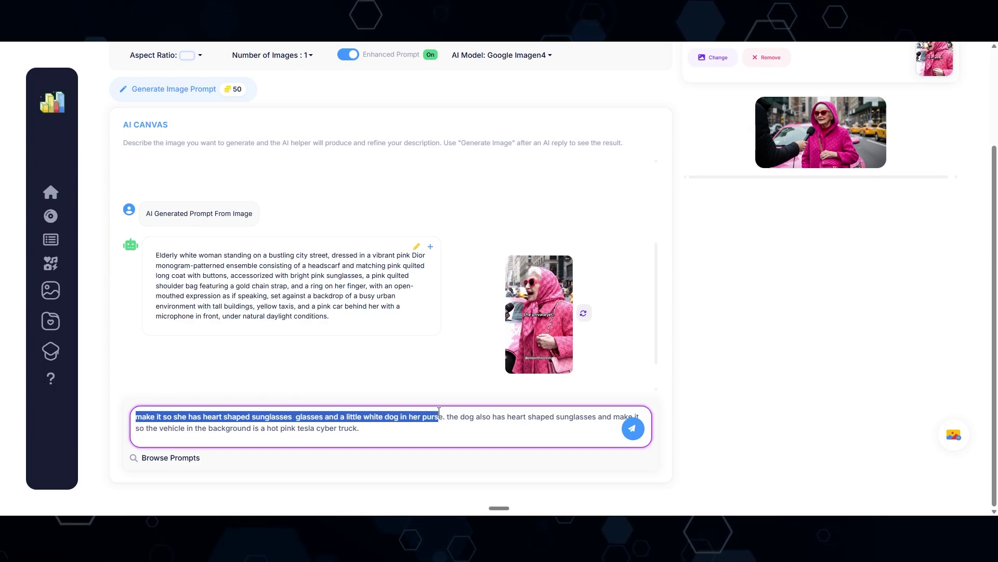
{"action": "left_click_drag", "start_coordinate": [525, 419], "coordinate": [178, 432]}
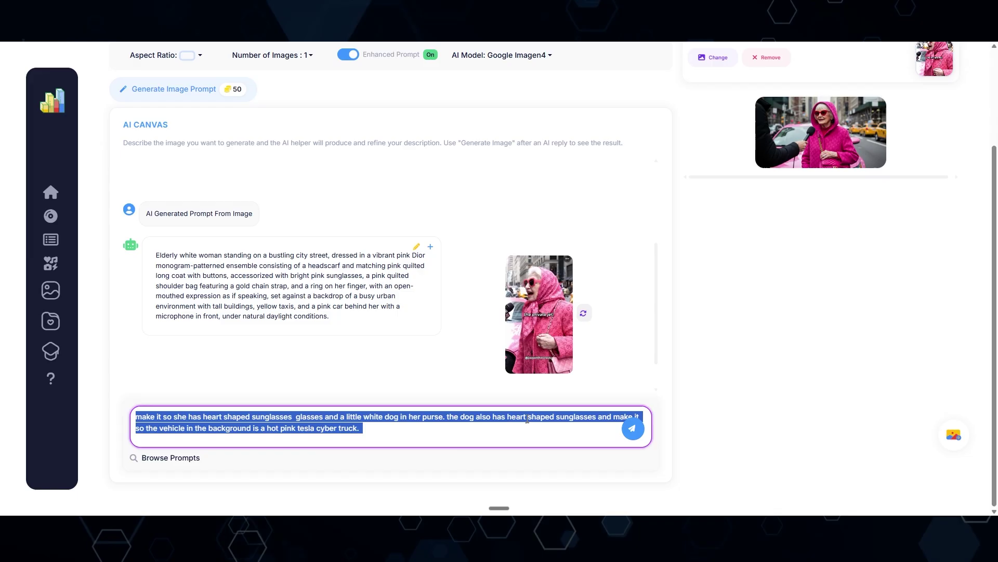
{"action": "left_click", "coordinate": [633, 428]}
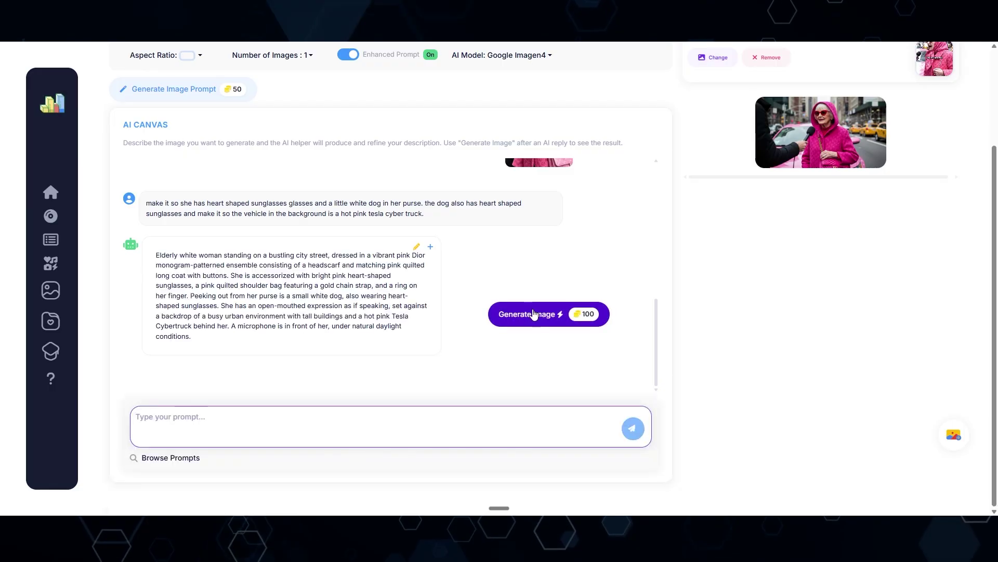
Generate and regenerate images of the young man interviewing her beside the pink Cybertruck
{"action": "left_click", "coordinate": [561, 322]}
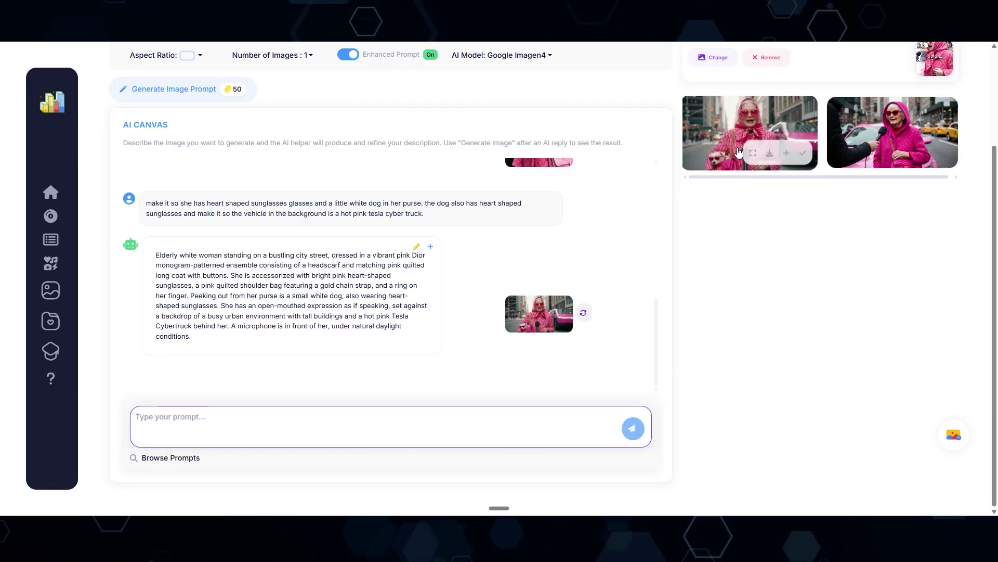
{"action": "left_click", "coordinate": [753, 154]}
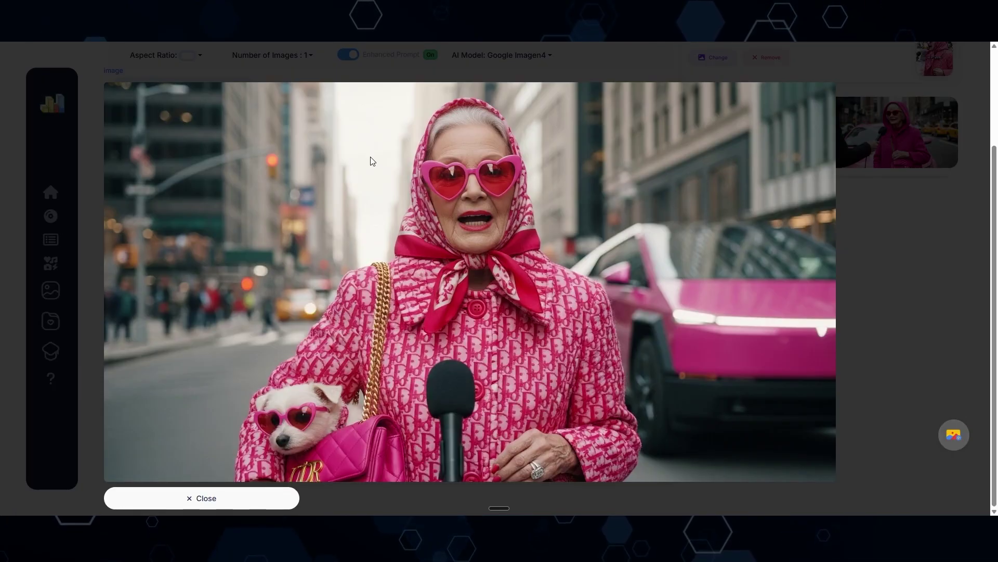
{"action": "left_click", "coordinate": [228, 498]}
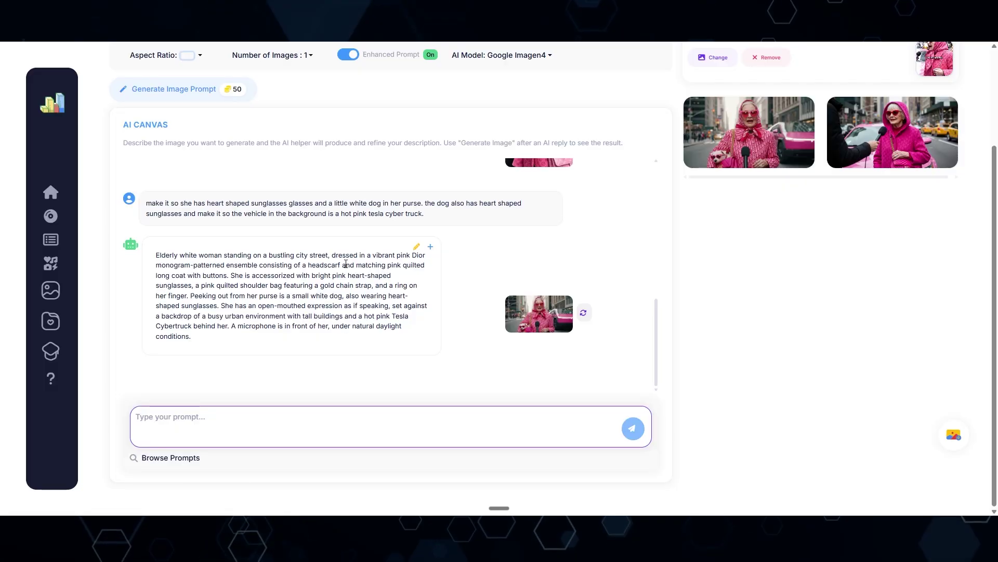
{"action": "left_click", "coordinate": [584, 313]}
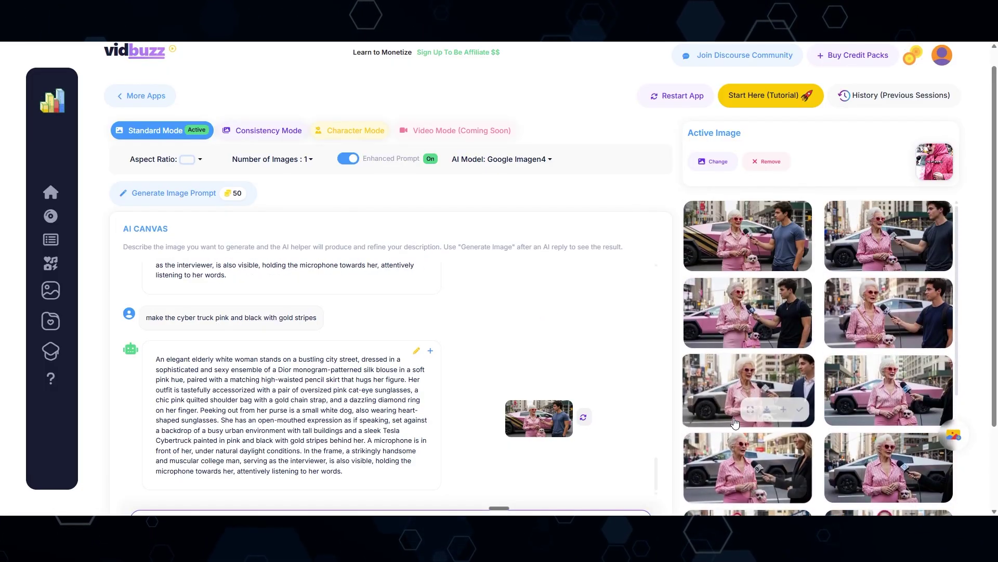
{"action": "left_click", "coordinate": [748, 353]}
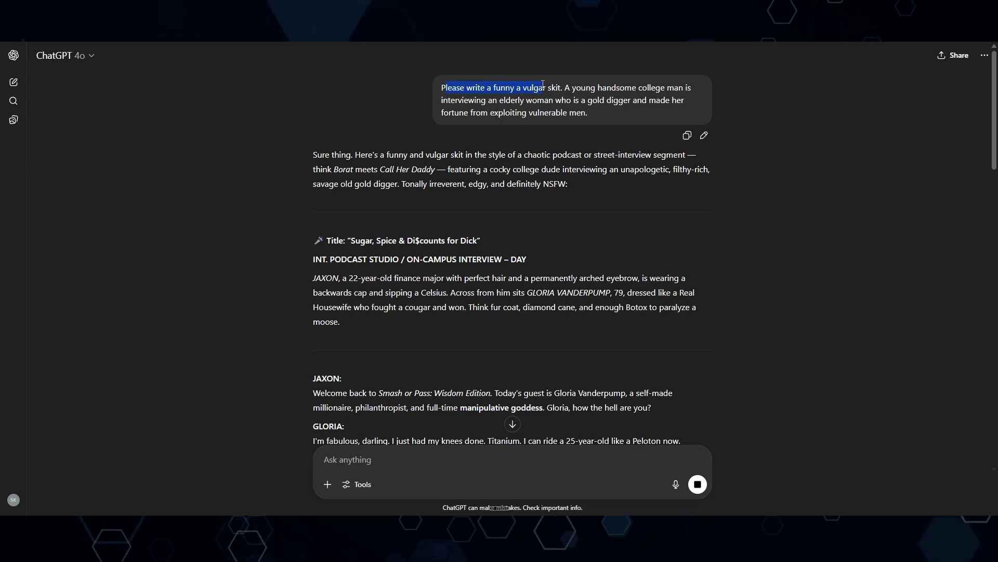
Highlight the college man, elderly woman and fortune details in the skit request, then scroll the script
{"action": "left_click_drag", "start_coordinate": [565, 87], "coordinate": [638, 90]}
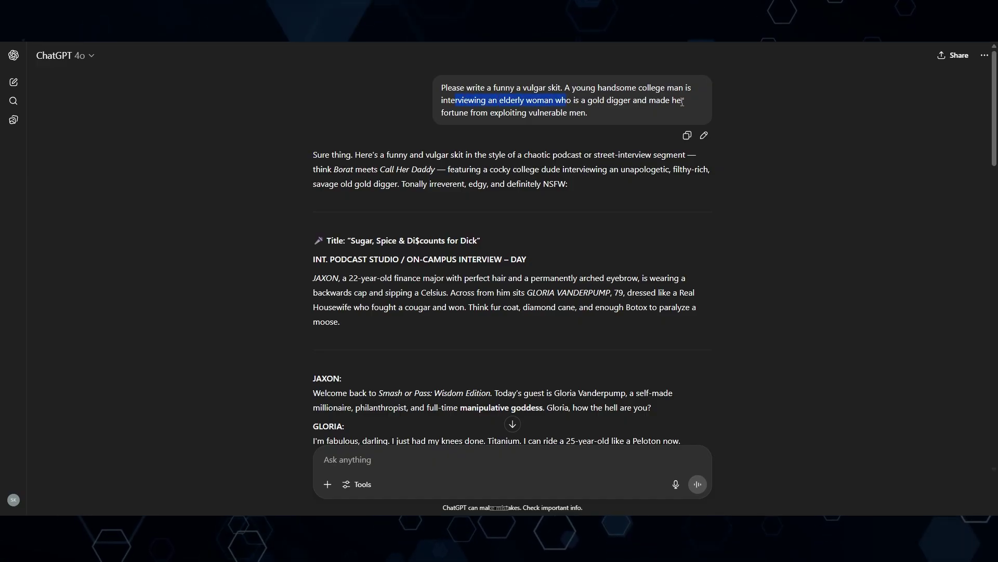
{"action": "left_click_drag", "start_coordinate": [632, 101], "coordinate": [663, 101]}
{"action": "left_click_drag", "start_coordinate": [460, 113], "coordinate": [542, 116]}
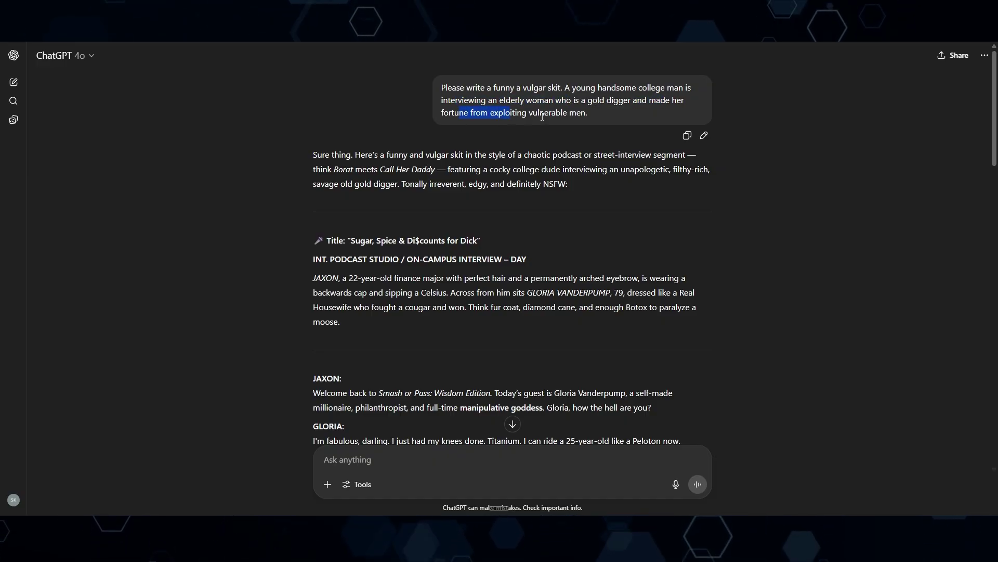
{"action": "scroll", "coordinate": [420, 132], "scroll_direction": "down", "scroll_amount": 3}
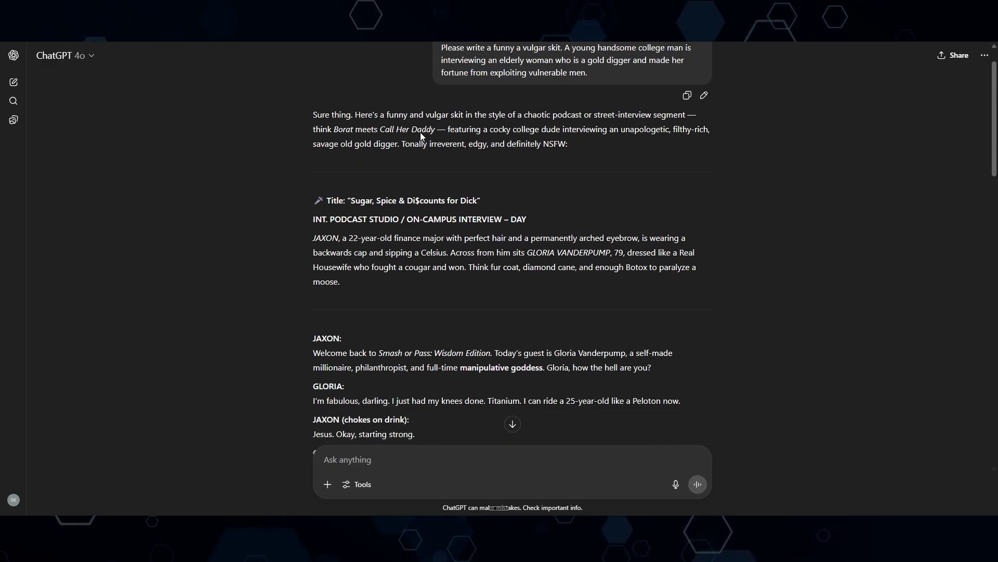
{"action": "scroll", "coordinate": [420, 131], "scroll_direction": "down", "scroll_amount": 5}
{"action": "scroll", "coordinate": [372, 179], "scroll_direction": "up", "scroll_amount": 4}
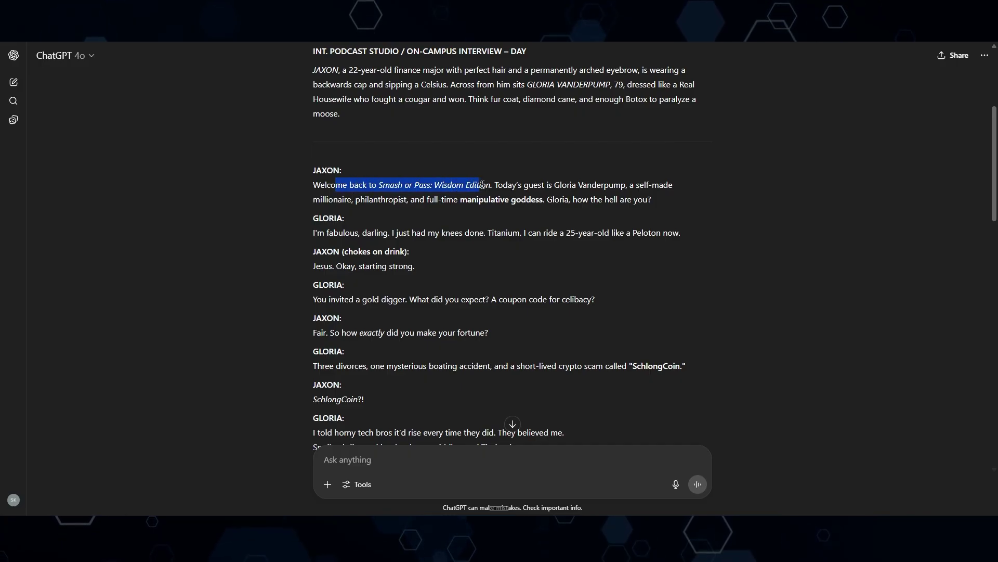
Highlight the manipulative goddess description and scroll through the rest of the skit
{"action": "left_click", "coordinate": [559, 186]}
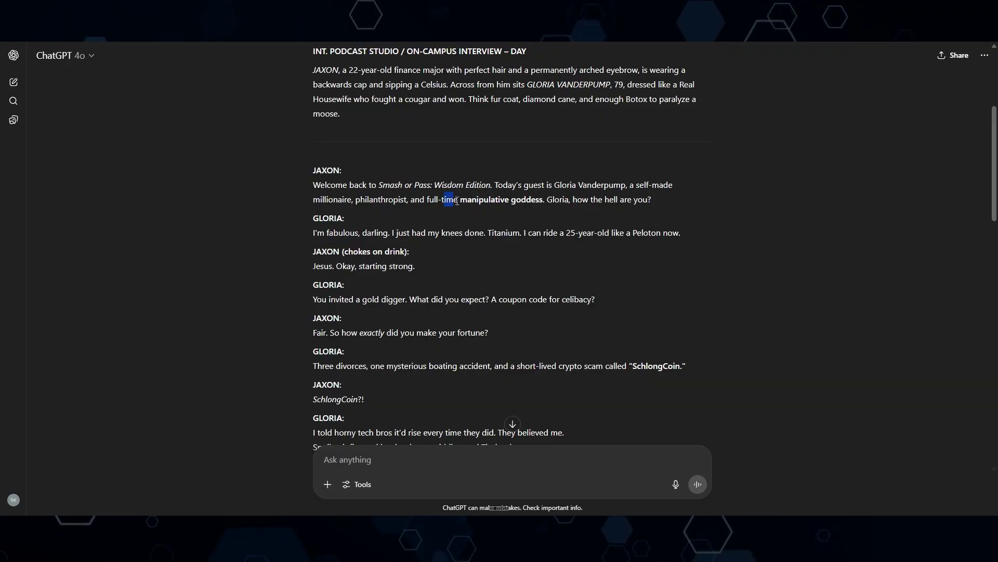
{"action": "left_click_drag", "start_coordinate": [445, 199], "coordinate": [518, 204]}
{"action": "left_click", "coordinate": [235, 163]}
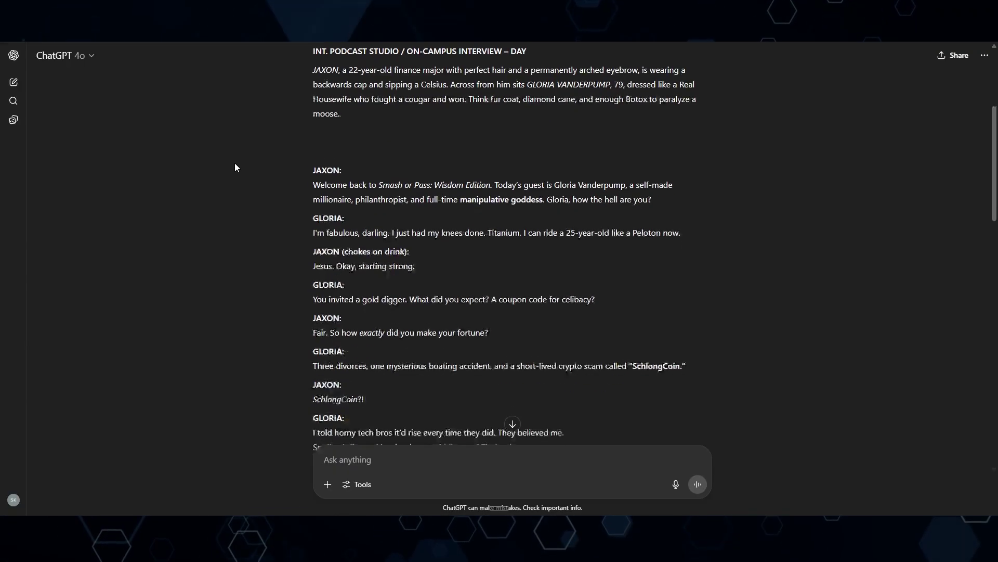
{"action": "scroll", "coordinate": [236, 160], "scroll_direction": "down", "scroll_amount": 8}
{"action": "scroll", "coordinate": [231, 155], "scroll_direction": "up", "scroll_amount": 2}
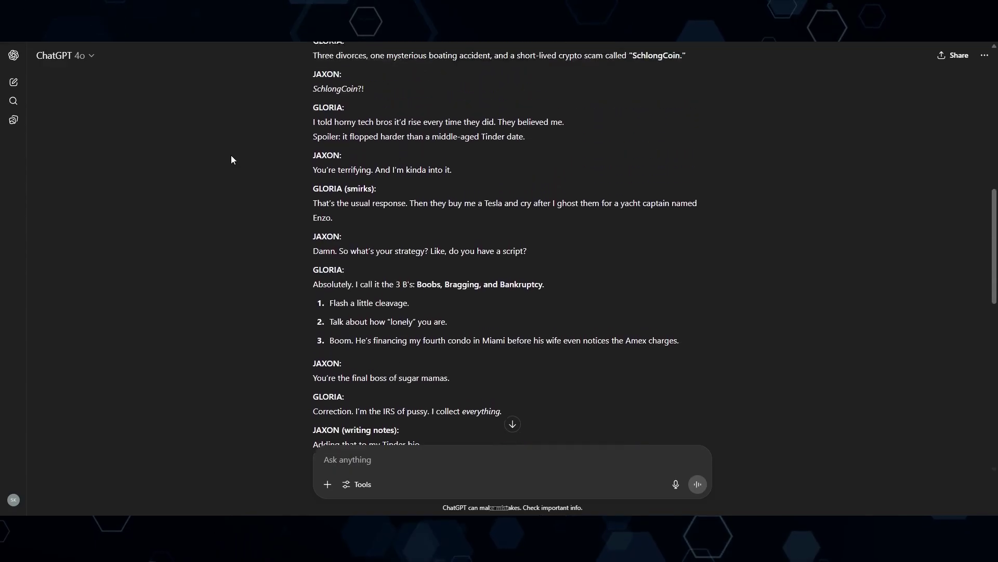
{"action": "scroll", "coordinate": [253, 172], "scroll_direction": "down", "scroll_amount": 1}
{"action": "scroll", "coordinate": [255, 172], "scroll_direction": "down", "scroll_amount": 4}
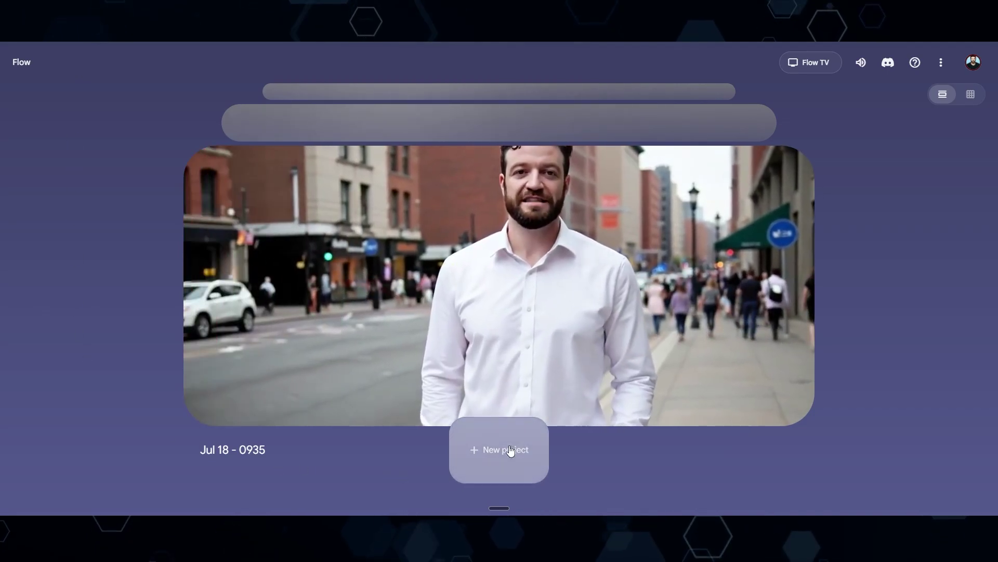
Start a new Flow project in Frames to Video mode
{"action": "left_click", "coordinate": [506, 451]}
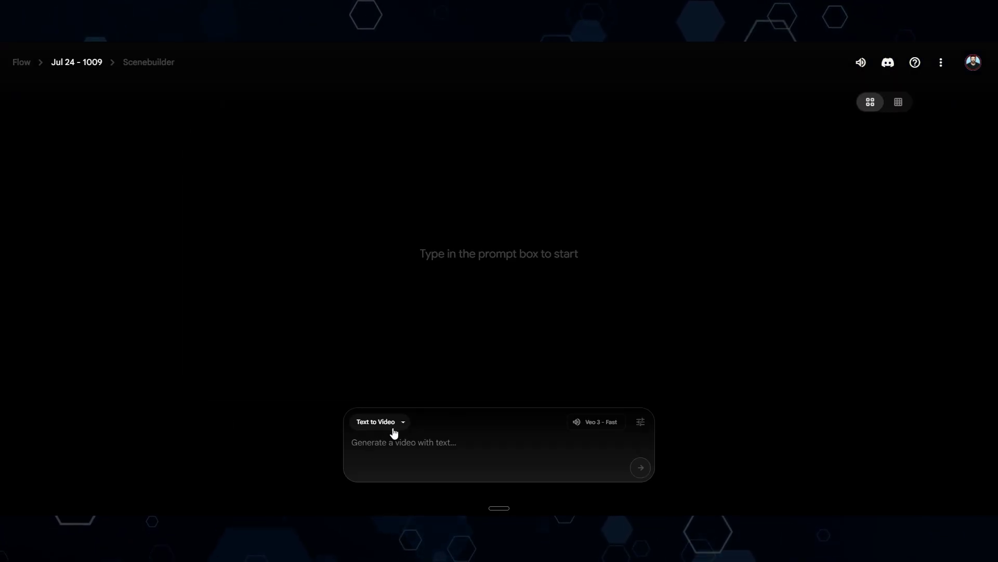
{"action": "left_click", "coordinate": [404, 423]}
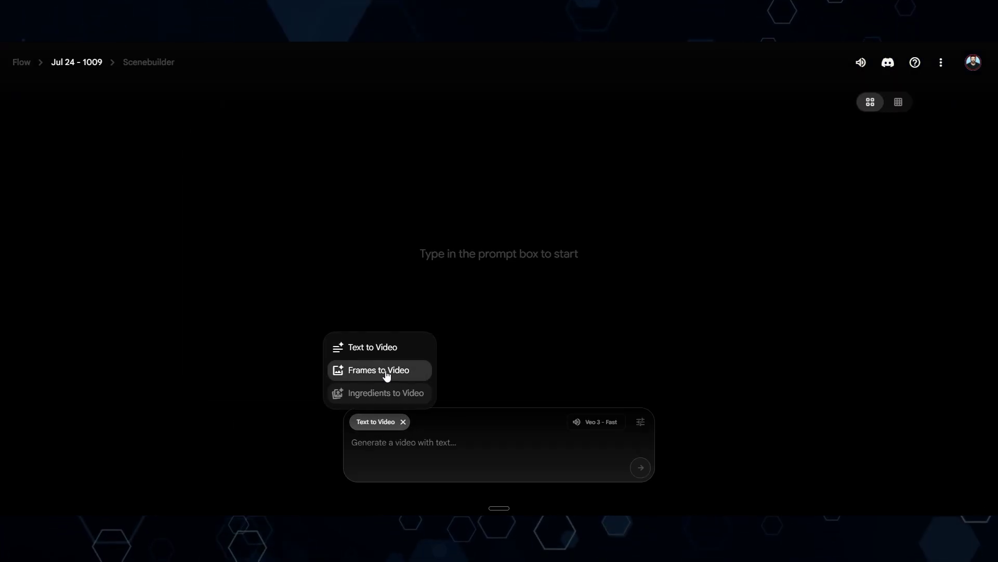
{"action": "left_click", "coordinate": [388, 373]}
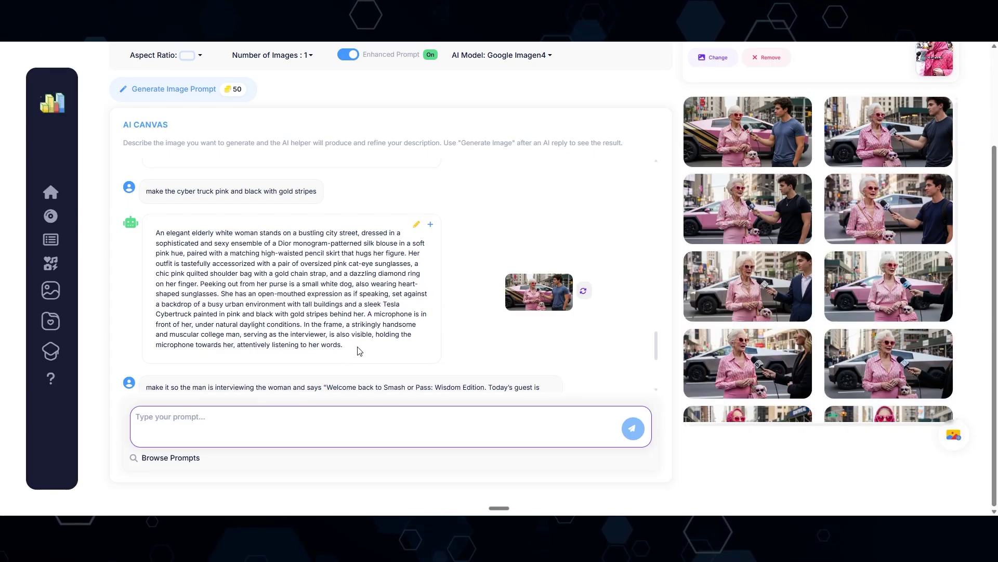
Paste VidBuzz's granny and college interviewer description into the video prompt
{"action": "left_click_drag", "start_coordinate": [358, 351], "coordinate": [177, 234]}
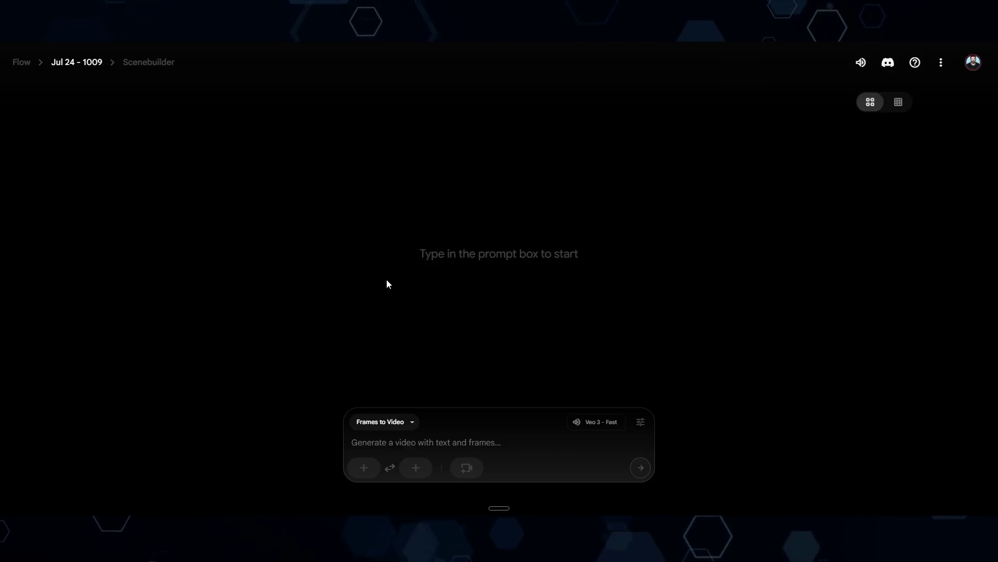
{"action": "type", "text": "An elegant elderly white woman stands on a bustling city street, dressed in a sophisticated and sexy ensemble of a Dior monogram-patterned silk blouse in a soft pink hue, paired with a matching high-waisted pencil skirt that hugs her figure. Her outfit is tastefully accessorized with a pair of oversized pink cat-eye sunglasses, a chic pink quilted shoulder bag with a gold chain strap, and a dazzling diamond ring on her finger. Peeking out from her purse is a small white dog, also wearing heart-shaped sunglasses. She has an open-mouthed expression as if speaking, set against a backdrop of a busy urban environment with tall buildings and a sleek Tesla Cybertruck painted in pink and black with gold stripes behind her. A microphone is in front of her, under natural daylight conditions. In the frame, a strikingly handsome and muscular college man, serving as the interviewer, is also visible, holding the microphone towards her, attentively listening to her words."}
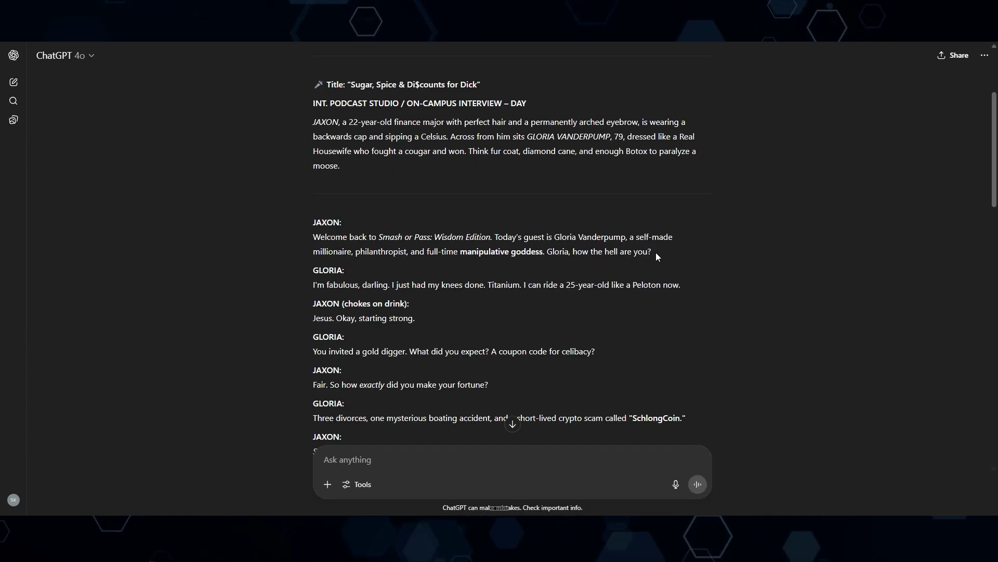
{"action": "left_click_drag", "start_coordinate": [653, 252], "coordinate": [315, 240]}
{"action": "key", "text": "ctrl+c"}
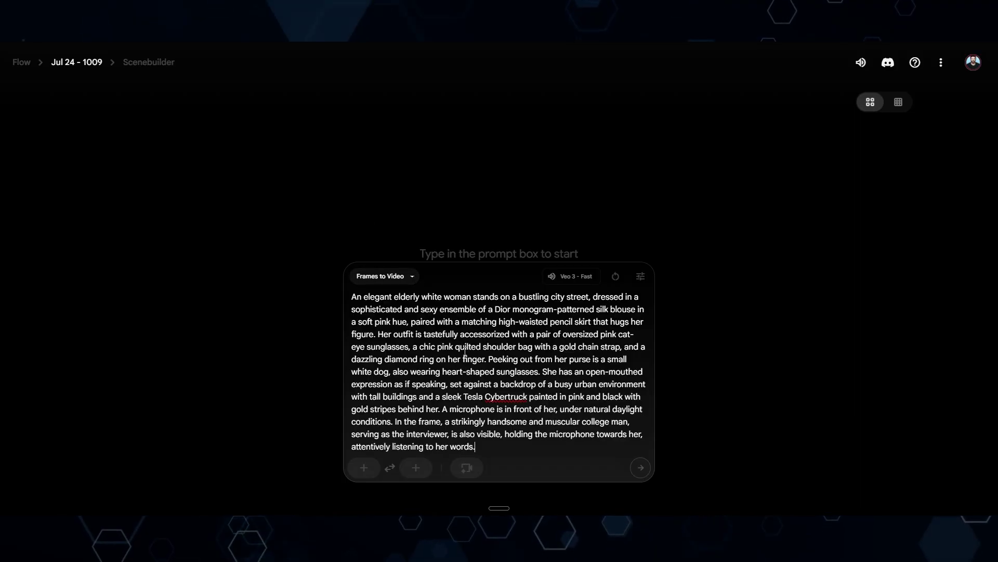
After 'interviewer,' add 'says: "' with the pasted welcome greeting in closing quotes
{"action": "left_click_drag", "start_coordinate": [515, 421], "coordinate": [563, 422]}
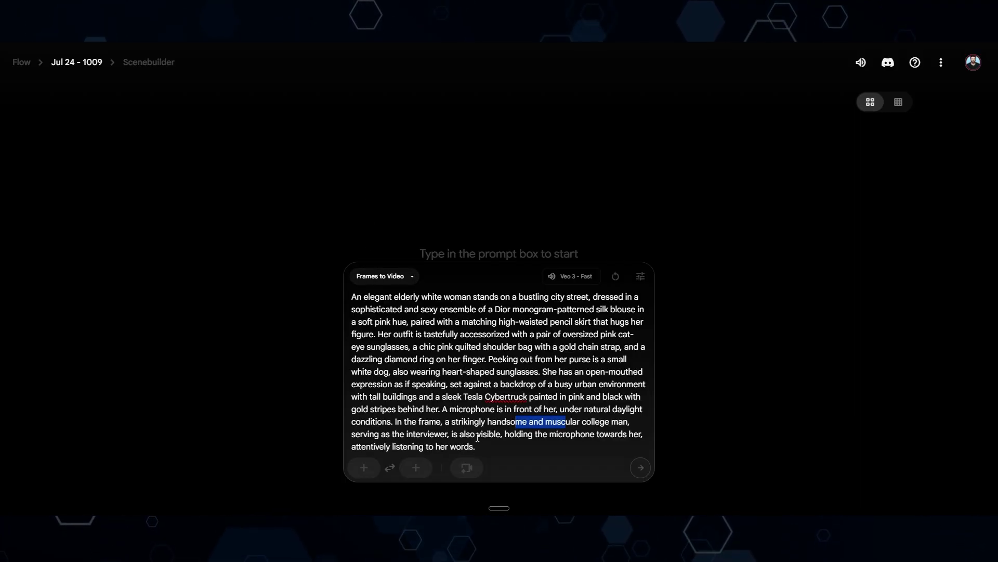
{"action": "left_click", "coordinate": [450, 434]}
{"action": "type", "text": "says"}
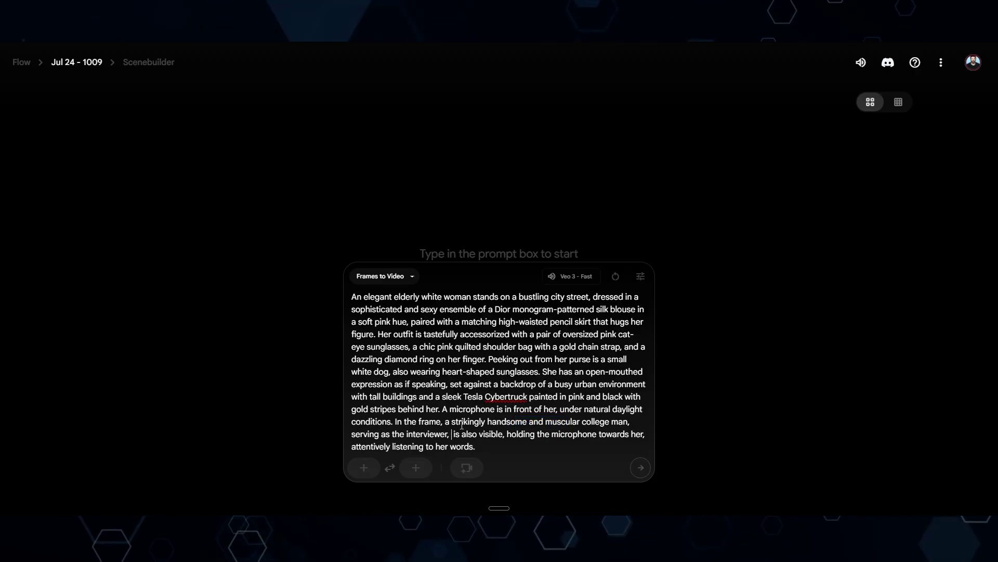
{"action": "type", "text": ": \""}
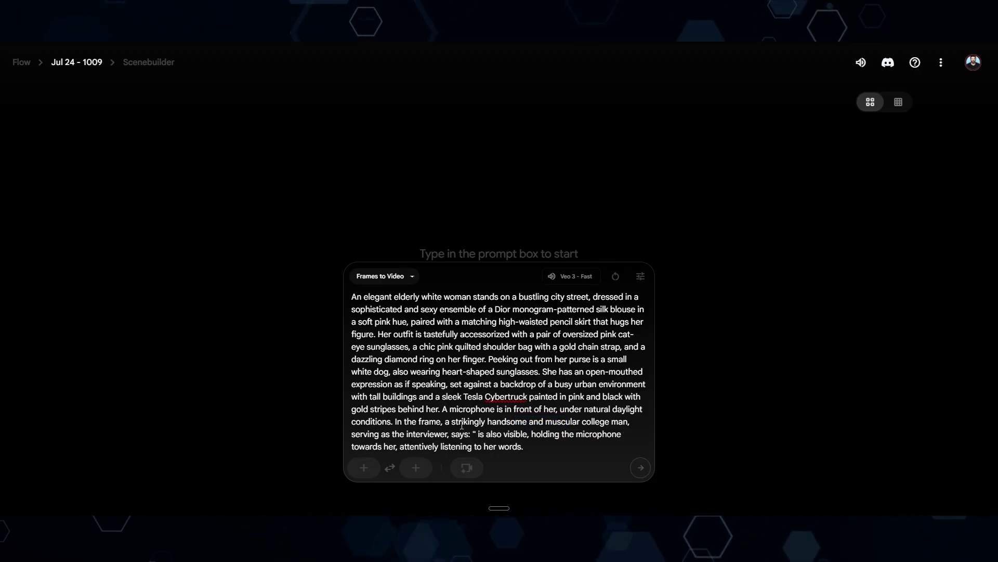
{"action": "key", "text": "ctrl+v"}
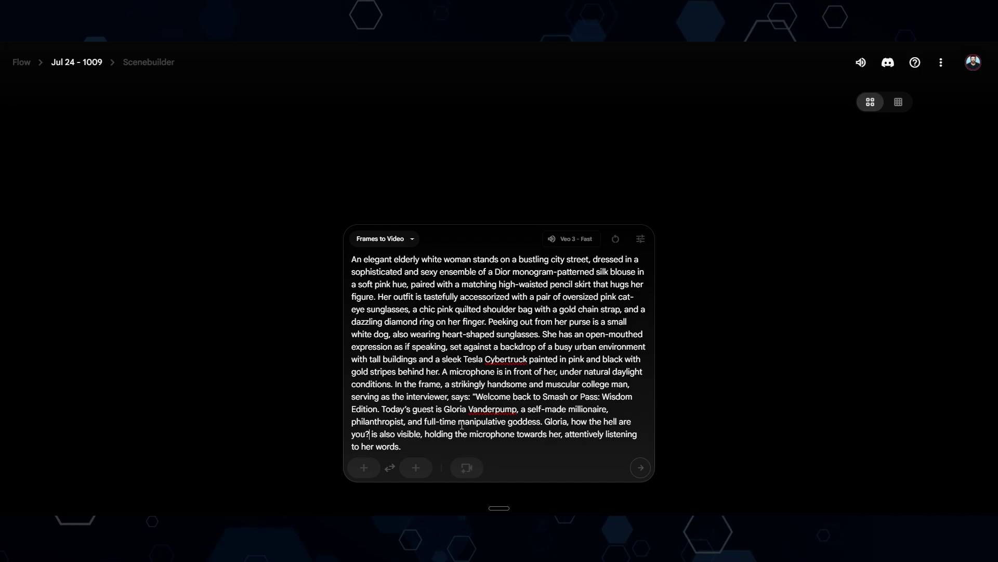
{"action": "type", "text": "\""}
Remove 'the hell' from the greeting and crop-save the pink Cybertruck interview image as starting frame
{"action": "left_click_drag", "start_coordinate": [492, 385], "coordinate": [600, 385]}
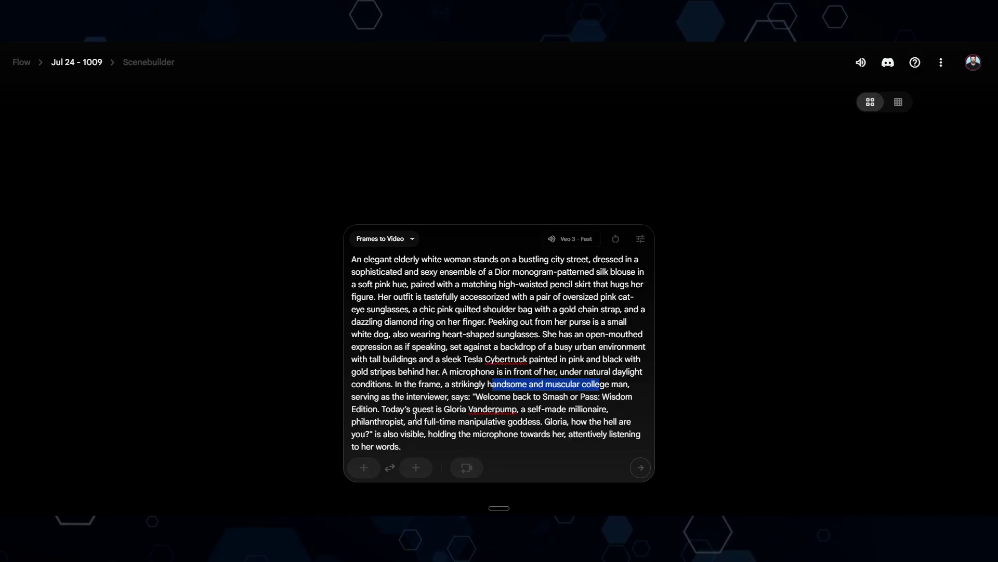
{"action": "key", "text": "ctrl+z"}
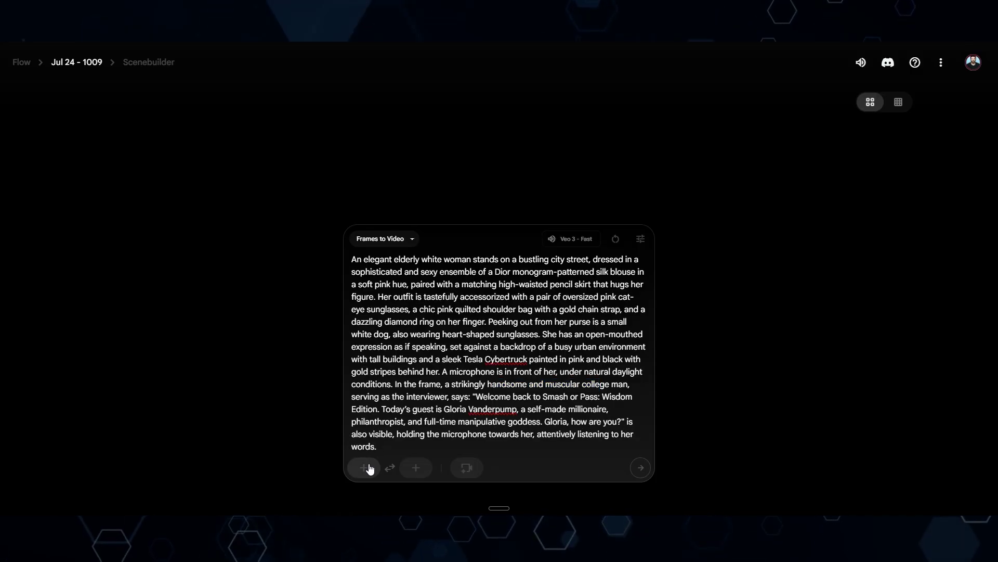
{"action": "left_click", "coordinate": [364, 468]}
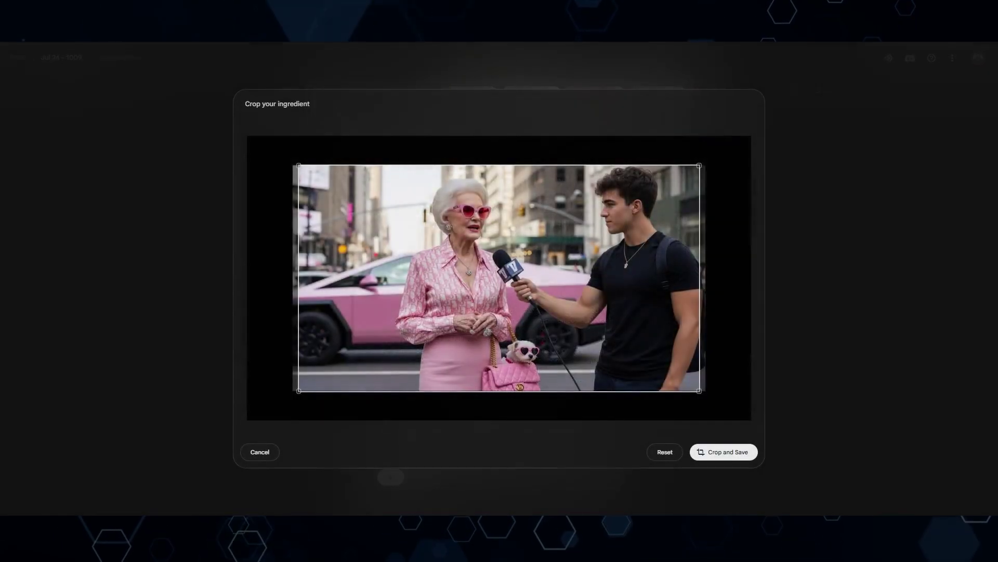
{"action": "left_click", "coordinate": [724, 453]}
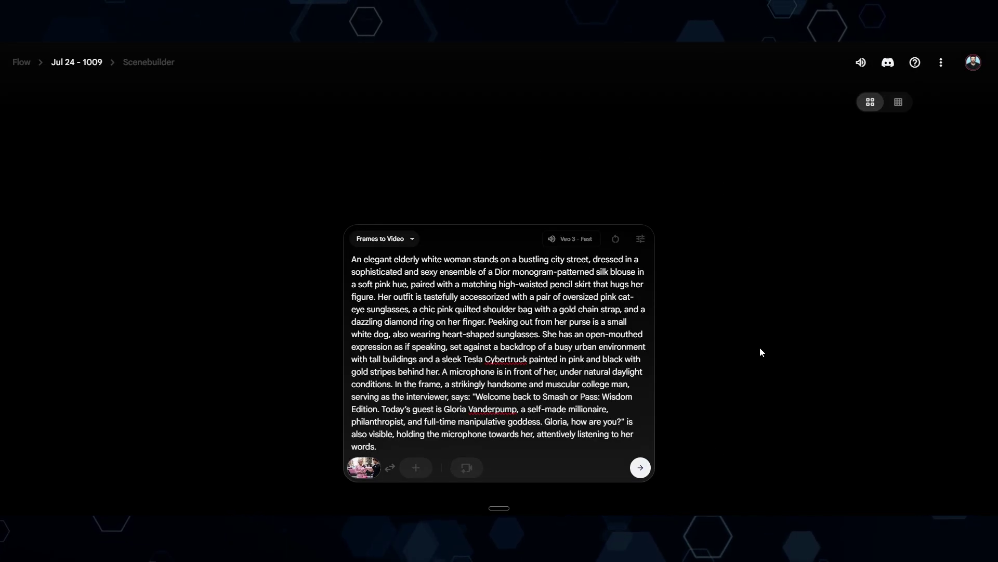
Submit the interview prompt for two Veo 3 generations, which fail with a prominent-people policy warning
{"action": "left_click", "coordinate": [640, 467]}
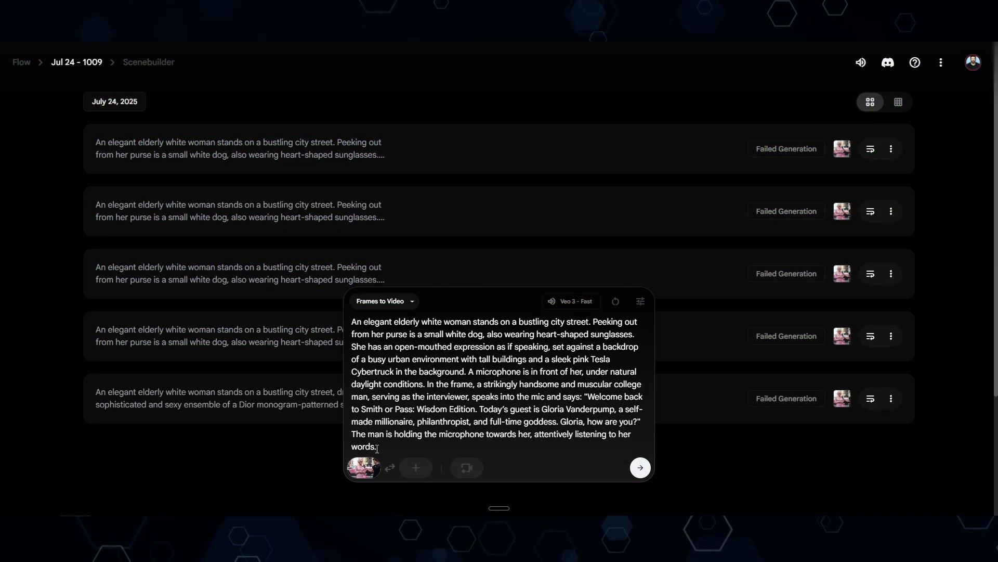
{"action": "mouse_move", "coordinate": [369, 468]}
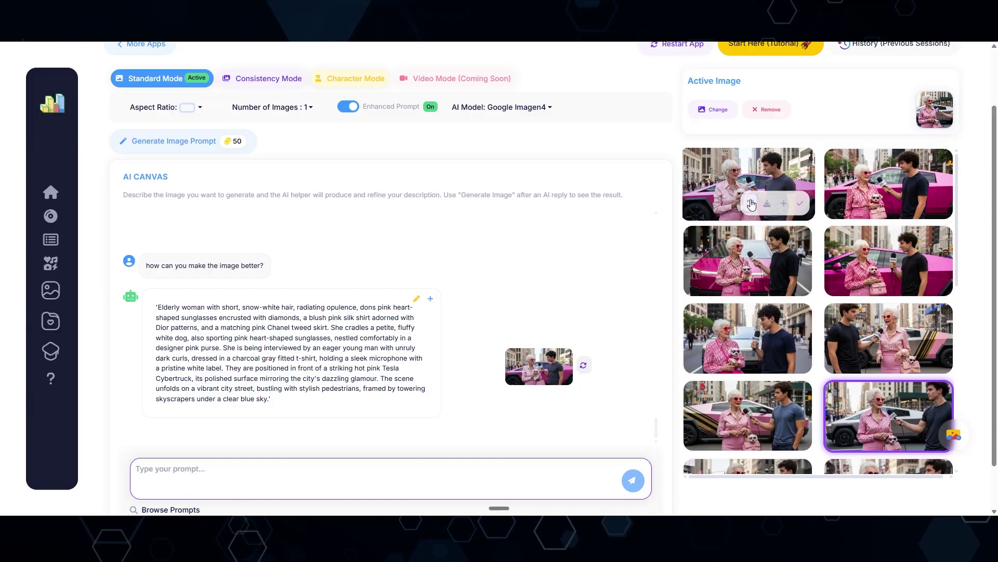
{"action": "left_click", "coordinate": [513, 363]}
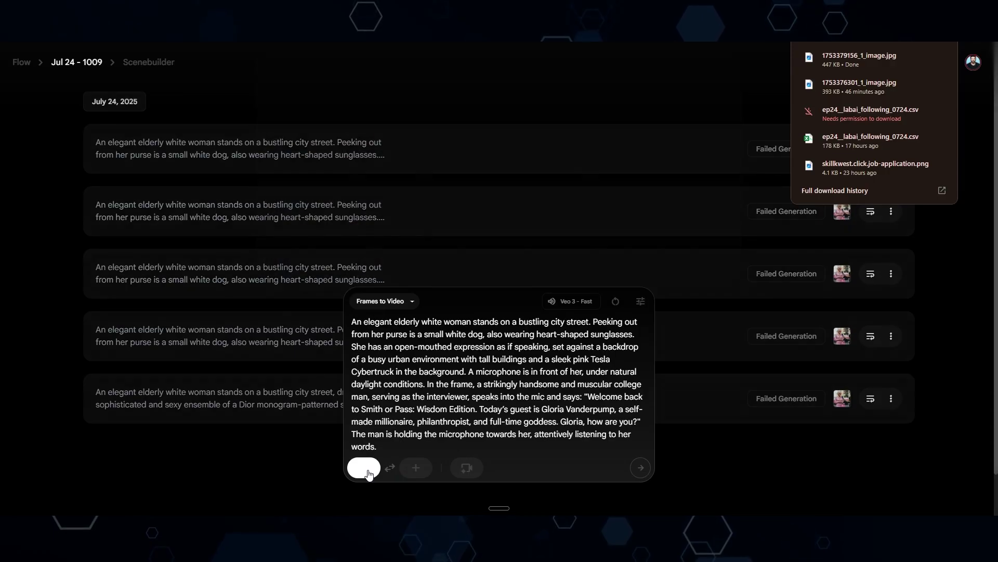
{"action": "left_click", "coordinate": [364, 467]}
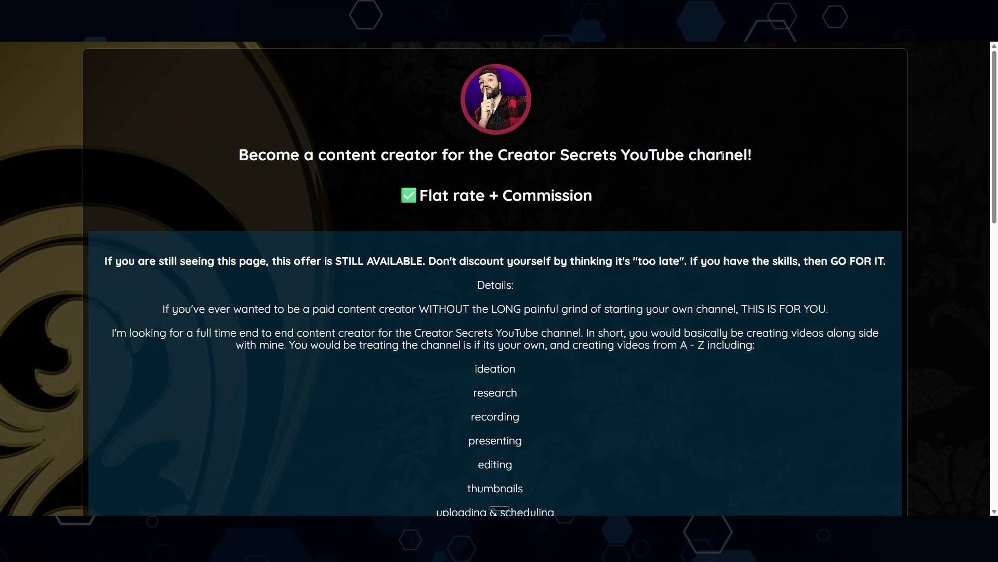
{"action": "scroll", "coordinate": [497, 263], "scroll_direction": "down", "scroll_amount": 1}
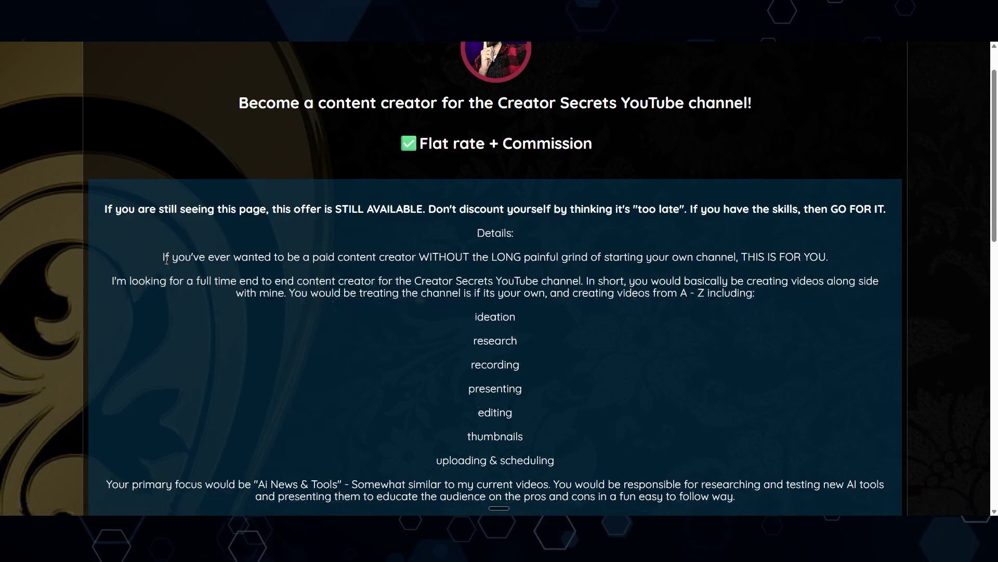
{"action": "mouse_move", "coordinate": [163, 257]}
{"action": "left_mouse_down"}
{"action": "mouse_move", "coordinate": [320, 263]}
{"action": "mouse_move", "coordinate": [163, 258]}
{"action": "left_mouse_up"}
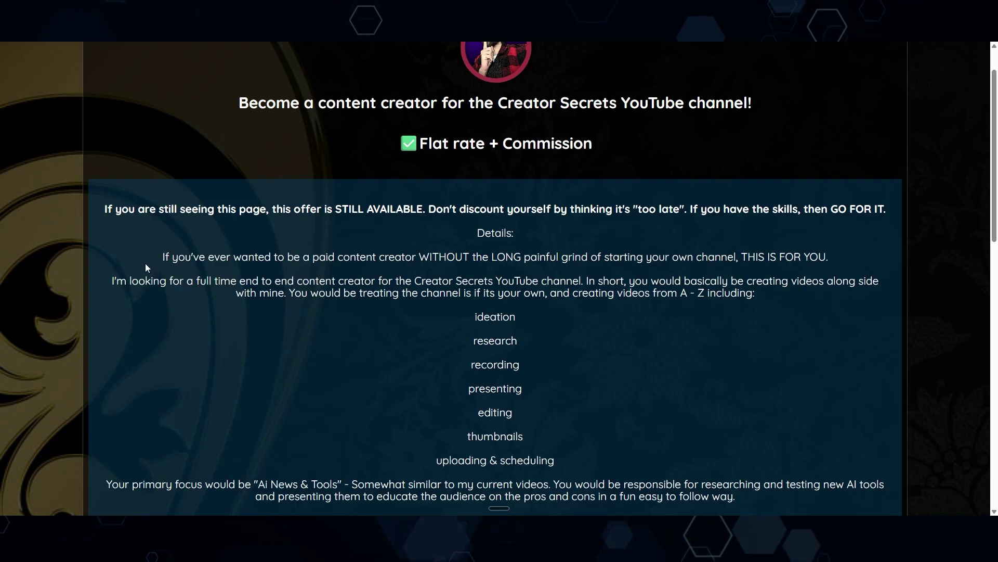
{"action": "left_click_drag", "start_coordinate": [165, 260], "coordinate": [190, 263]}
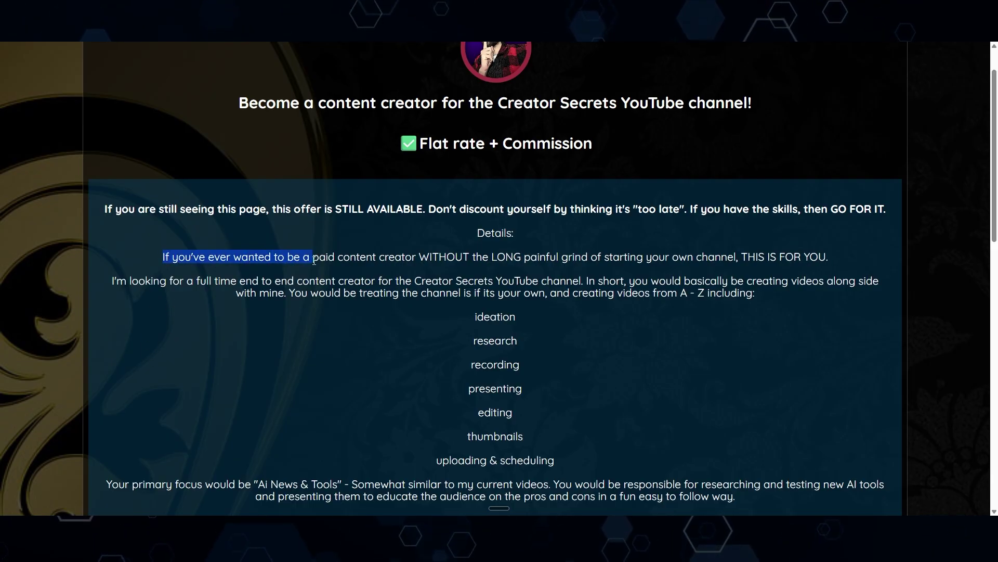
{"action": "left_click_drag", "start_coordinate": [476, 257], "coordinate": [593, 255]}
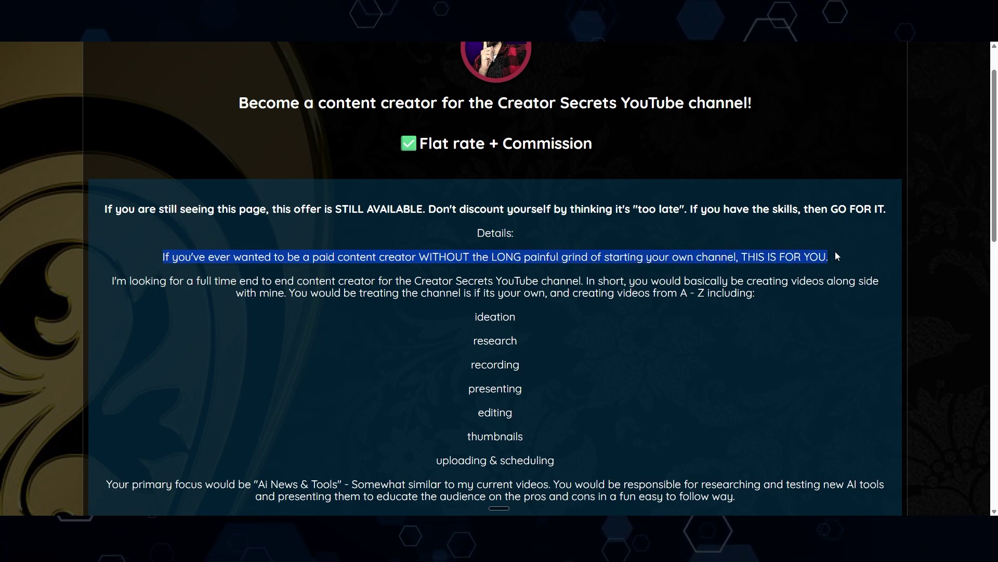
{"action": "left_click_drag", "start_coordinate": [117, 281], "coordinate": [466, 284]}
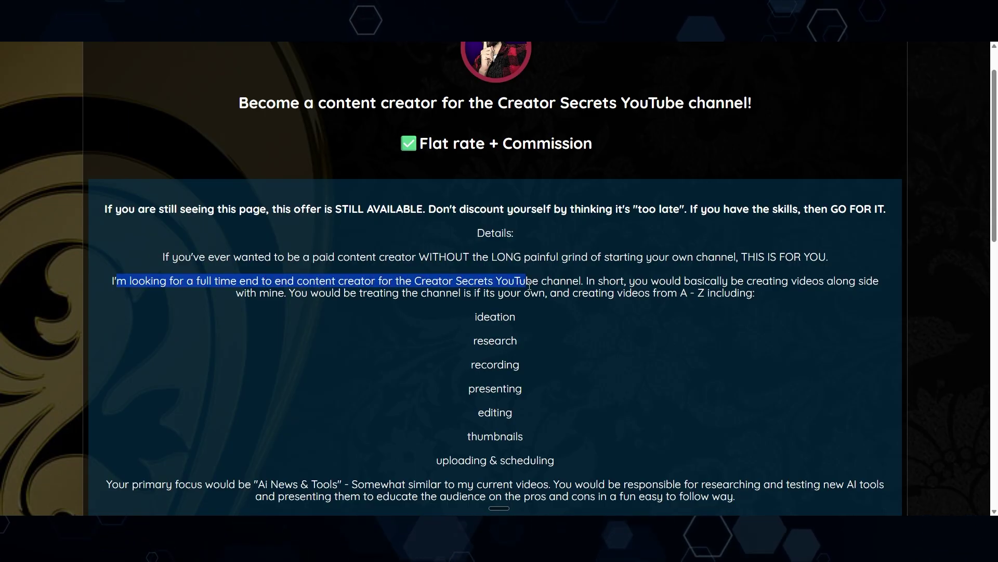
{"action": "left_click", "coordinate": [590, 281]}
{"action": "scroll", "coordinate": [529, 186], "scroll_direction": "down", "scroll_amount": 4}
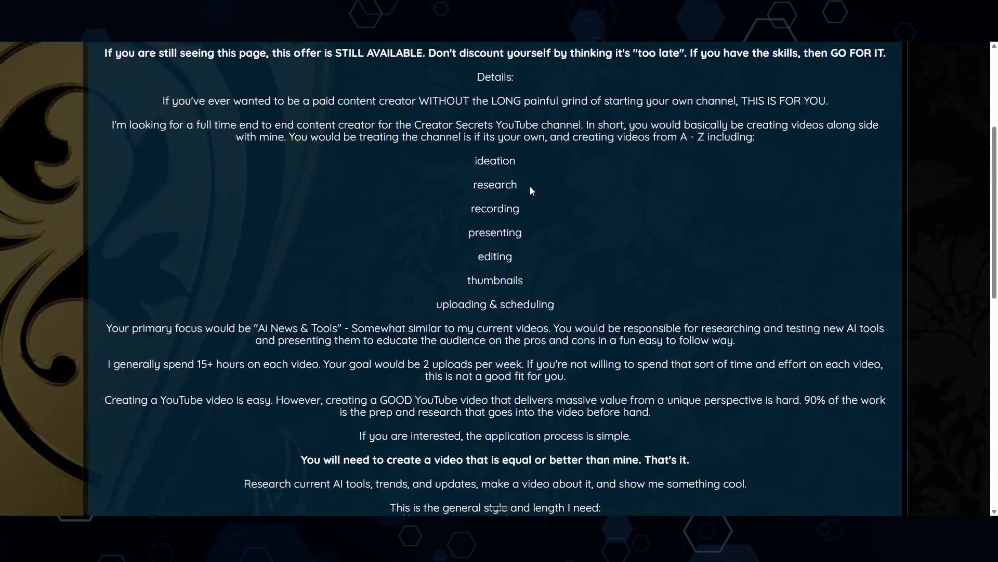
{"action": "scroll", "coordinate": [530, 186], "scroll_direction": "up", "scroll_amount": 6}
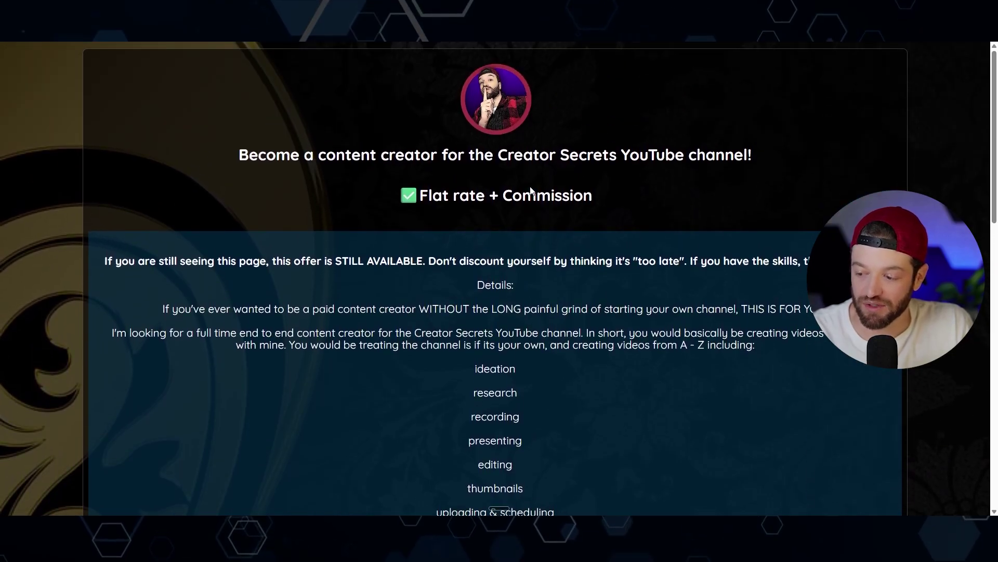
{"action": "scroll", "coordinate": [529, 186], "scroll_direction": "down", "scroll_amount": 3}
{"action": "scroll", "coordinate": [529, 186], "scroll_direction": "down", "scroll_amount": 4}
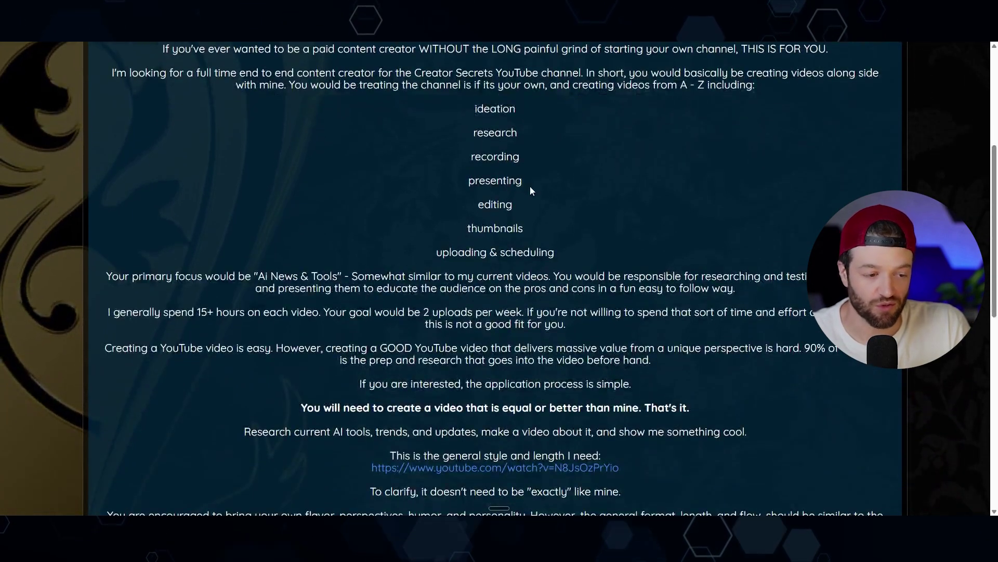
{"action": "scroll", "coordinate": [522, 185], "scroll_direction": "down", "scroll_amount": 2}
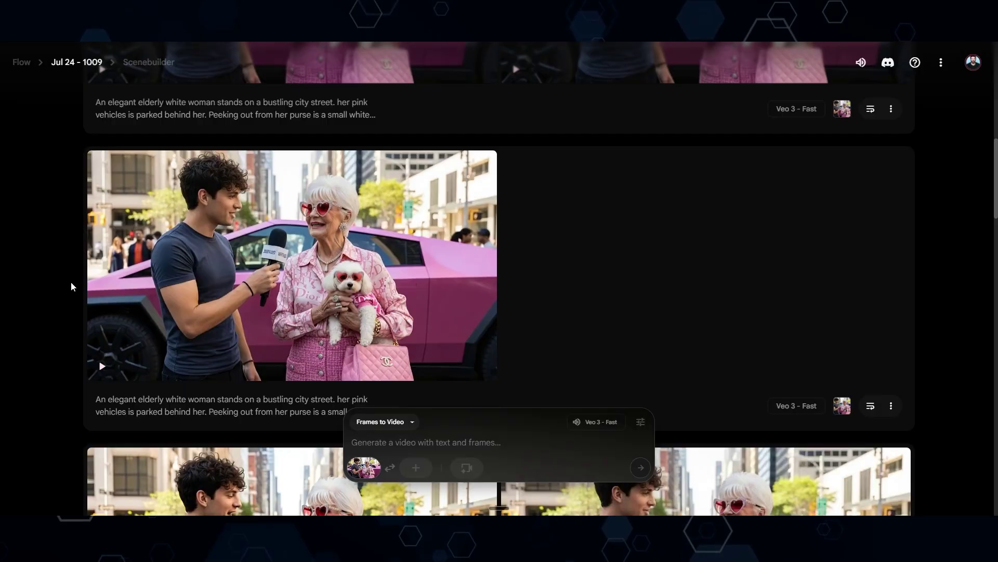
Play the finished granny interview clip and reuse its full prompt in the prompt box
{"action": "left_click", "coordinate": [102, 366]}
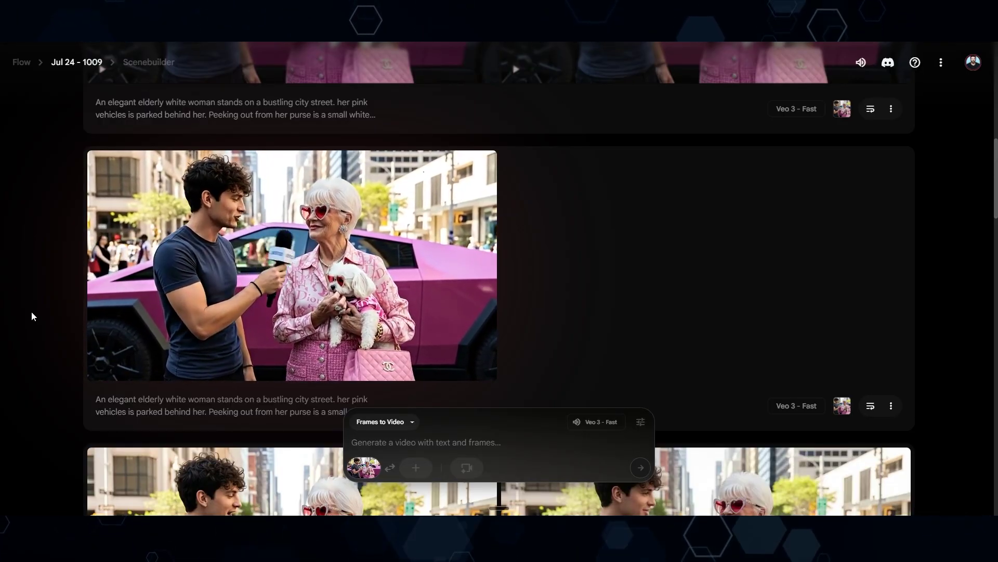
{"action": "left_click", "coordinate": [871, 406]}
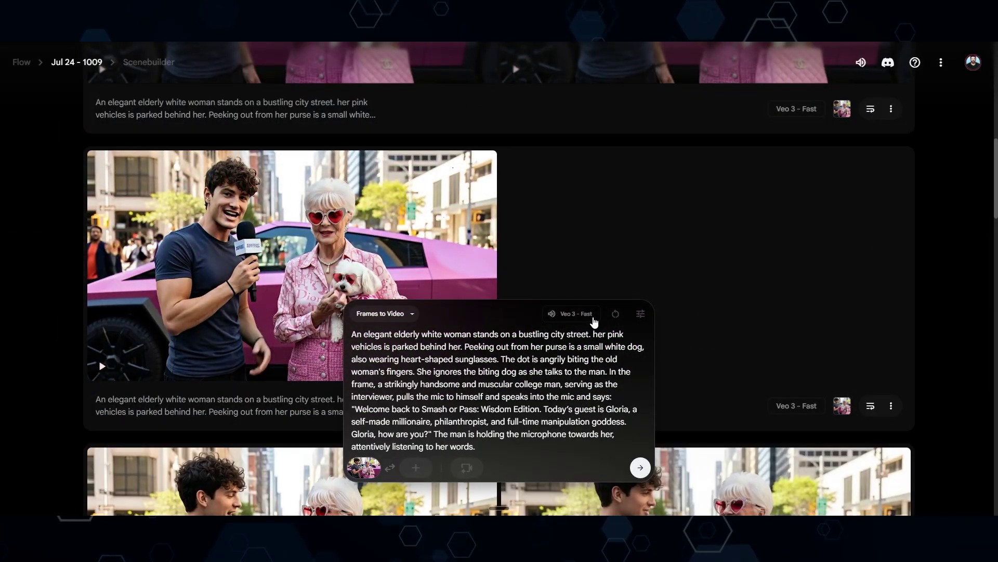
Check Veo 3 - Quality's 100-credit cost in settings, then set the model back to Veo 3 - Fast
{"action": "left_click", "coordinate": [590, 318]}
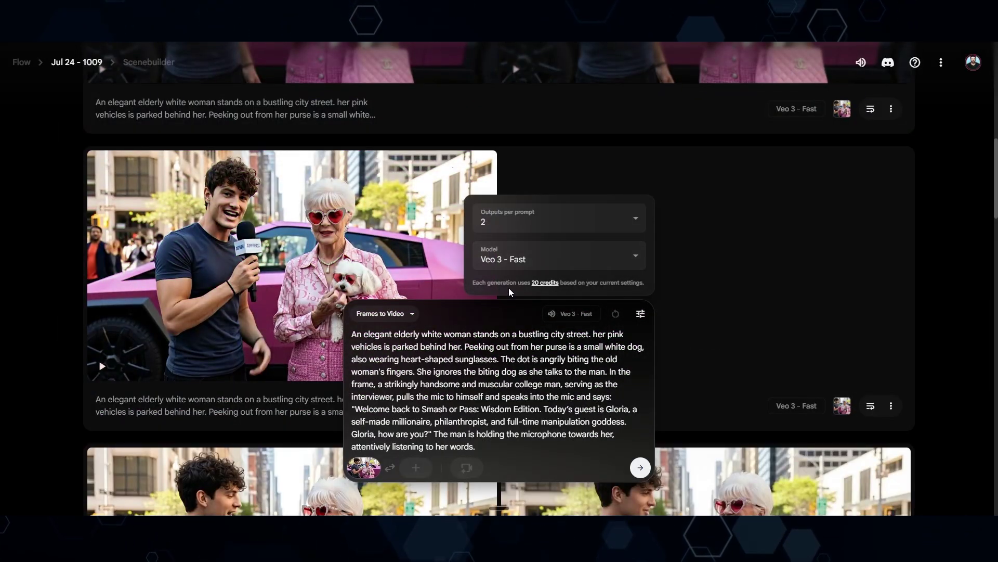
{"action": "left_click", "coordinate": [628, 266]}
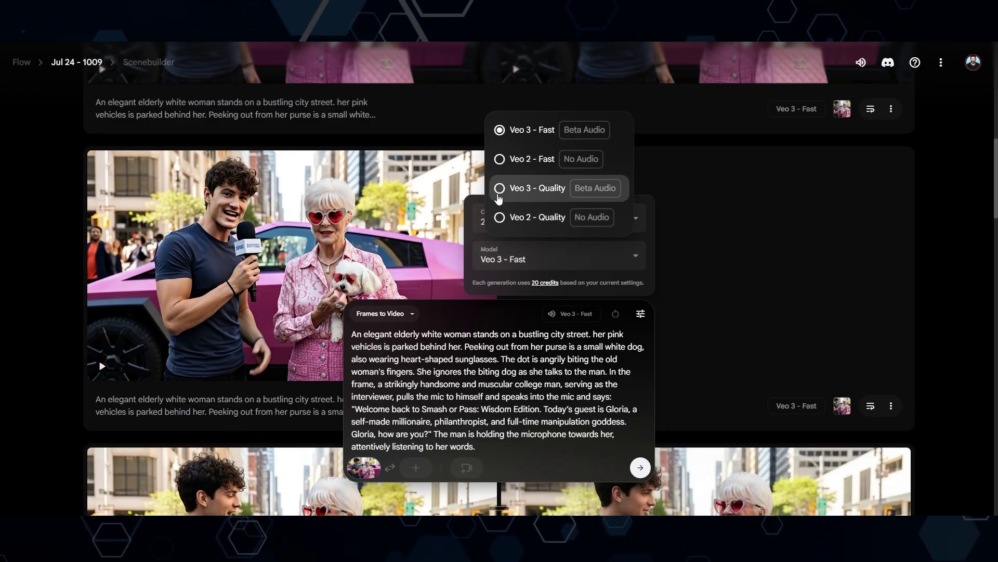
{"action": "key", "text": "Escape"}
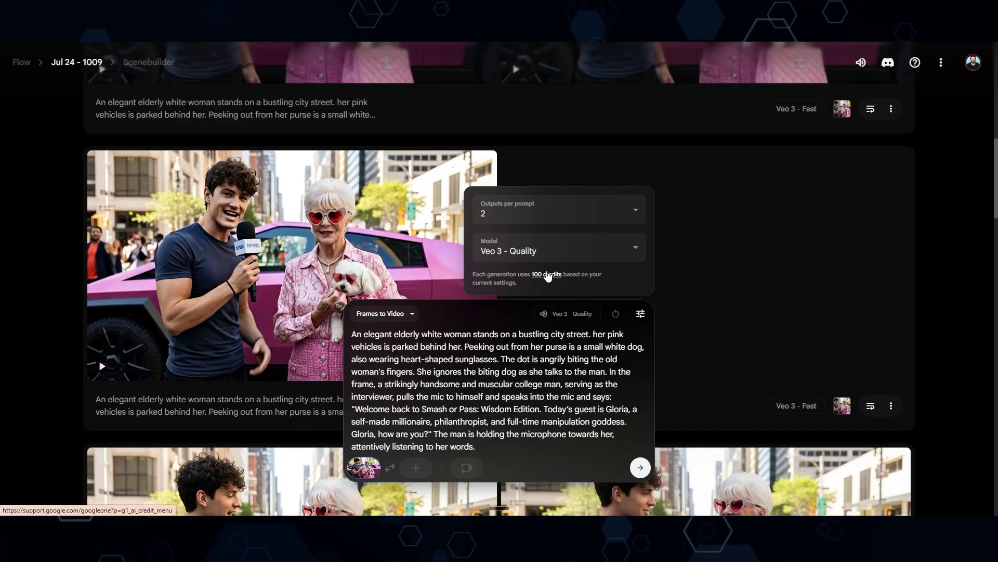
{"action": "left_click", "coordinate": [619, 254]}
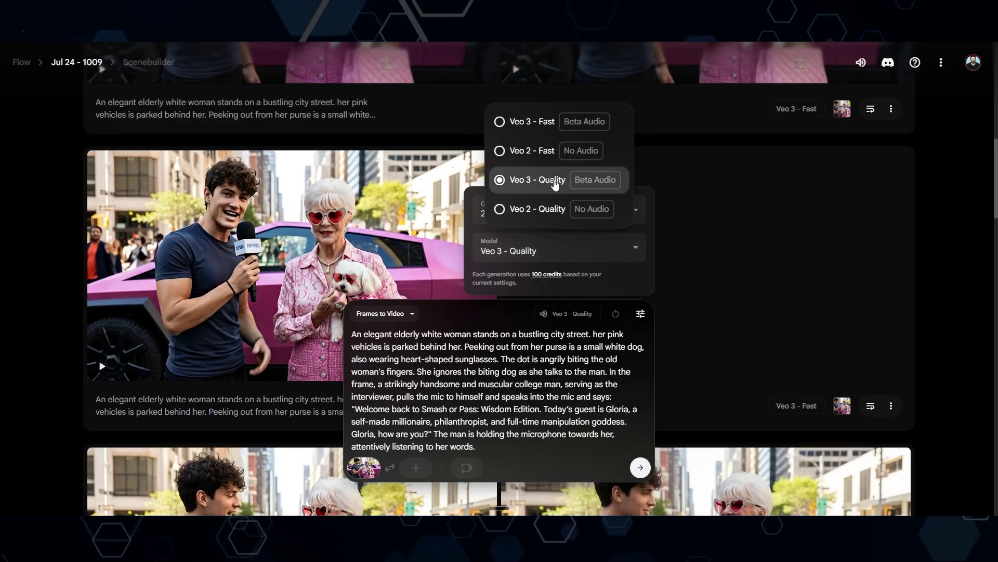
{"action": "left_click", "coordinate": [501, 124]}
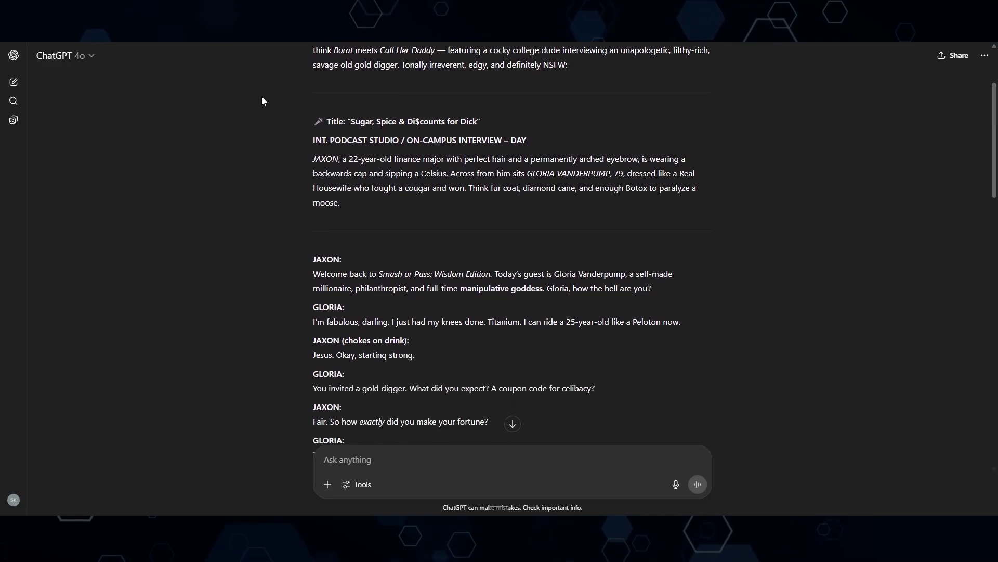
Ask ChatGPT to turn the Gold Digger Skit script into a canvas
{"action": "scroll", "coordinate": [261, 96], "scroll_direction": "down", "scroll_amount": 2}
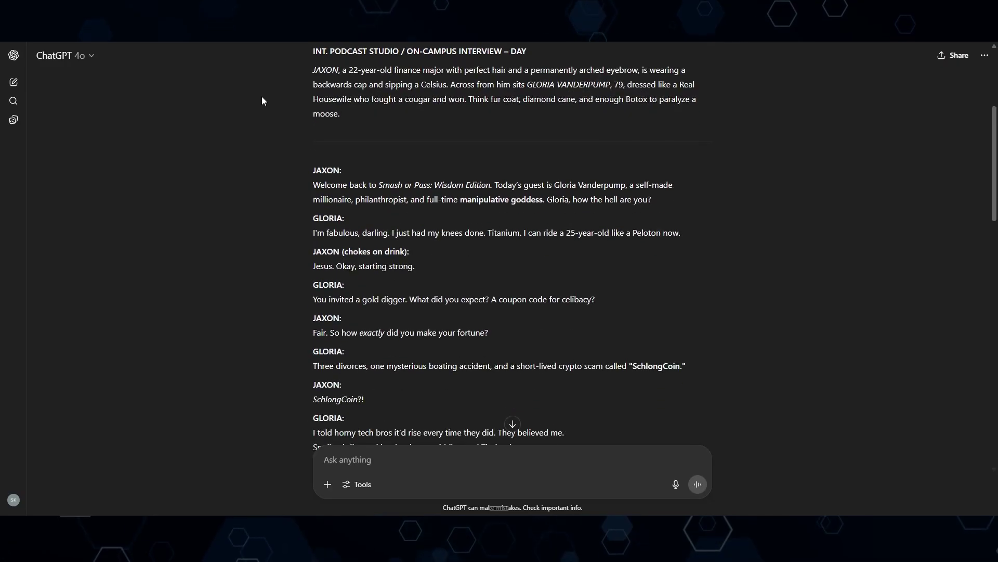
{"action": "left_click", "coordinate": [358, 485]}
{"action": "left_click", "coordinate": [366, 461]}
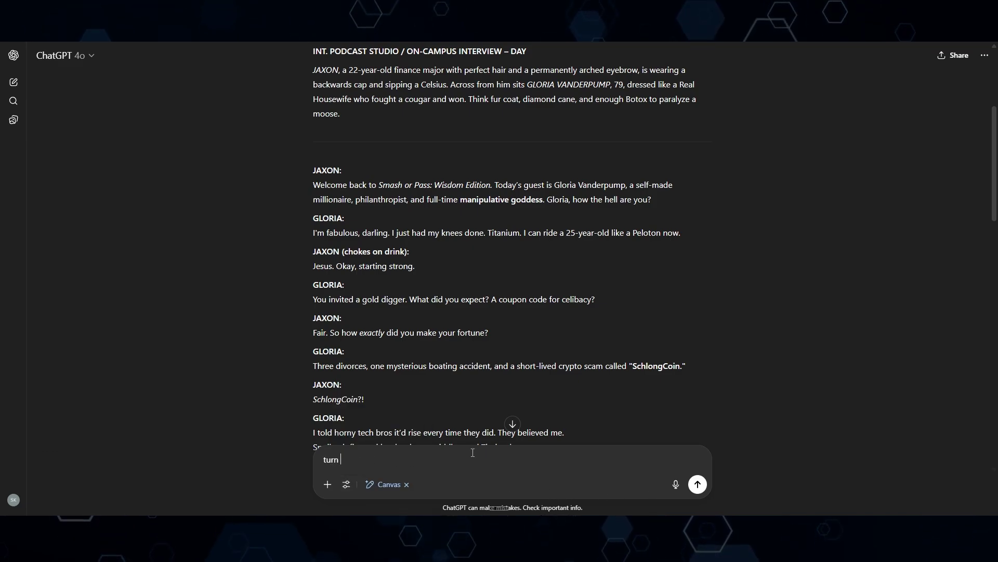
{"action": "key", "text": "Return"}
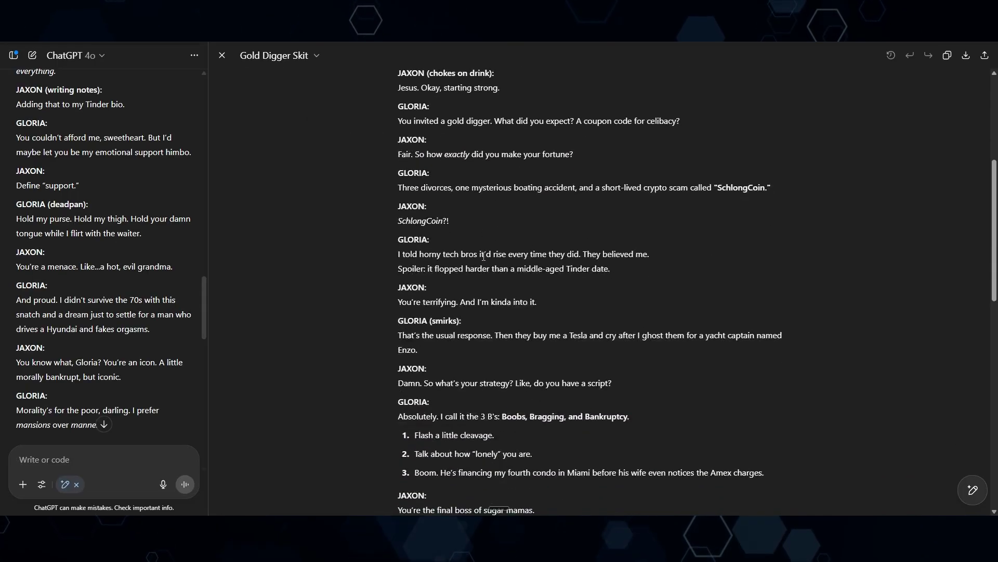
Select Gloria's opening line in the canvas script to rewrite it about her 6th divorce
{"action": "left_click", "coordinate": [473, 292]}
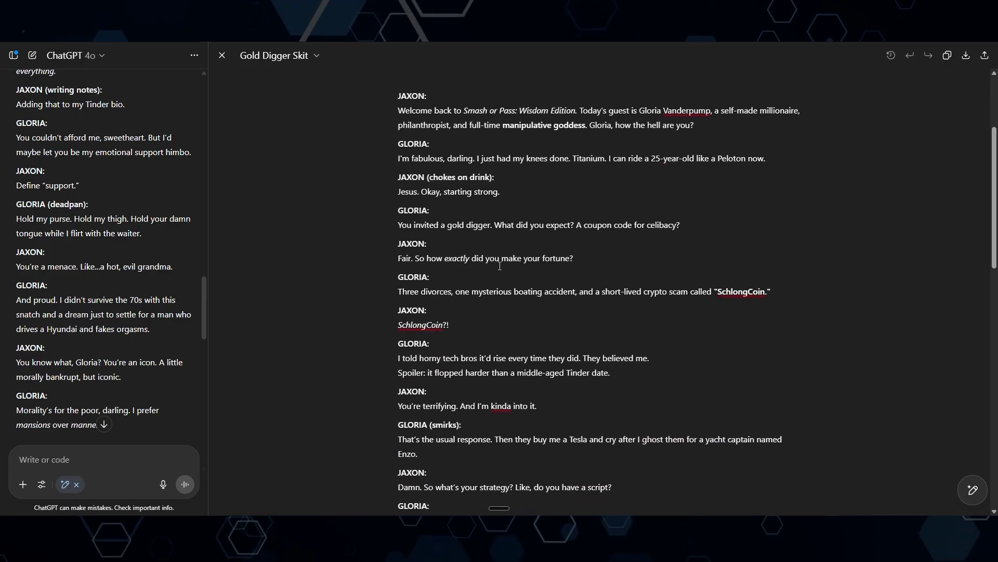
{"action": "scroll", "coordinate": [501, 267], "scroll_direction": "up", "scroll_amount": 1}
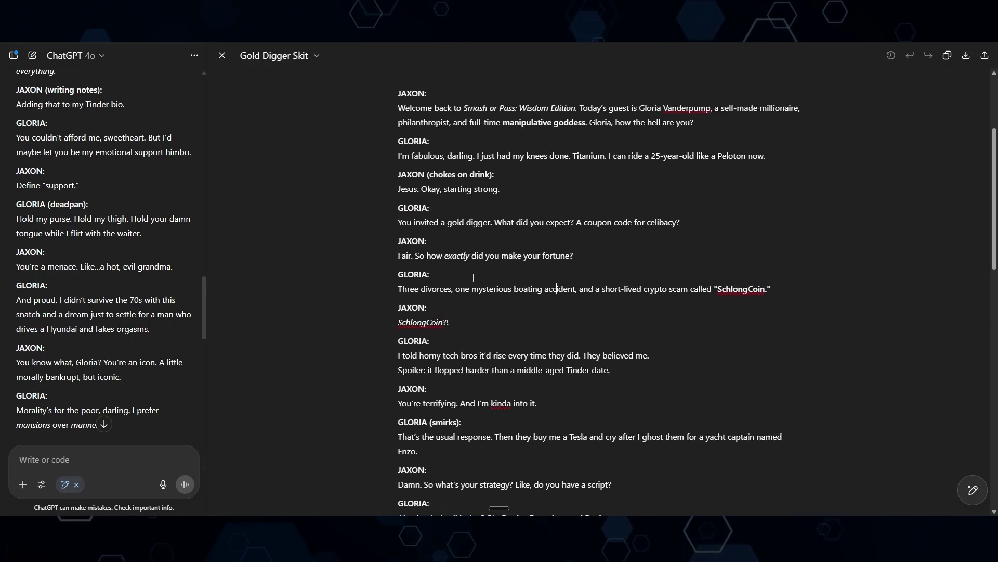
{"action": "scroll", "coordinate": [470, 281], "scroll_direction": "up", "scroll_amount": 2}
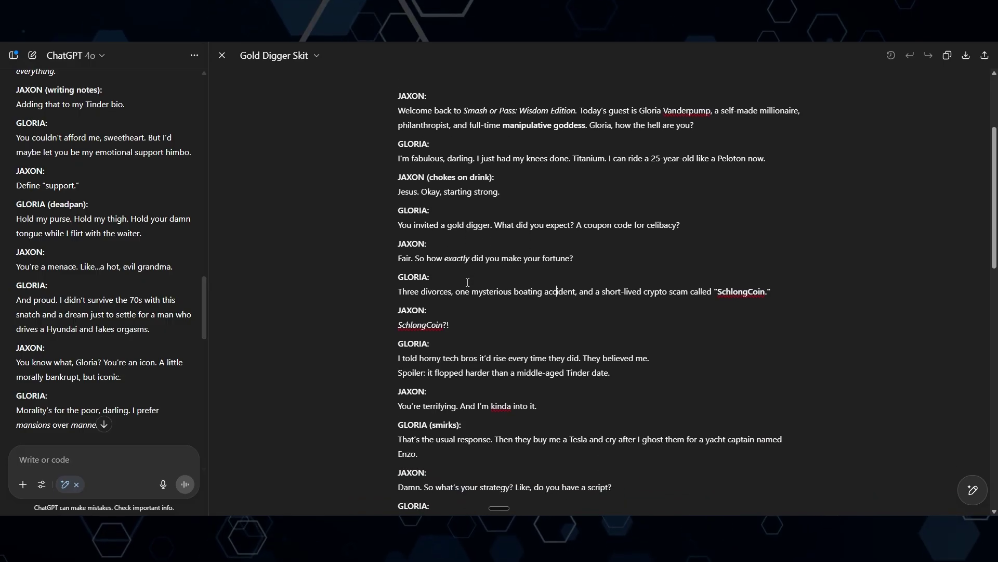
{"action": "scroll", "coordinate": [459, 227], "scroll_direction": "down", "scroll_amount": 4}
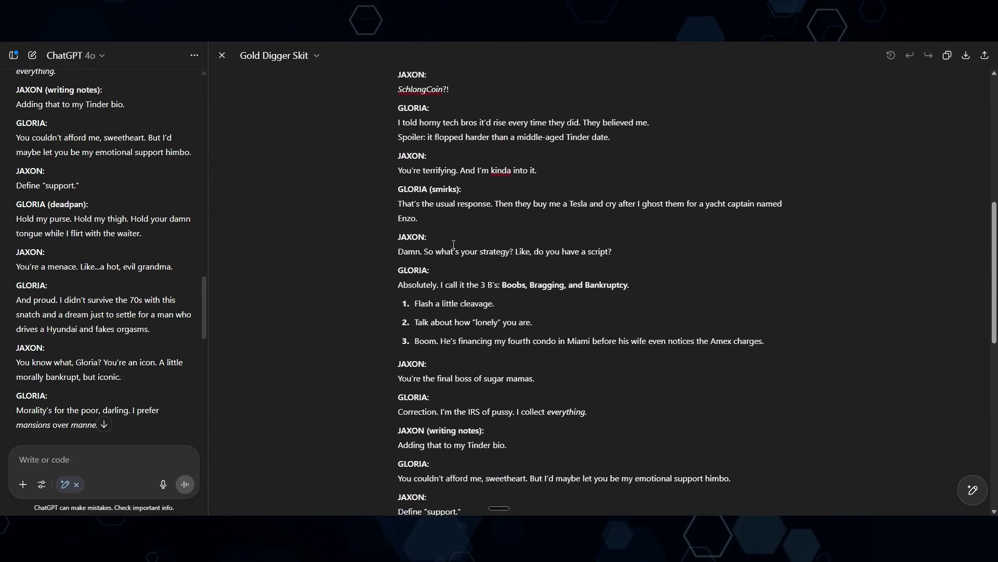
{"action": "scroll", "coordinate": [446, 285], "scroll_direction": "up", "scroll_amount": 4}
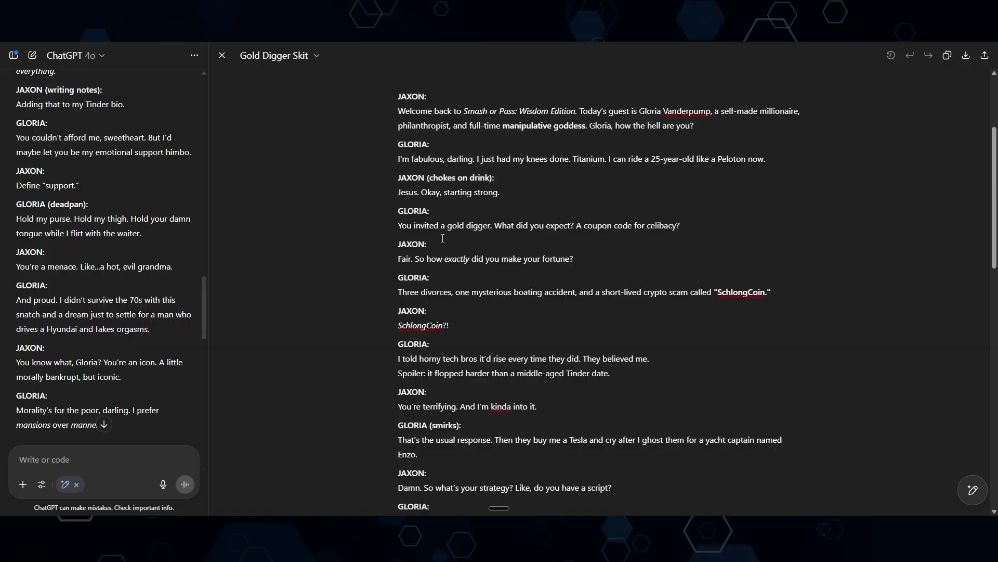
{"action": "scroll", "coordinate": [442, 251], "scroll_direction": "down", "scroll_amount": 1}
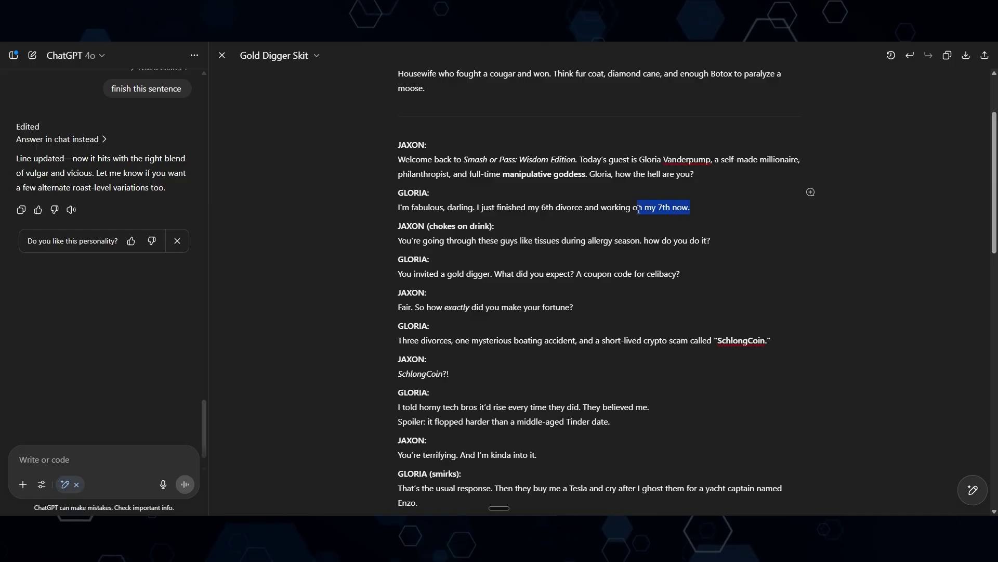
{"action": "left_click_drag", "start_coordinate": [639, 209], "coordinate": [463, 210]}
{"action": "left_click_drag", "start_coordinate": [400, 211], "coordinate": [406, 205]}
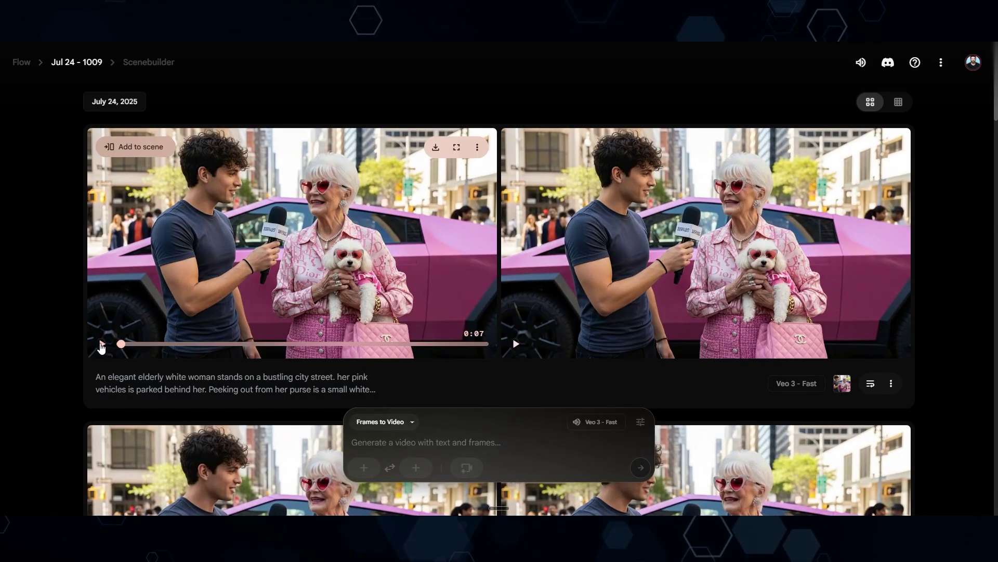
Play the first Scenebuilder clip of the young man interviewing the pink-clad woman
{"action": "left_click", "coordinate": [101, 344]}
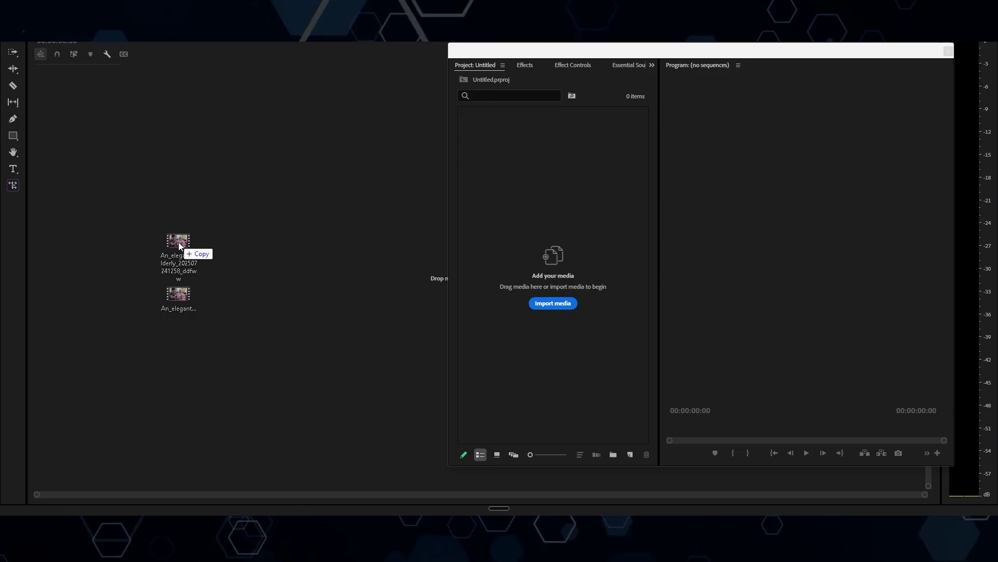
Drop both granny interview clips onto the timeline, zoom to fit, and preview from start and second clip
{"action": "left_click_drag", "start_coordinate": [178, 249], "coordinate": [145, 241]}
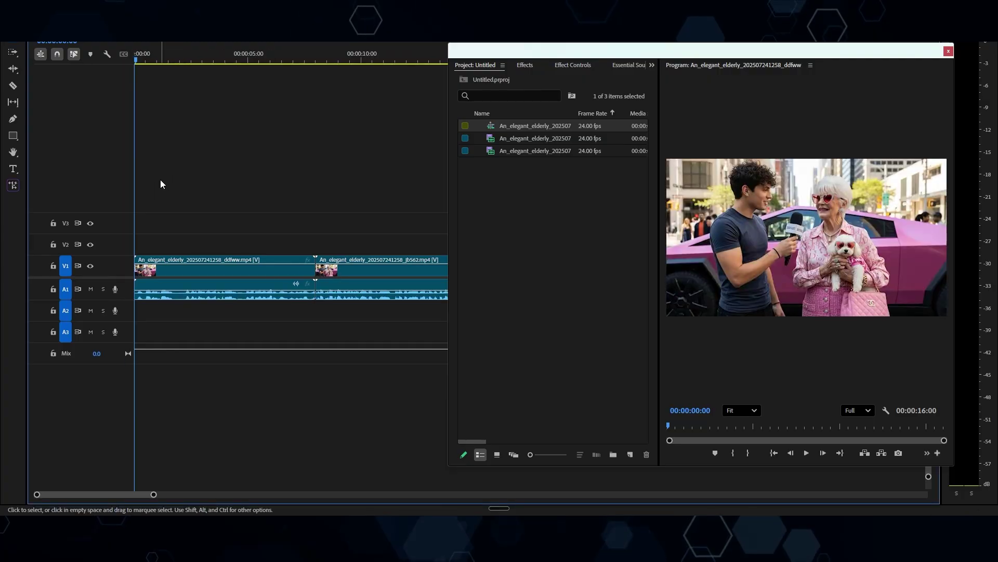
{"action": "key", "text": "backslash"}
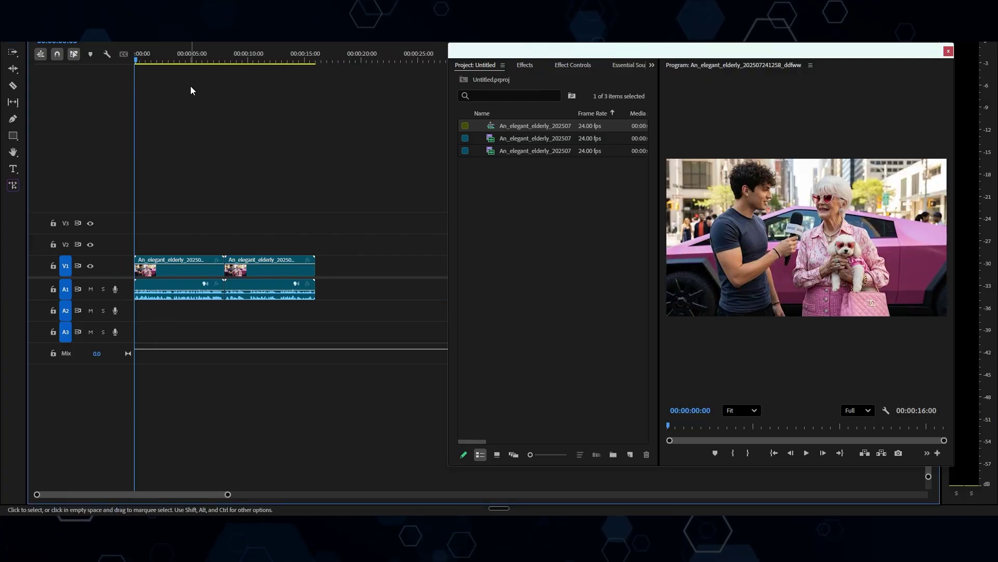
{"action": "key", "text": "space"}
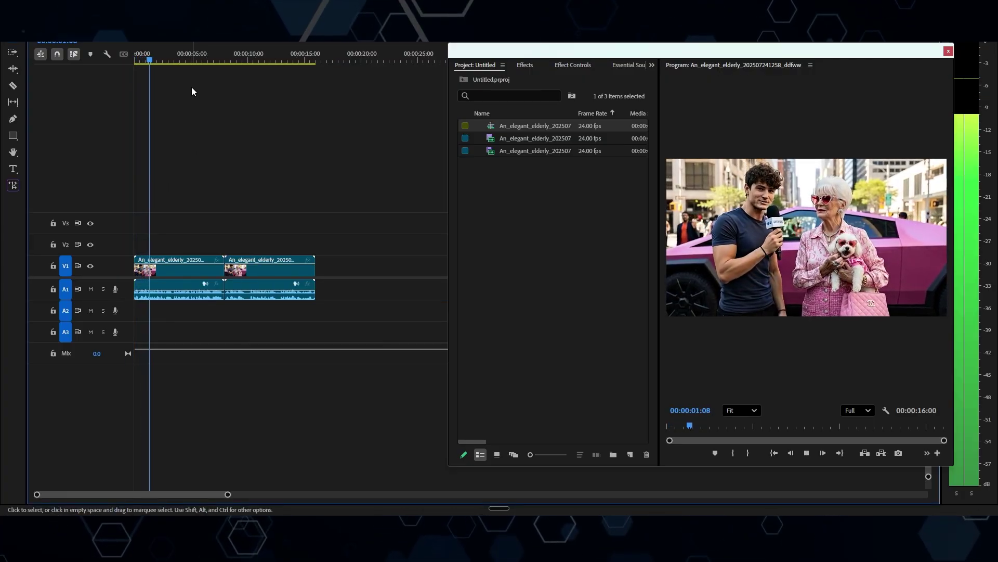
{"action": "left_click", "coordinate": [226, 62]}
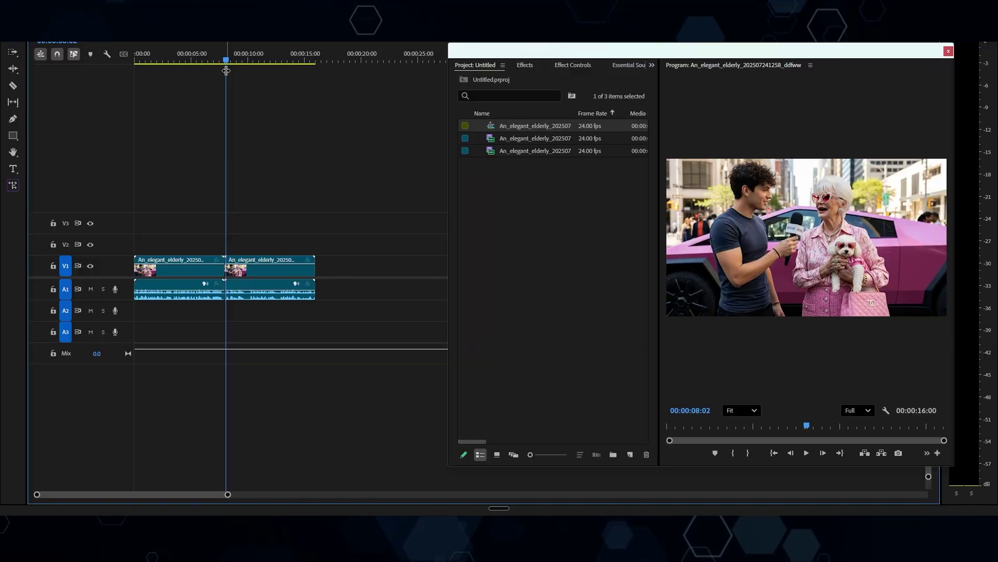
{"action": "key", "text": "space"}
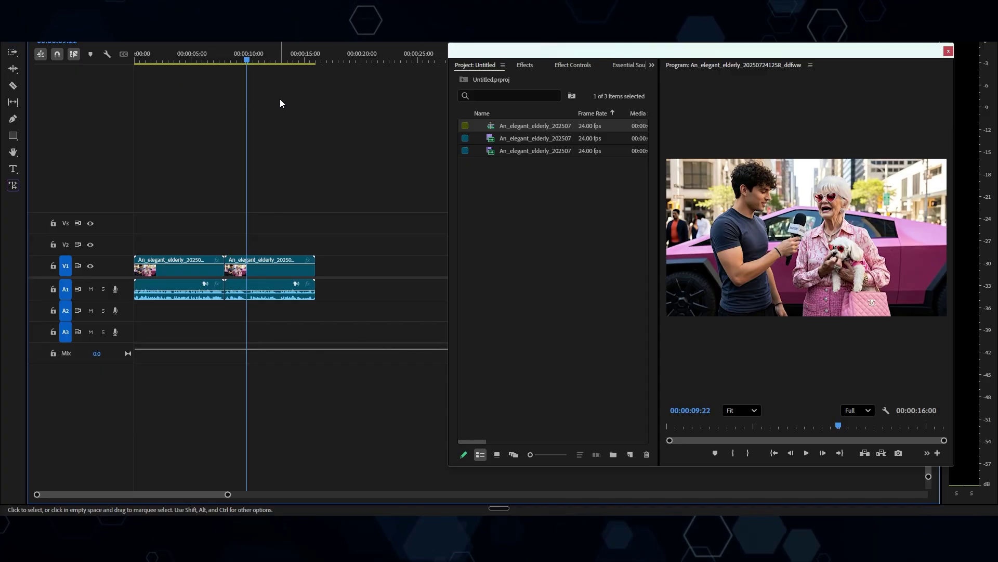
Set the sequence frame size to 720 × 1280 in Sequence Settings, accepting deletion of previews
{"action": "right_click", "coordinate": [507, 130]}
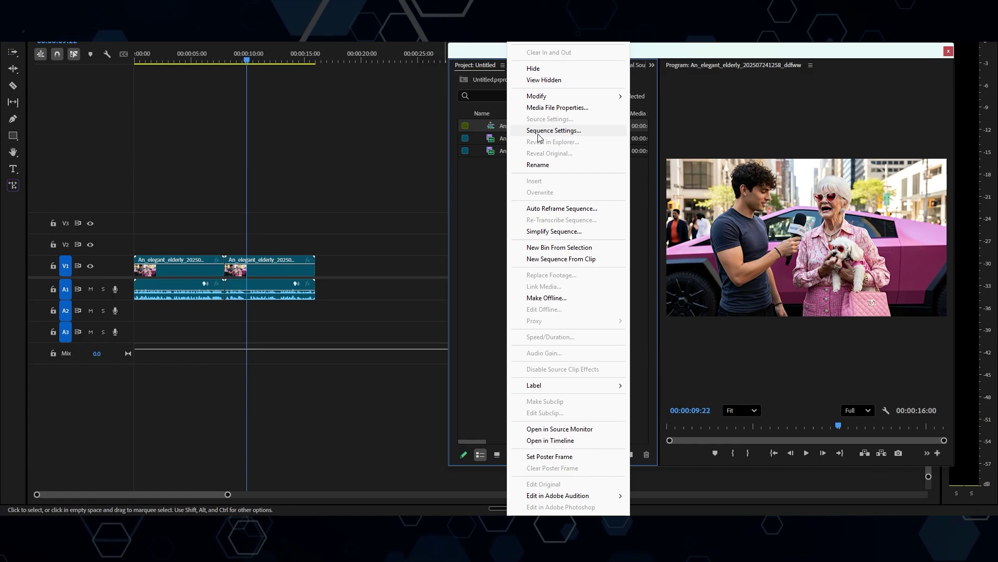
{"action": "left_click", "coordinate": [526, 131]}
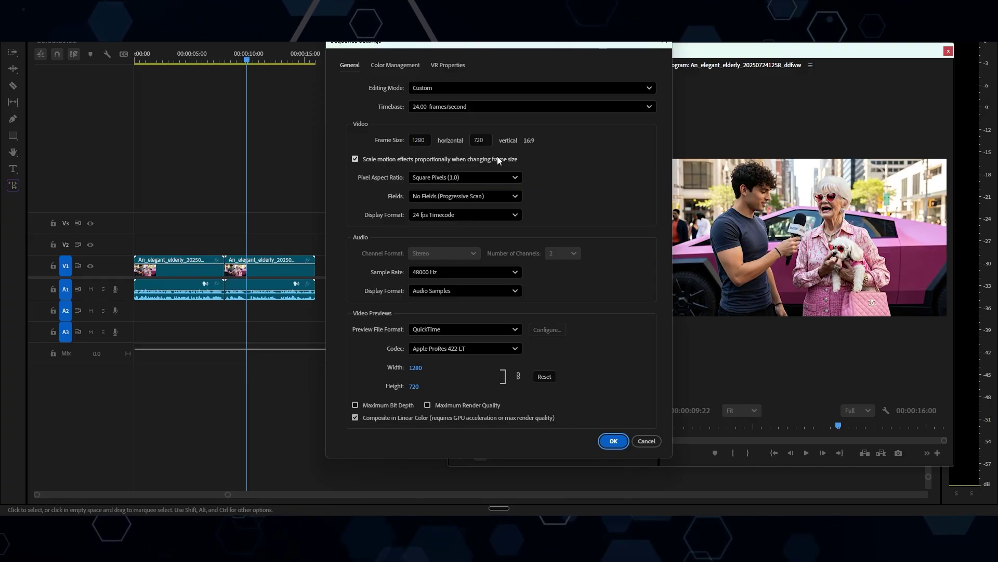
{"action": "left_click", "coordinate": [424, 138]}
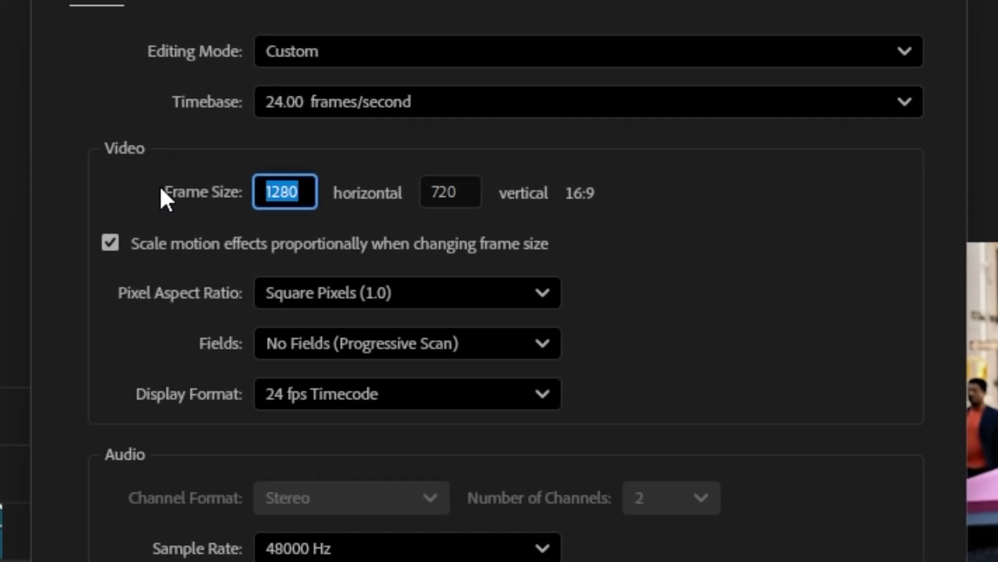
{"action": "type", "text": "720"}
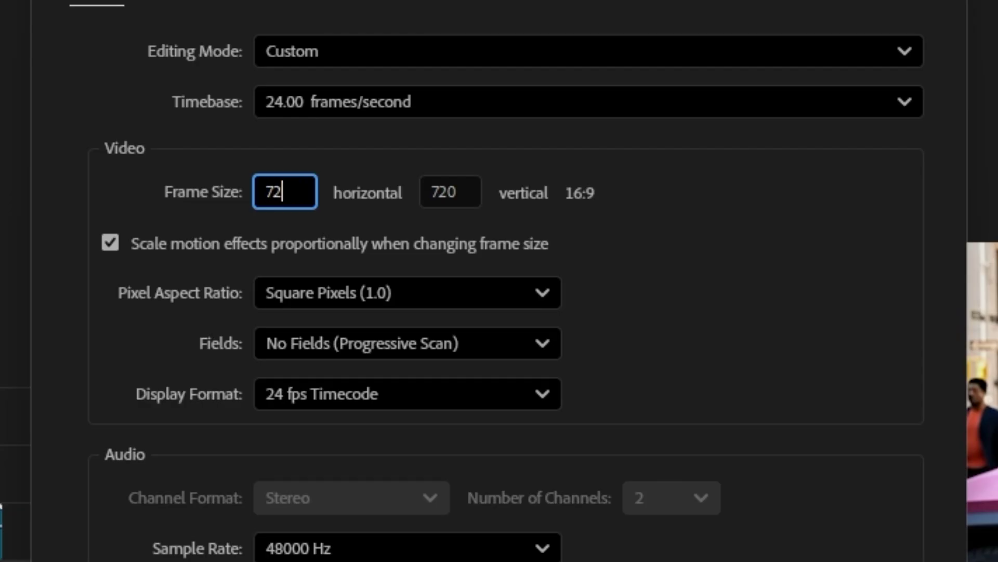
{"action": "key", "text": "Tab"}
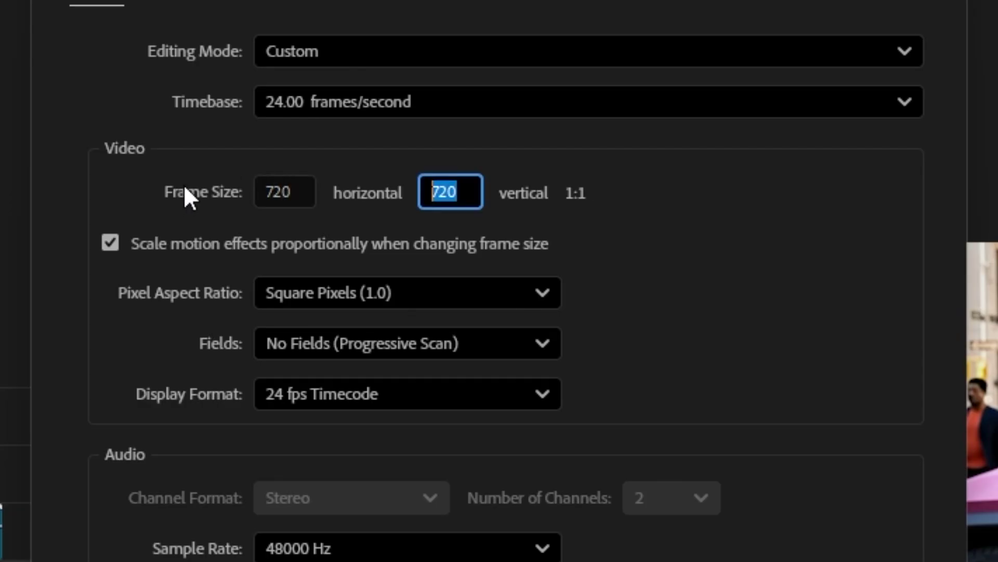
{"action": "type", "text": "1280"}
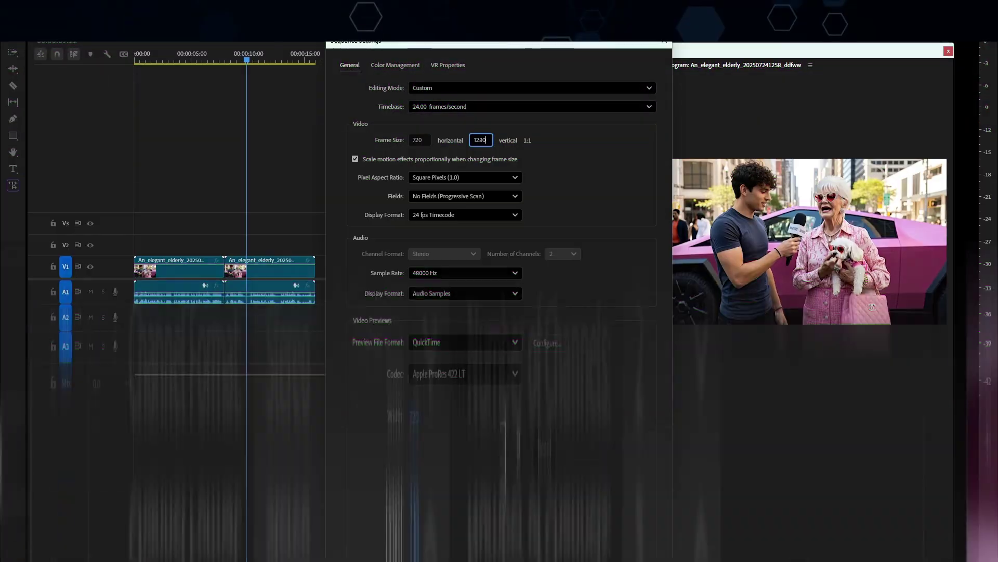
{"action": "left_click", "coordinate": [641, 440]}
{"action": "left_click", "coordinate": [557, 294]}
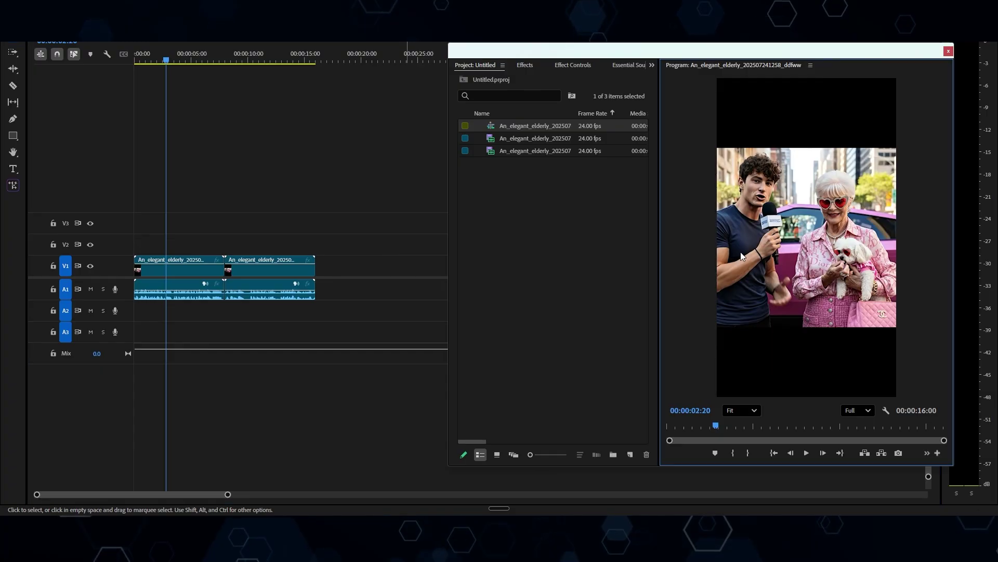
Scale the first clip to 180, shift it onto the young interviewer, then preview and rewind
{"action": "left_click", "coordinate": [742, 256]}
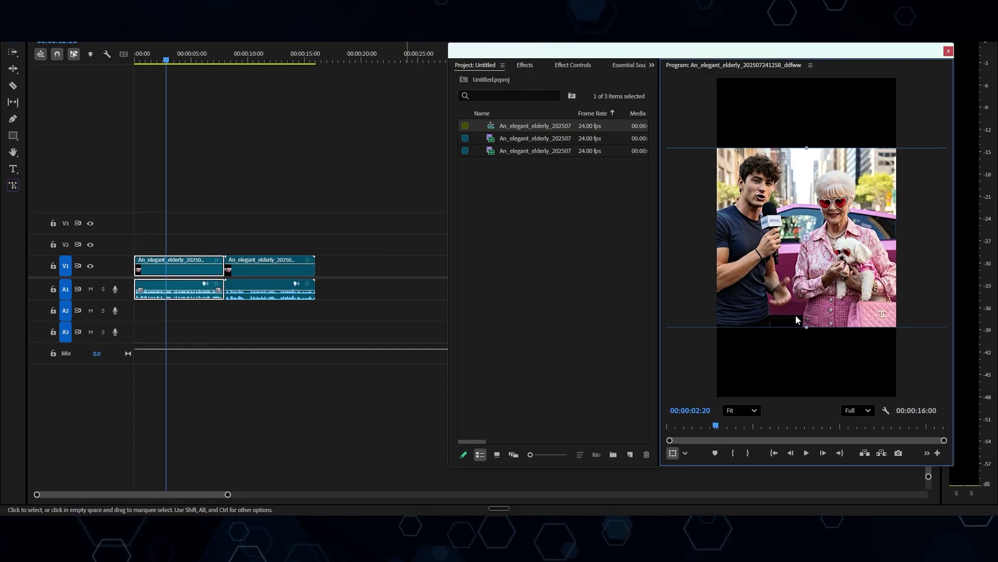
{"action": "left_click_drag", "start_coordinate": [807, 329], "coordinate": [802, 400]}
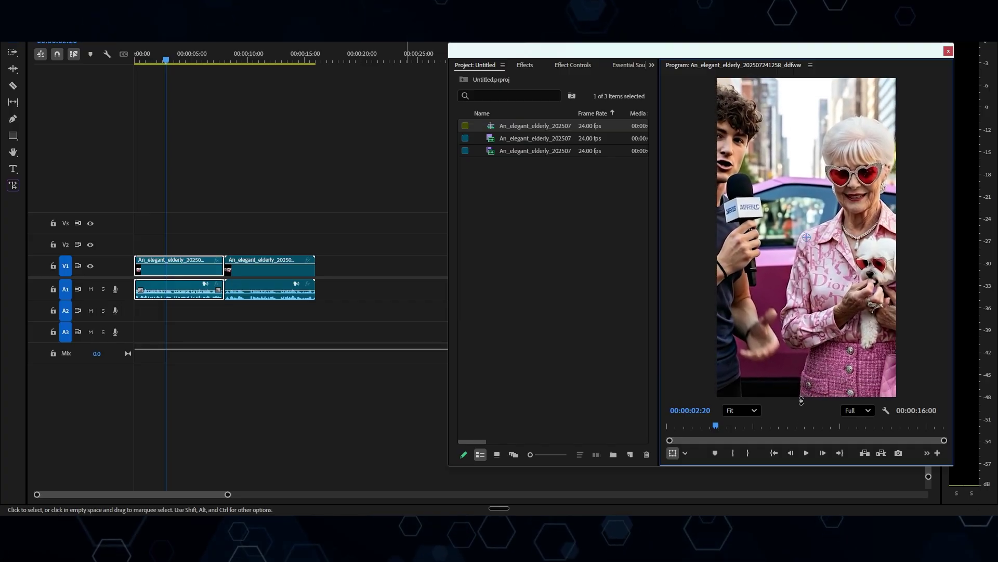
{"action": "left_click_drag", "start_coordinate": [744, 287], "coordinate": [798, 285]}
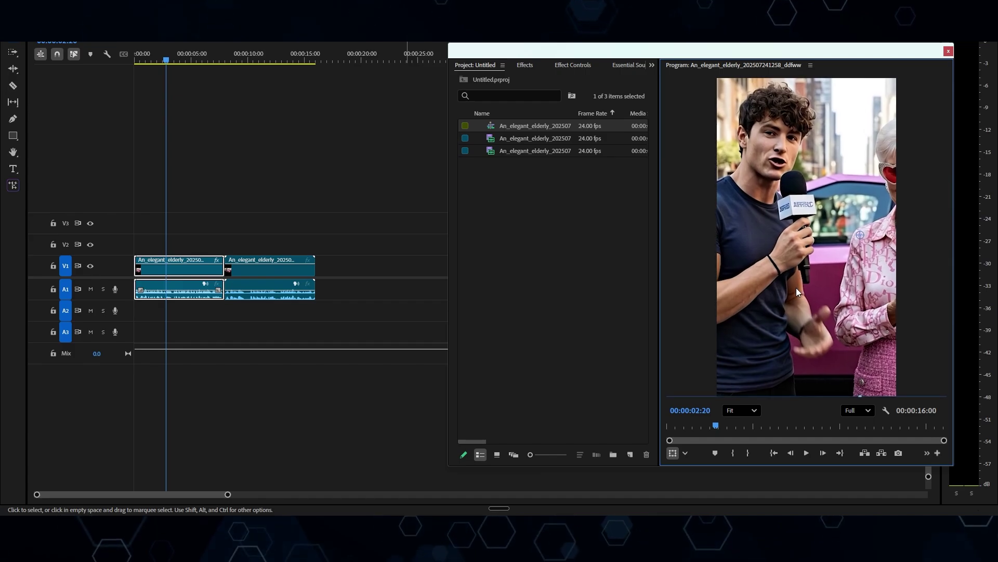
{"action": "key", "text": "space"}
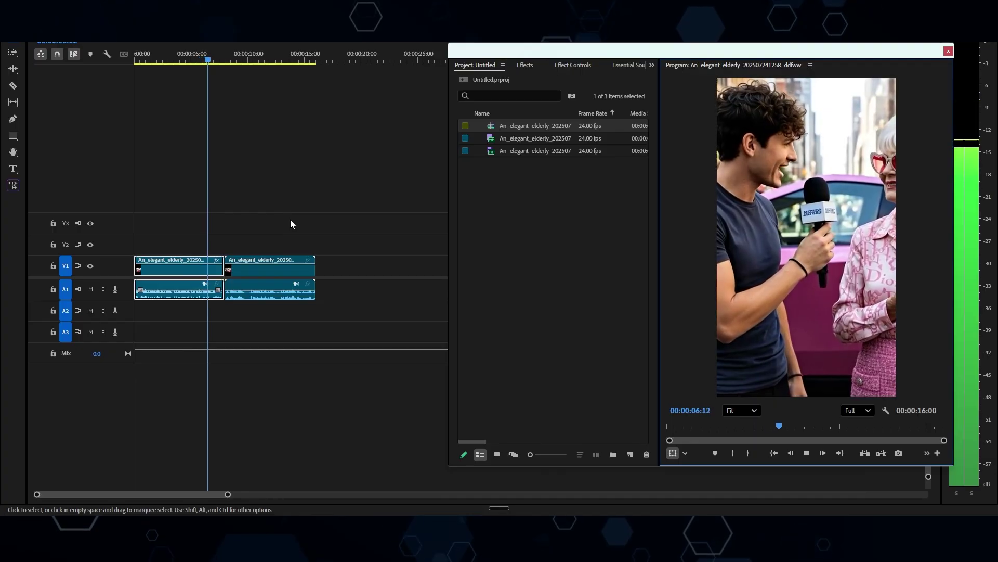
{"action": "left_click", "coordinate": [160, 58]}
{"action": "left_click_drag", "start_coordinate": [161, 60], "coordinate": [134, 58]}
Keyframe the first clip's Position to pan from the young man to the woman (X 683.5 → 393.5)
{"action": "key", "text": "d"}
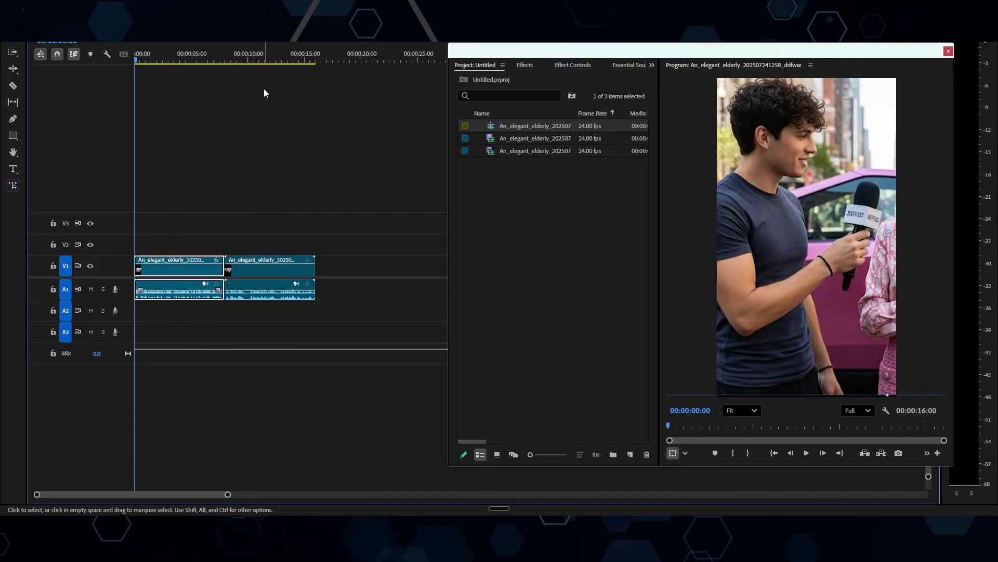
{"action": "left_click", "coordinate": [568, 66]}
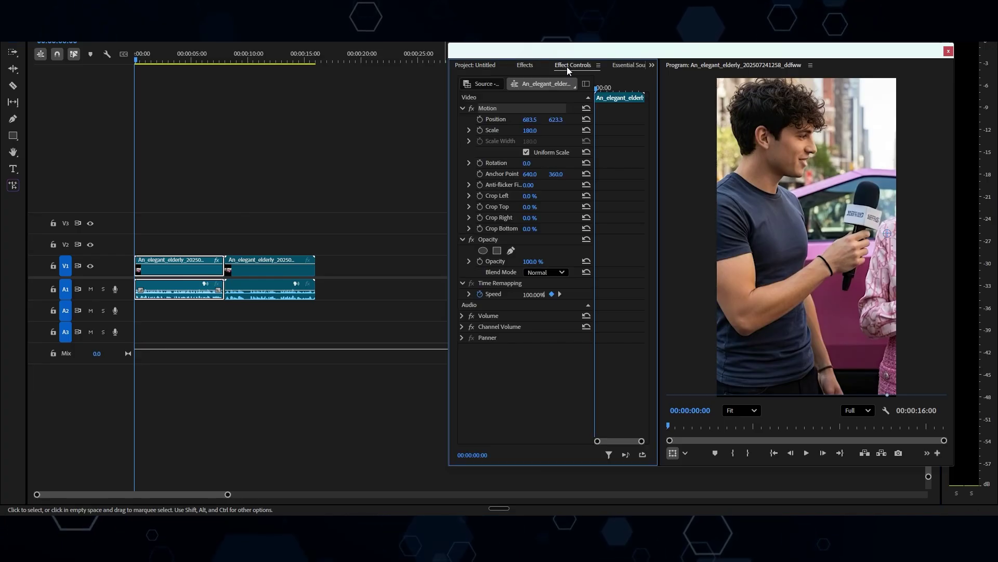
{"action": "left_click", "coordinate": [479, 120]}
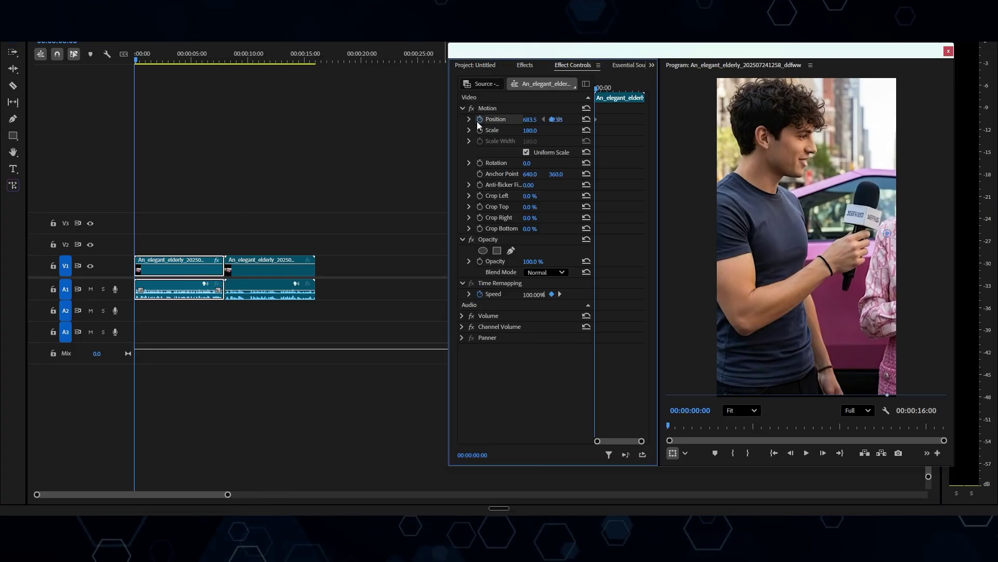
{"action": "left_click", "coordinate": [479, 130]}
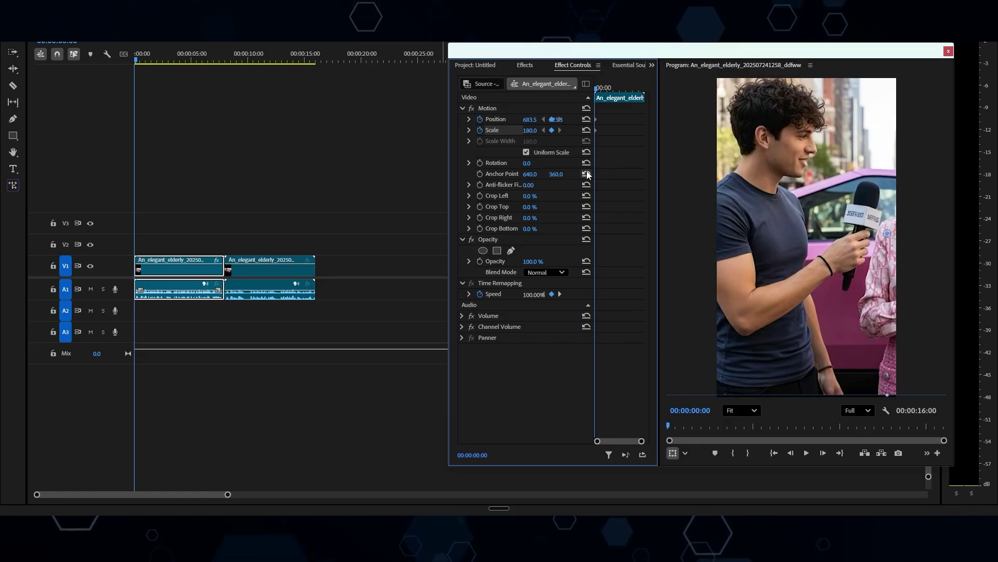
{"action": "left_click_drag", "start_coordinate": [447, 168], "coordinate": [415, 168]}
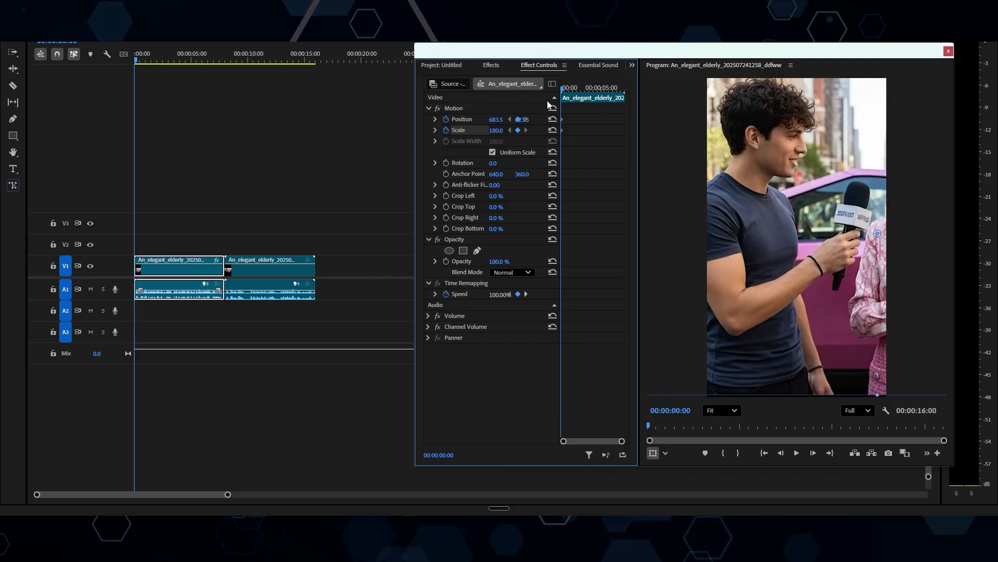
{"action": "left_click_drag", "start_coordinate": [585, 87], "coordinate": [602, 87]}
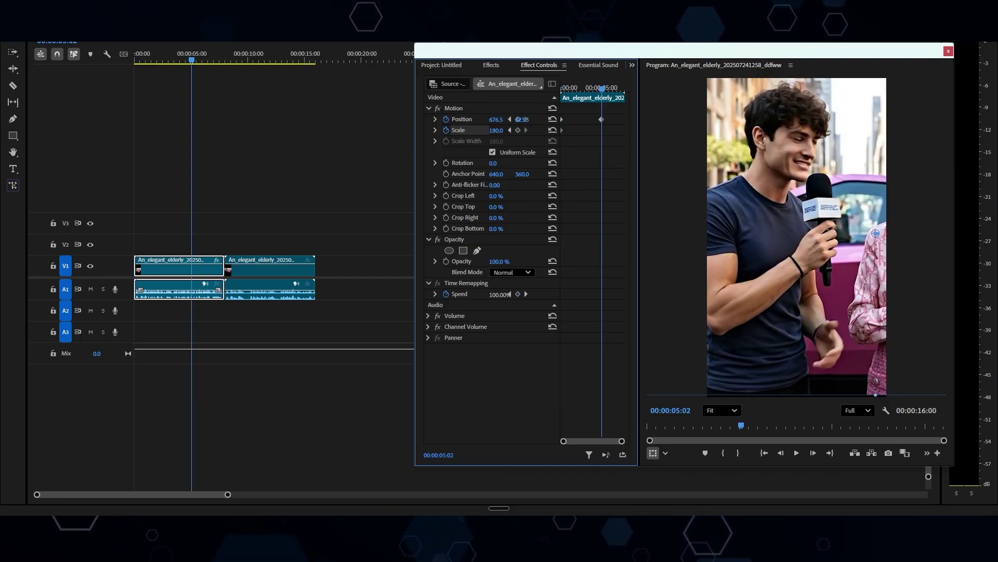
{"action": "left_click_drag", "start_coordinate": [496, 119], "coordinate": [423, 119]}
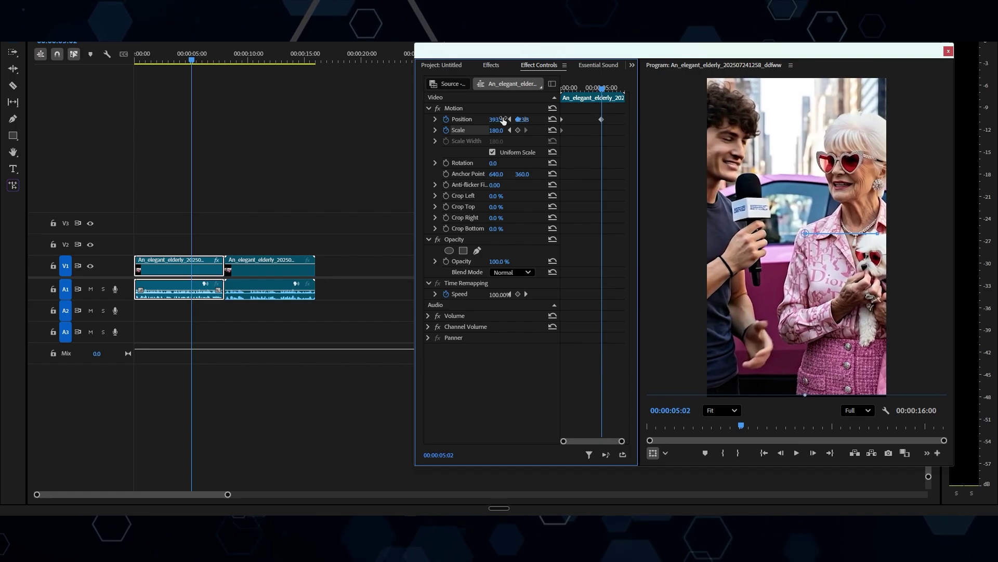
Play the sequence from the start to check the pan, then move the playhead into the second clip
{"action": "key", "text": "Home"}
{"action": "key", "text": "space"}
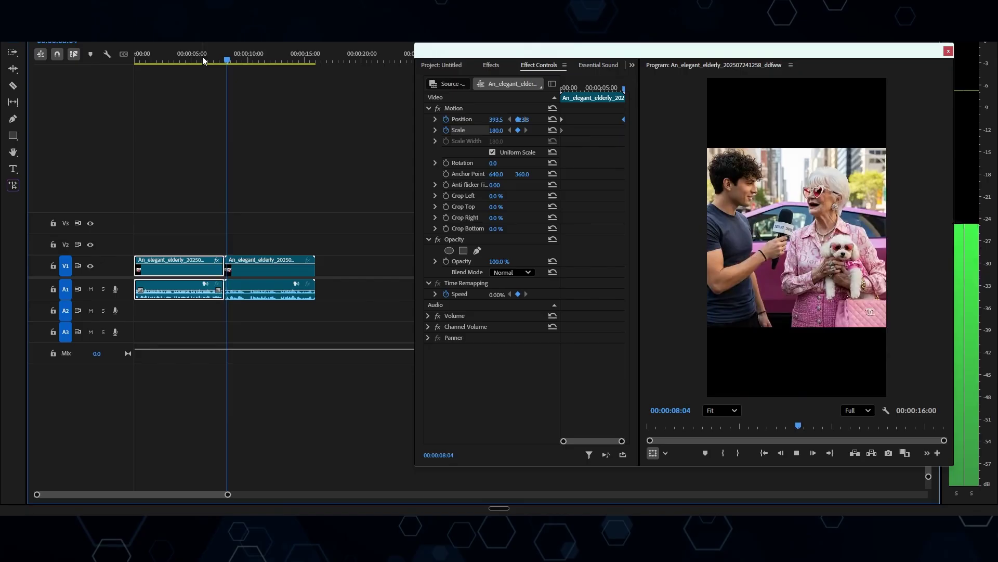
{"action": "left_click", "coordinate": [201, 63]}
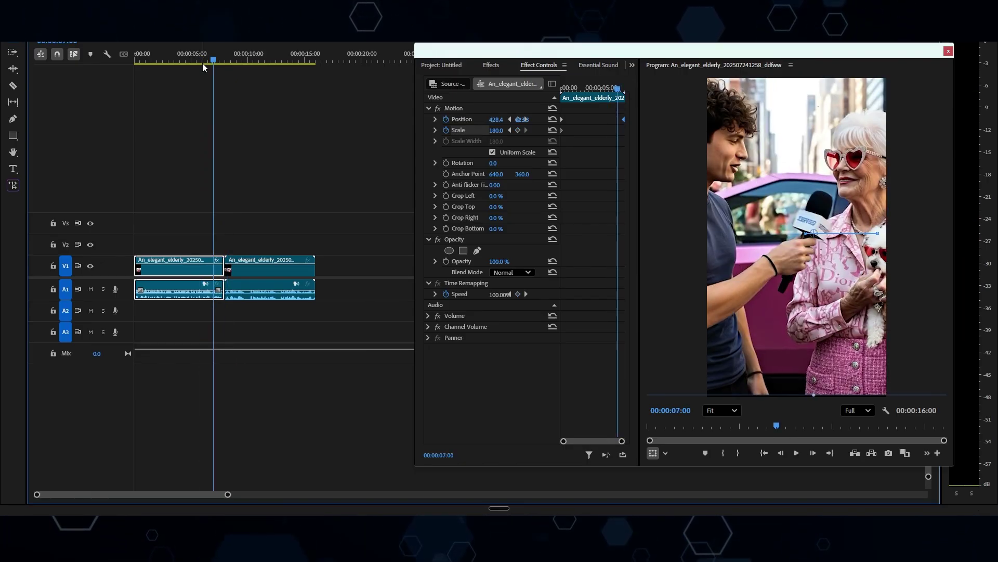
{"action": "left_click_drag", "start_coordinate": [202, 63], "coordinate": [239, 67]}
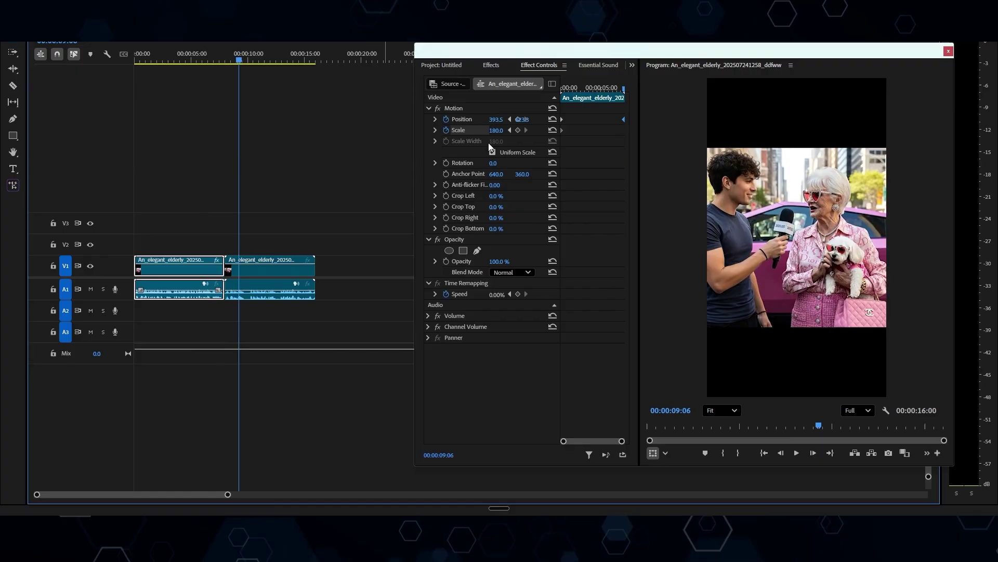
Scale the second interview clip to 229.9 at position 138.8/690.1 so the woman fills the frame
{"action": "left_click", "coordinate": [753, 208]}
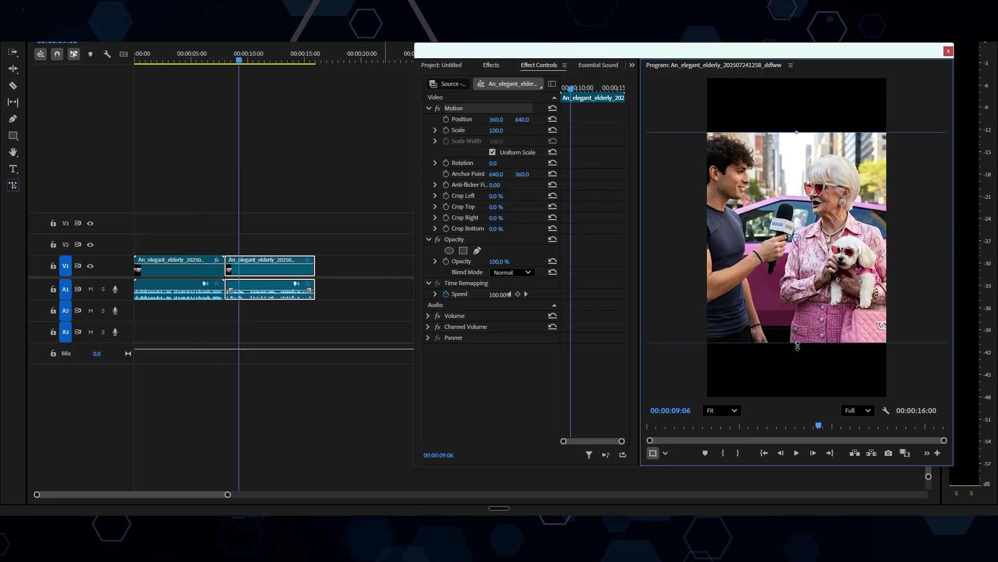
{"action": "left_click_drag", "start_coordinate": [798, 345], "coordinate": [803, 486]}
{"action": "left_click_drag", "start_coordinate": [821, 312], "coordinate": [776, 321]}
{"action": "left_click", "coordinate": [215, 55]}
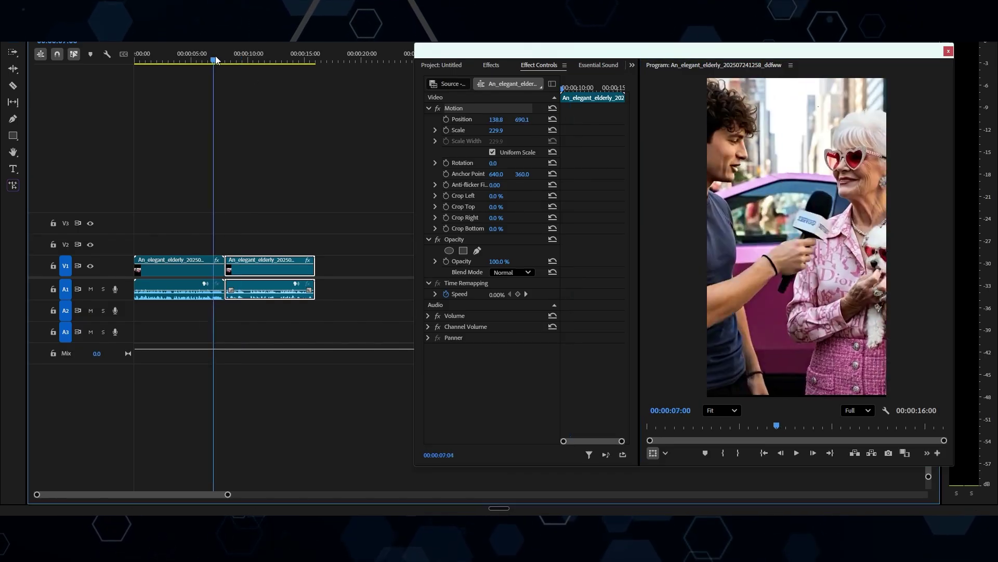
Scrub back before the cut and play the edit through to the sequence's end
{"action": "left_click_drag", "start_coordinate": [216, 55], "coordinate": [198, 67]}
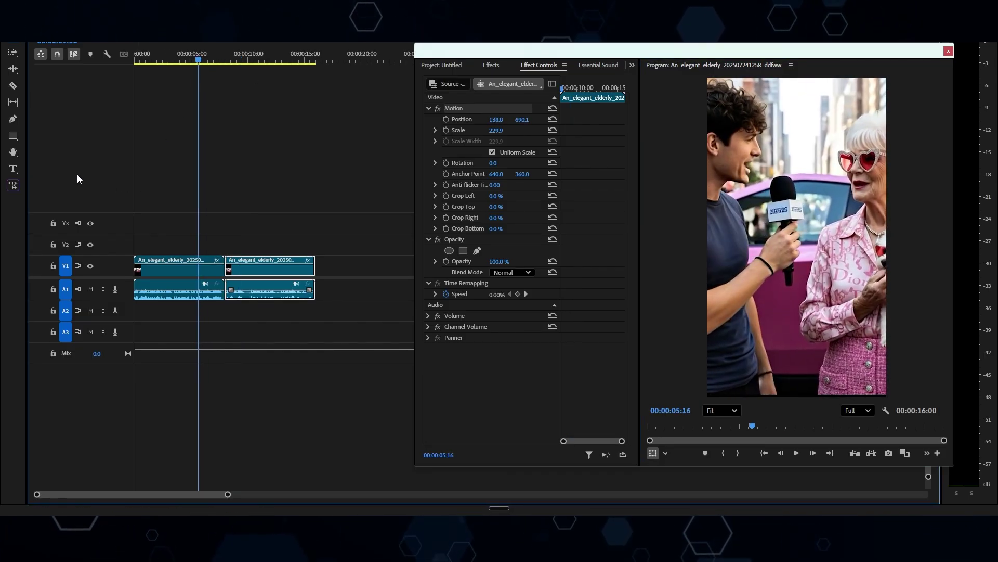
{"action": "key", "text": "space"}
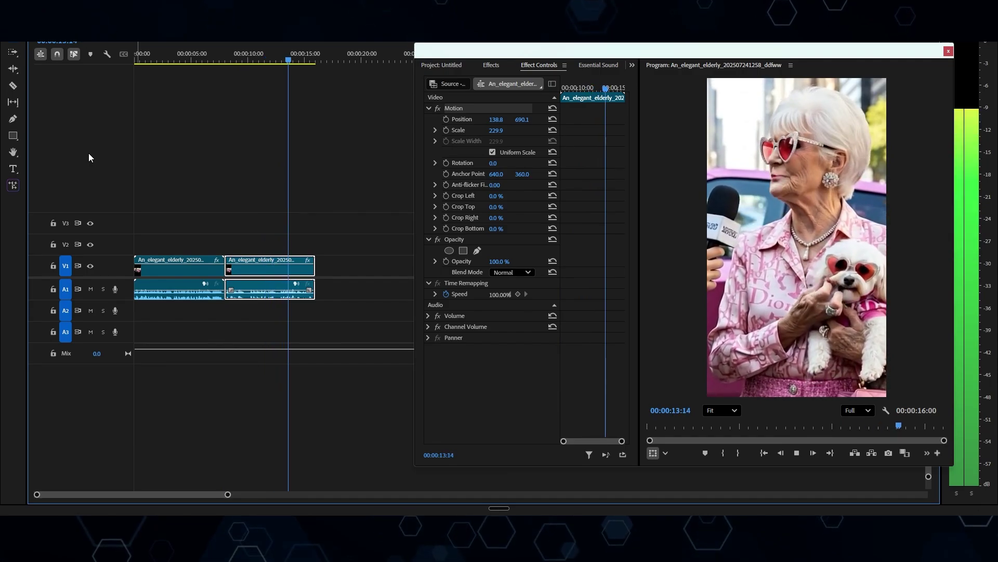
{"action": "key", "text": "space"}
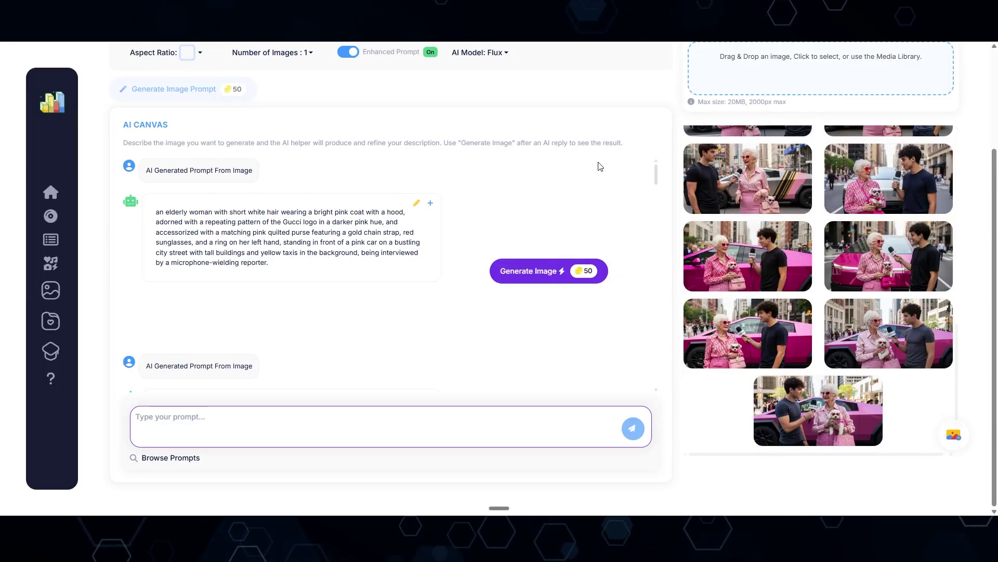
Enlarge the generated image and snip the woman with her dog using Win+Shift+S
{"action": "left_click", "coordinate": [818, 411]}
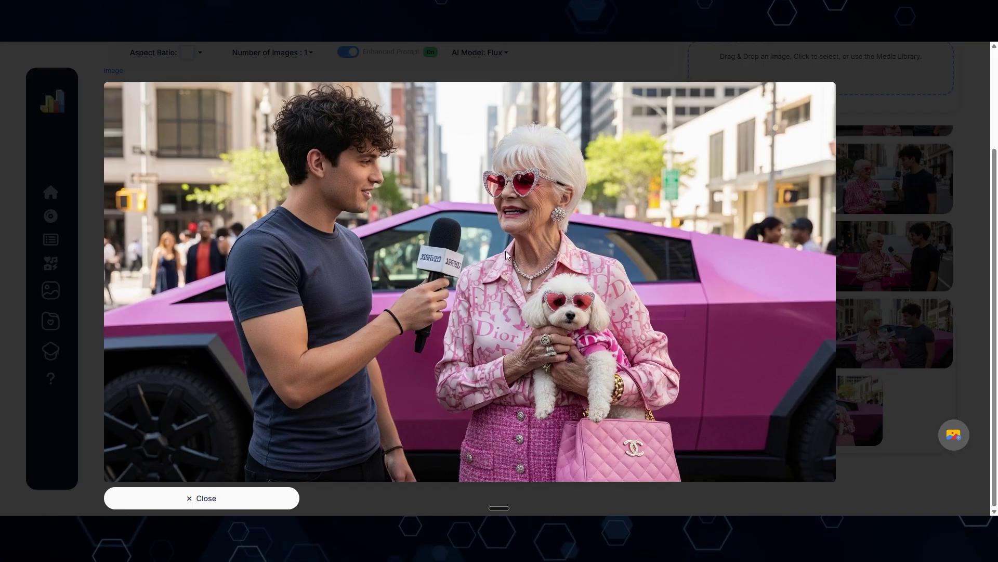
{"action": "key", "text": "super+shift+s"}
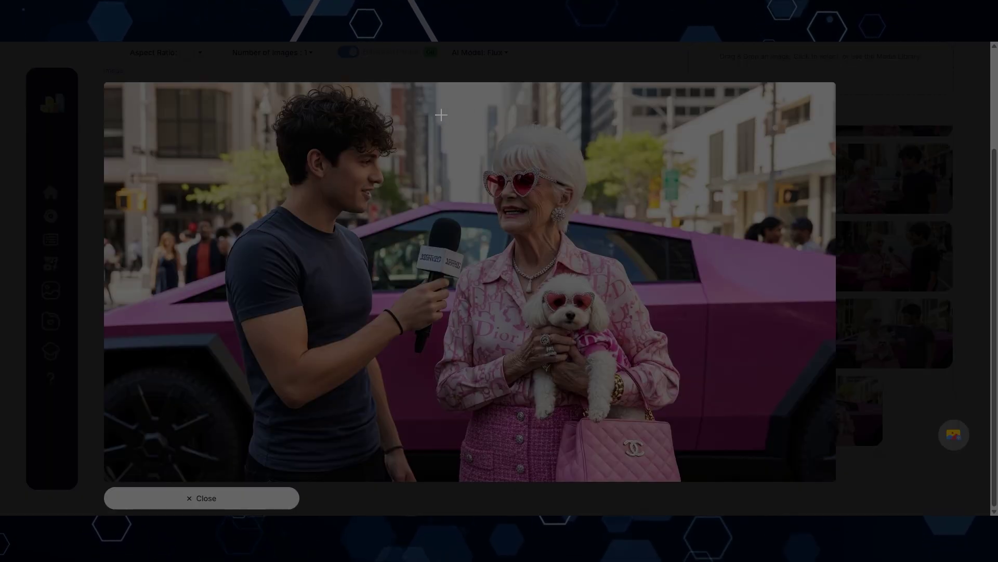
{"action": "left_click_drag", "start_coordinate": [440, 115], "coordinate": [678, 473]}
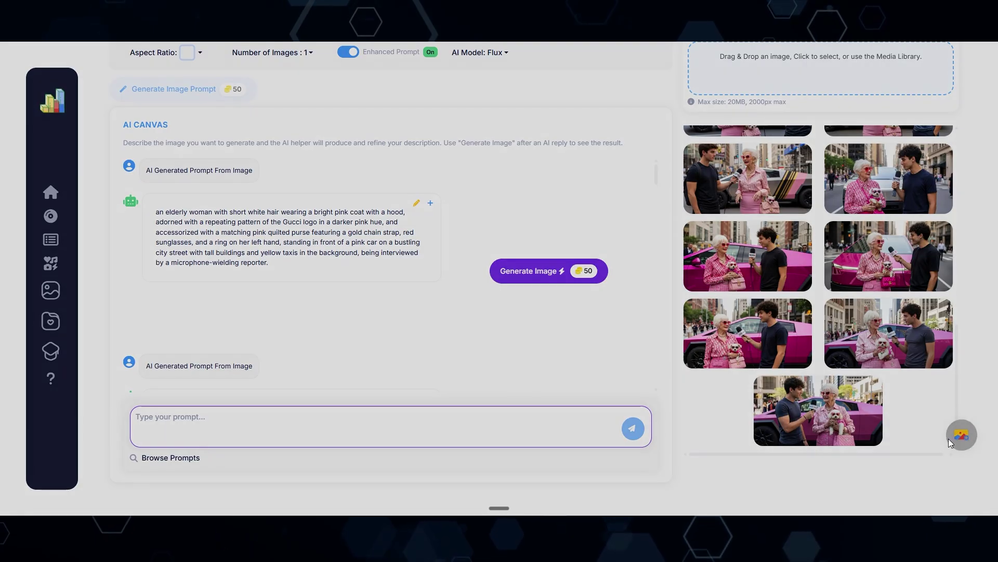
Paste the snipped screenshot into the Media Library's Paste Image Here box and upload it
{"action": "left_click", "coordinate": [961, 435]}
{"action": "left_click", "coordinate": [805, 307]}
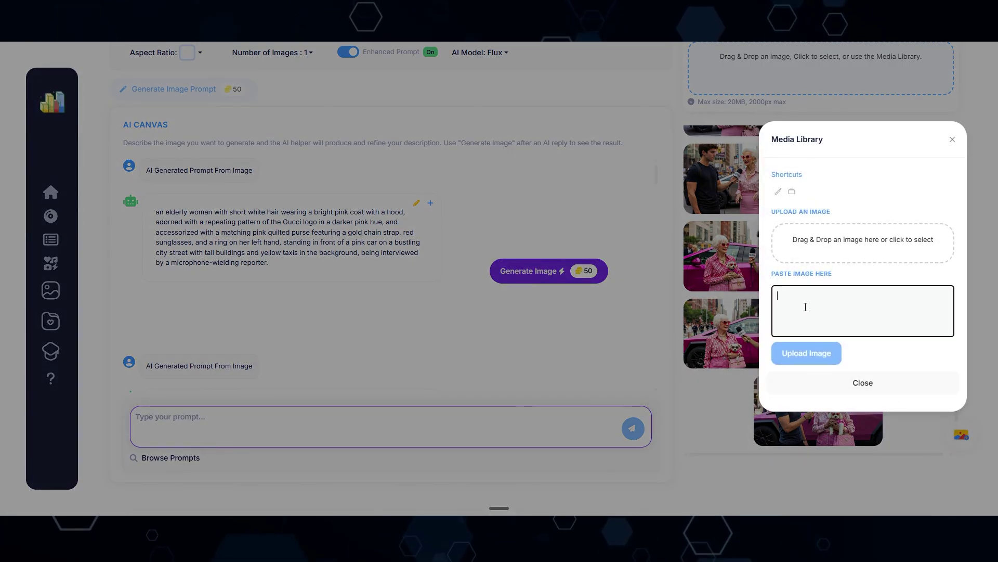
{"action": "key", "text": "ctrl+v"}
{"action": "left_click", "coordinate": [806, 356]}
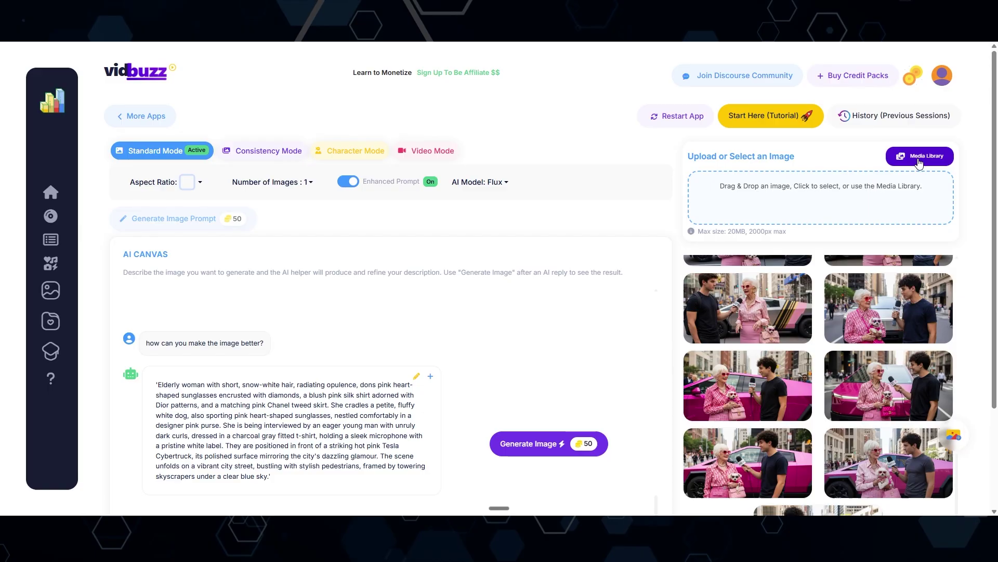
Make the woman-with-dog picture the active image and switch to Consistency Mode
{"action": "left_click", "coordinate": [920, 156]}
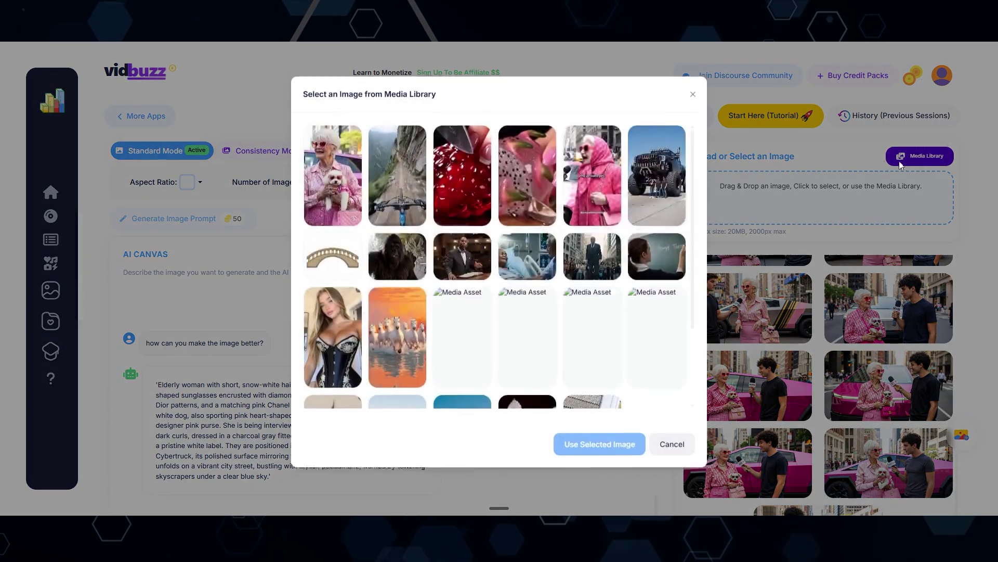
{"action": "left_click", "coordinate": [333, 182]}
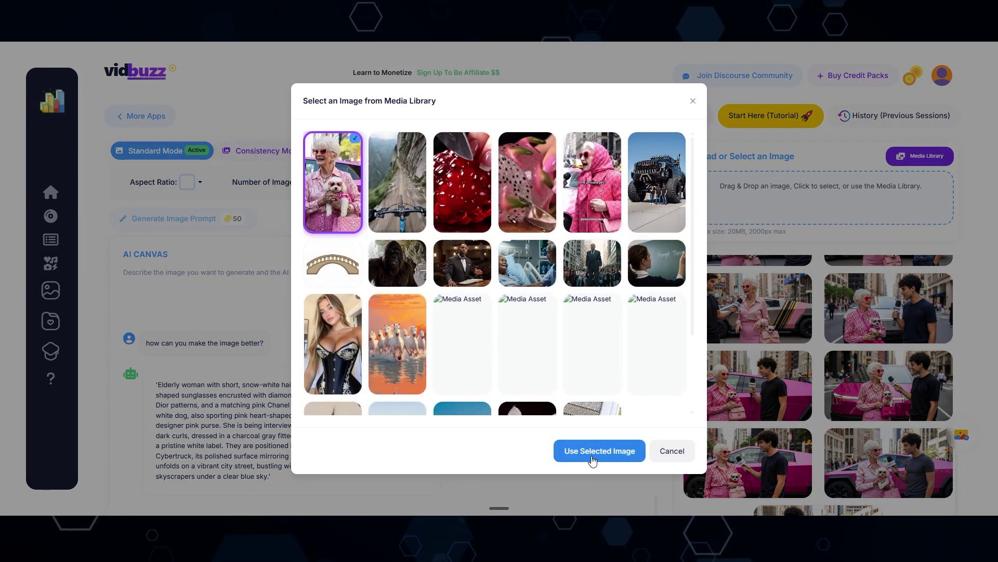
{"action": "left_click", "coordinate": [592, 454]}
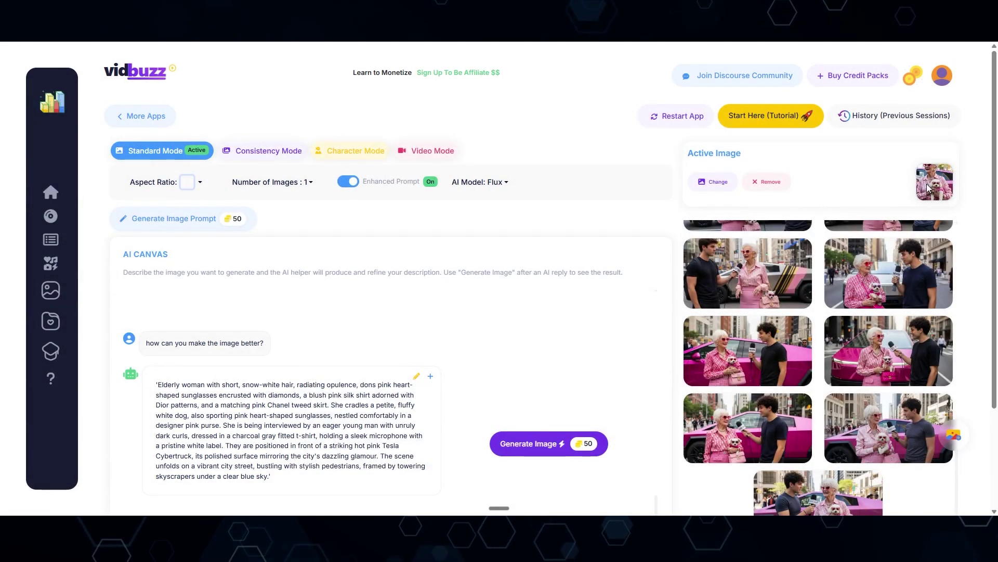
{"action": "left_click", "coordinate": [270, 156]}
Replace the prompt with a pasted edit request for the woman and send it
{"action": "scroll", "coordinate": [430, 289], "scroll_direction": "down", "scroll_amount": 4}
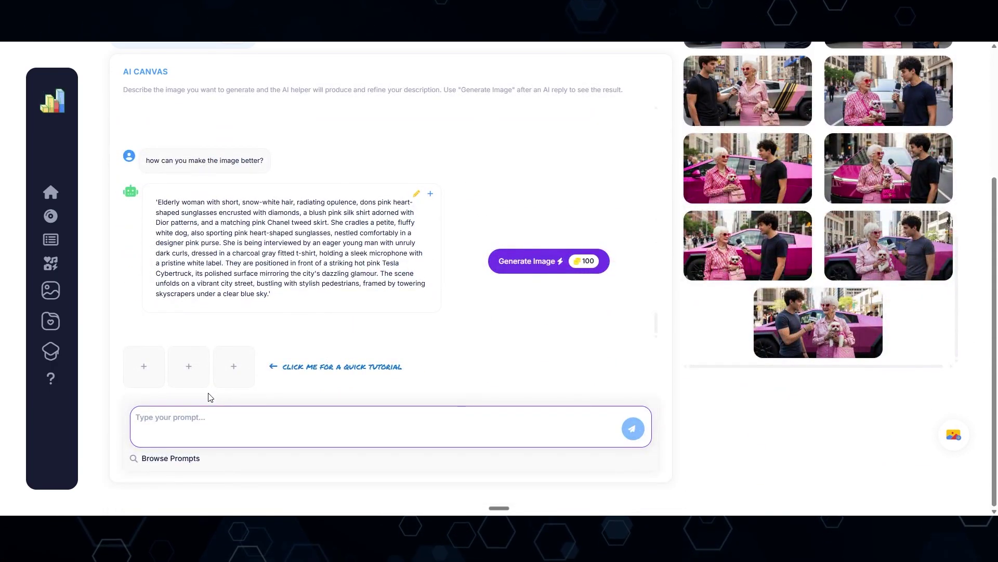
{"action": "left_click", "coordinate": [196, 424]}
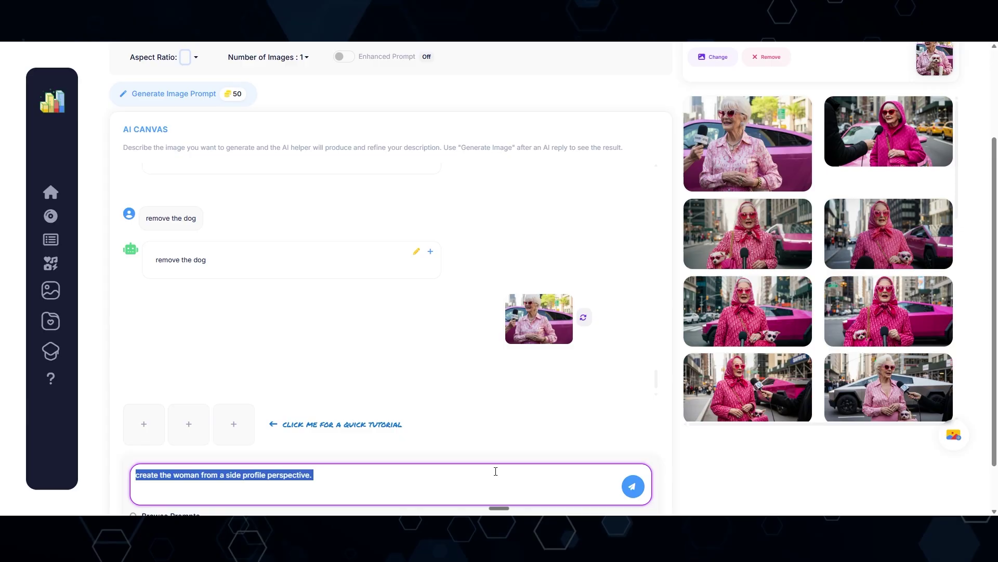
{"action": "type", "text": "remove her glasses"}
{"action": "key", "text": "Return"}
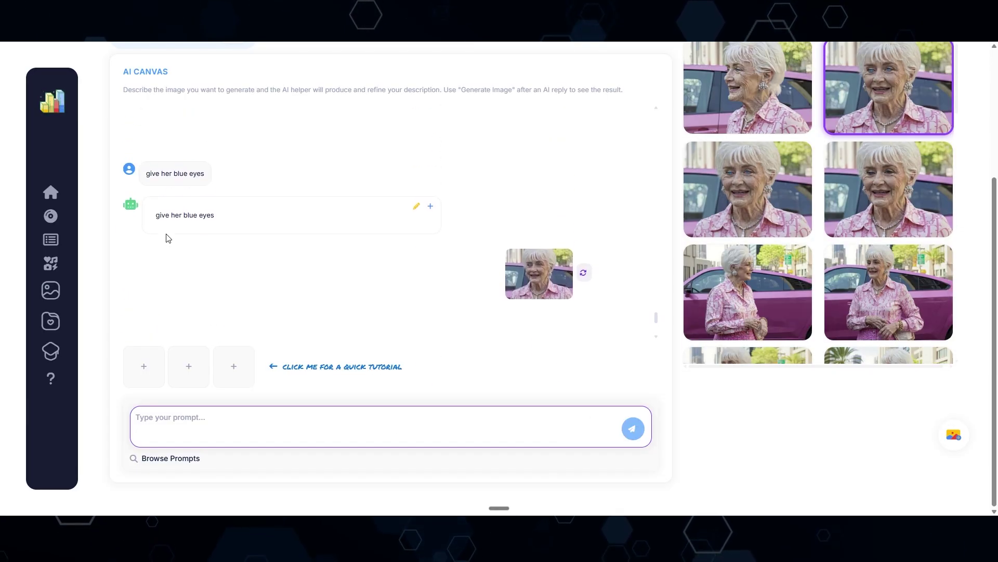
Review the generated variations and preview the side-profile shot of her enlarged
{"action": "scroll", "coordinate": [168, 238], "scroll_direction": "up", "scroll_amount": 10}
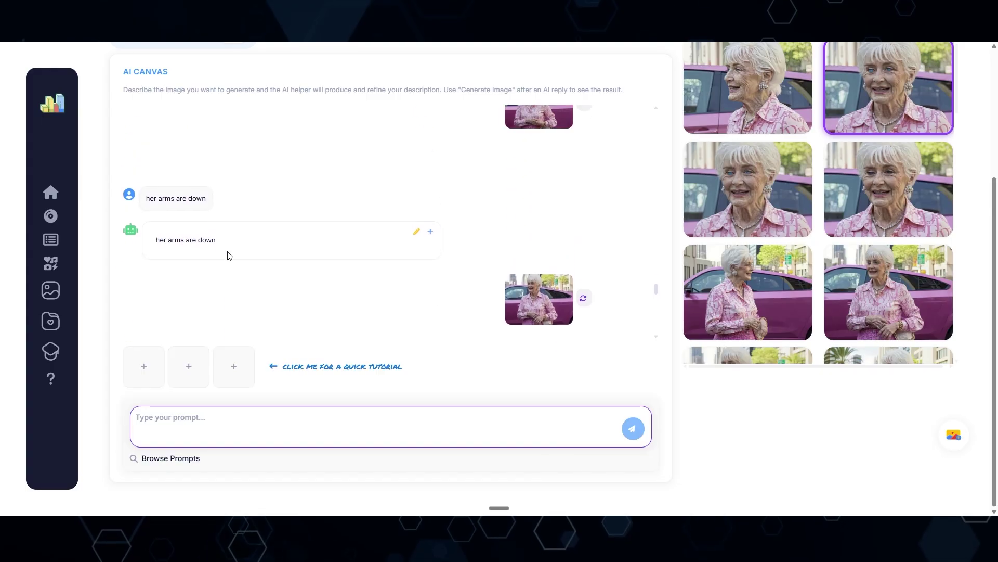
{"action": "scroll", "coordinate": [230, 255], "scroll_direction": "up", "scroll_amount": 3}
{"action": "scroll", "coordinate": [664, 277], "scroll_direction": "up", "scroll_amount": 5}
{"action": "scroll", "coordinate": [364, 234], "scroll_direction": "down", "scroll_amount": 10}
{"action": "scroll", "coordinate": [664, 277], "scroll_direction": "down", "scroll_amount": 5}
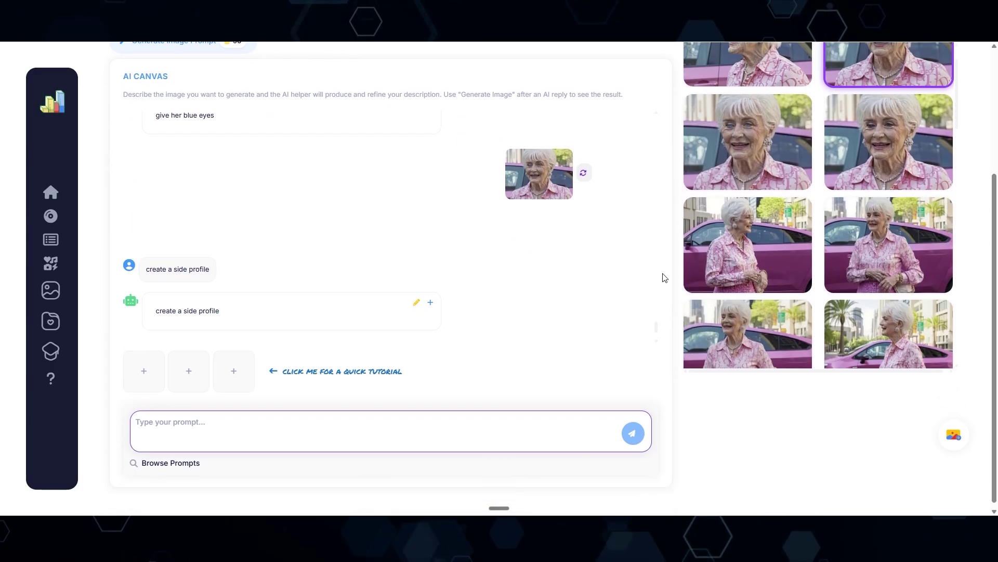
{"action": "scroll", "coordinate": [746, 310], "scroll_direction": "up", "scroll_amount": 4}
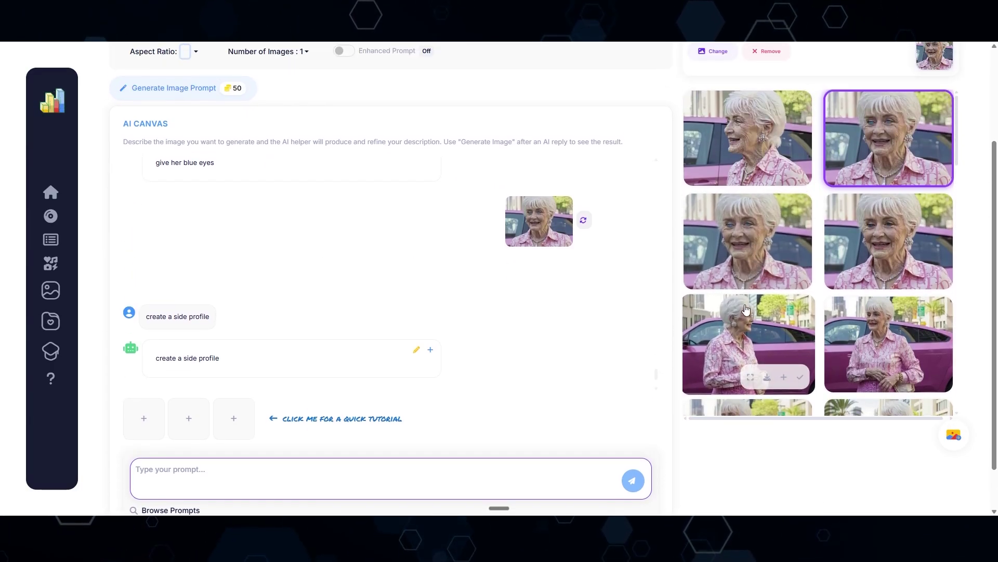
{"action": "left_click", "coordinate": [753, 372]}
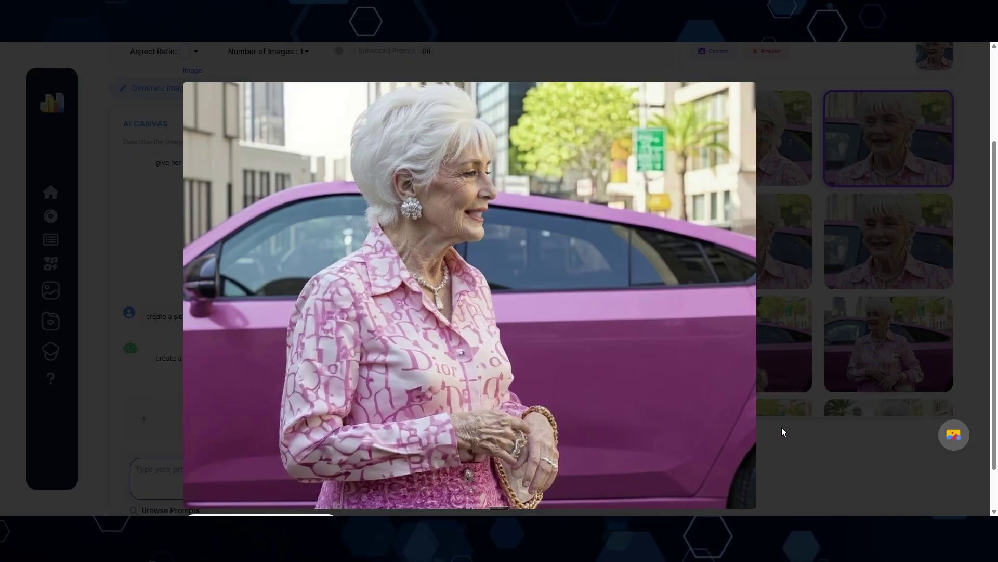
{"action": "left_click", "coordinate": [832, 255]}
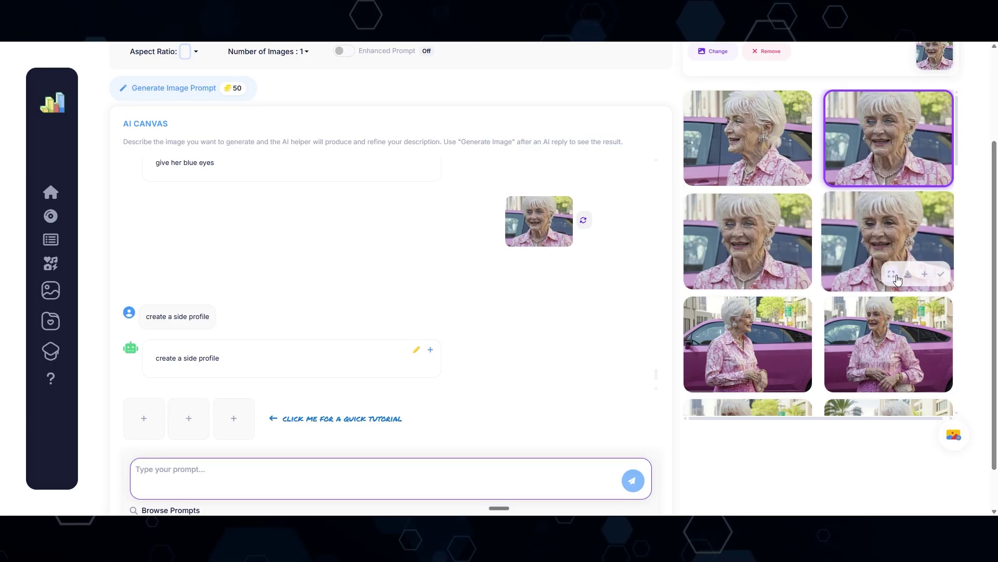
{"action": "scroll", "coordinate": [898, 280], "scroll_direction": "up", "scroll_amount": 3}
{"action": "scroll", "coordinate": [818, 311], "scroll_direction": "down", "scroll_amount": 5}
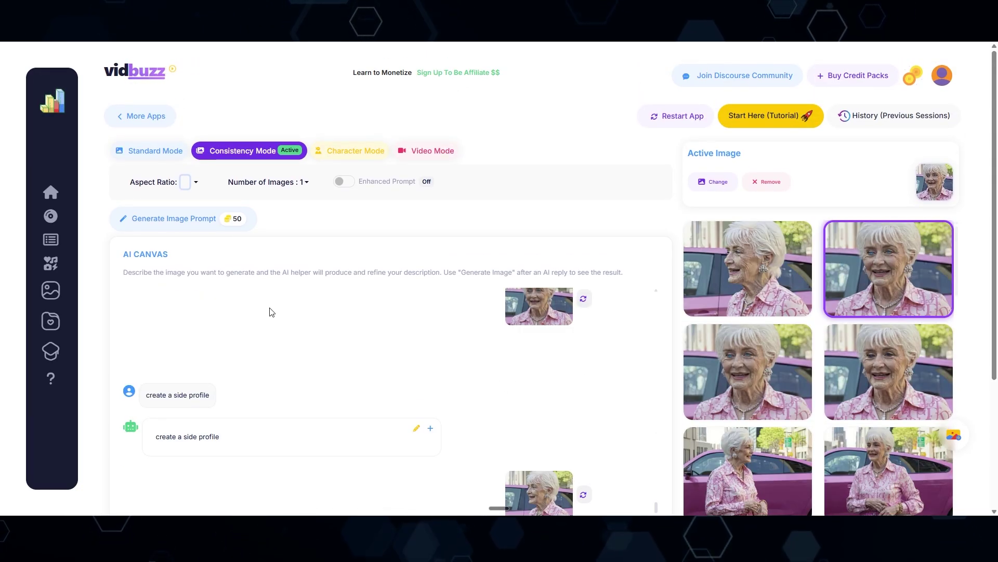
Create a character with trigger word 'Gloria', add five photos of the elderly woman, and train the LoRA
{"action": "left_click", "coordinate": [51, 193]}
{"action": "scroll", "coordinate": [332, 276], "scroll_direction": "down", "scroll_amount": 2}
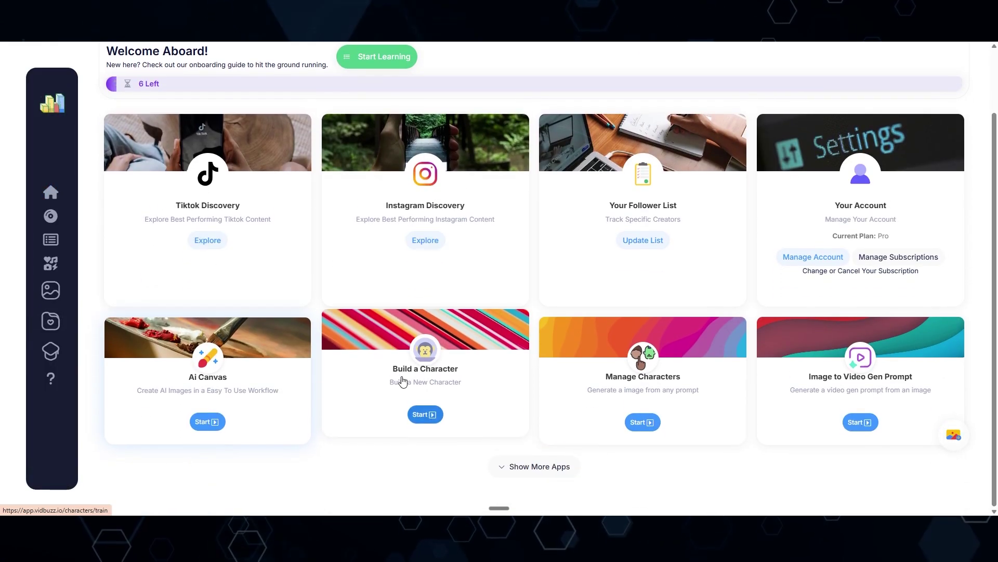
{"action": "left_click", "coordinate": [421, 417]}
{"action": "left_click", "coordinate": [304, 237]}
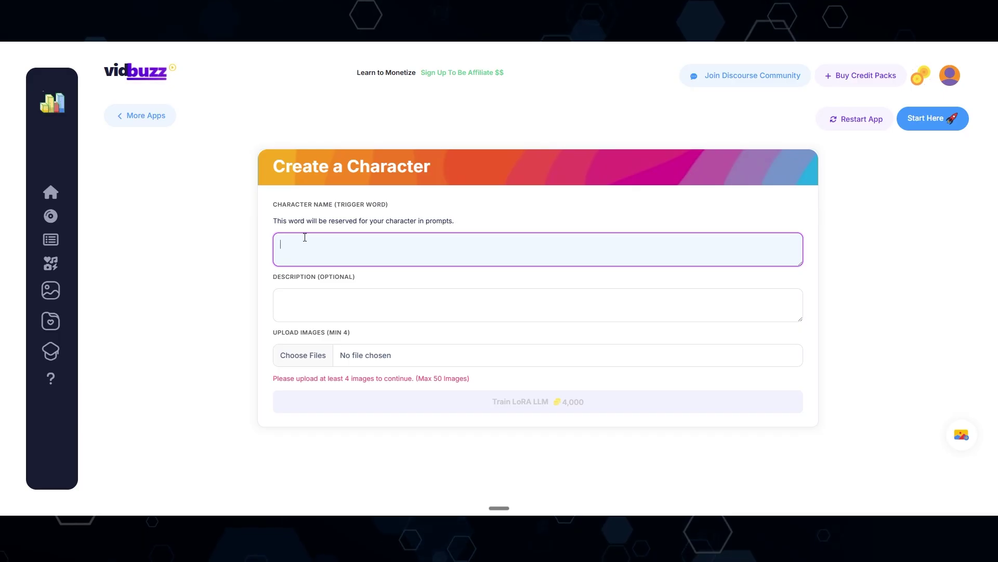
{"action": "type", "text": "Gloria"}
{"action": "left_click_drag", "start_coordinate": [305, 237], "coordinate": [374, 356]}
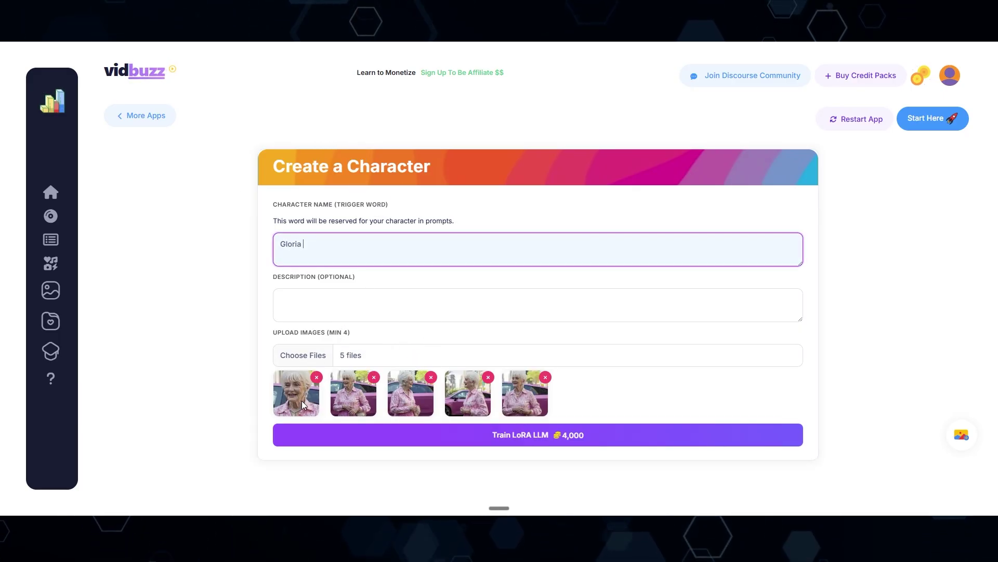
{"action": "left_click", "coordinate": [481, 437]}
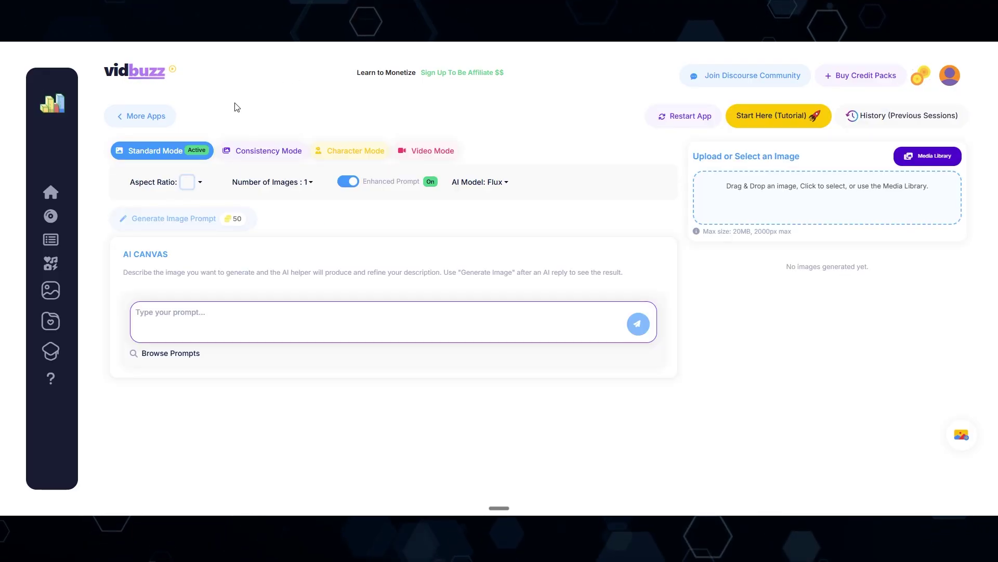
Make the corset photo the active image and generate a prompt describing it
{"action": "left_click", "coordinate": [933, 163]}
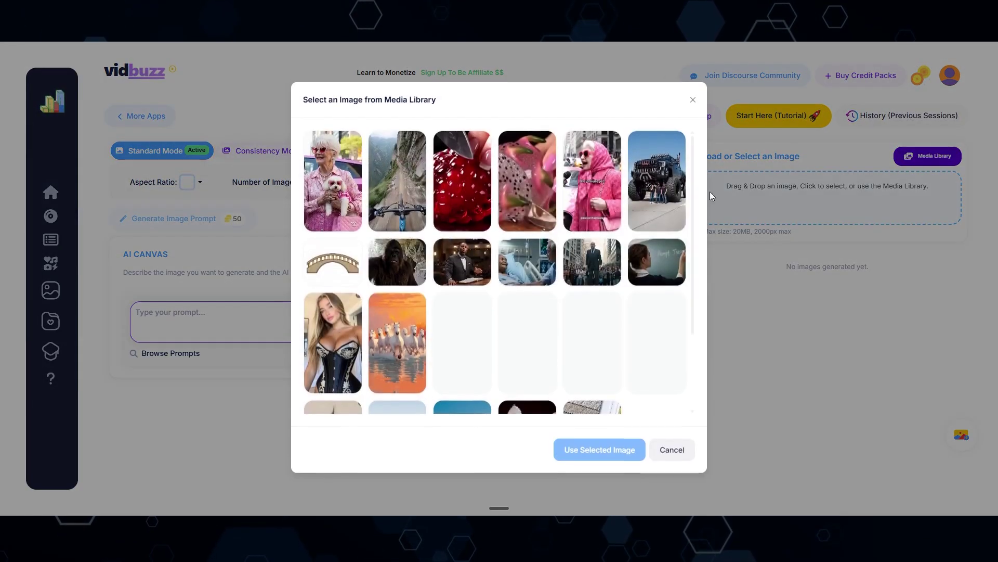
{"action": "scroll", "coordinate": [364, 234], "scroll_direction": "down", "scroll_amount": 2}
{"action": "scroll", "coordinate": [353, 178], "scroll_direction": "up", "scroll_amount": 2}
{"action": "scroll", "coordinate": [352, 179], "scroll_direction": "down", "scroll_amount": 2}
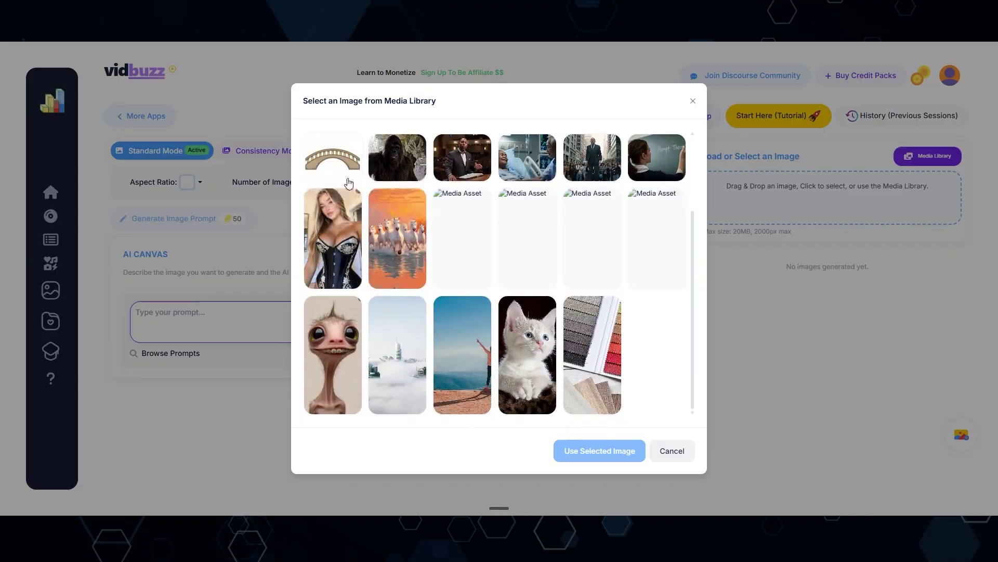
{"action": "left_click", "coordinate": [333, 239]}
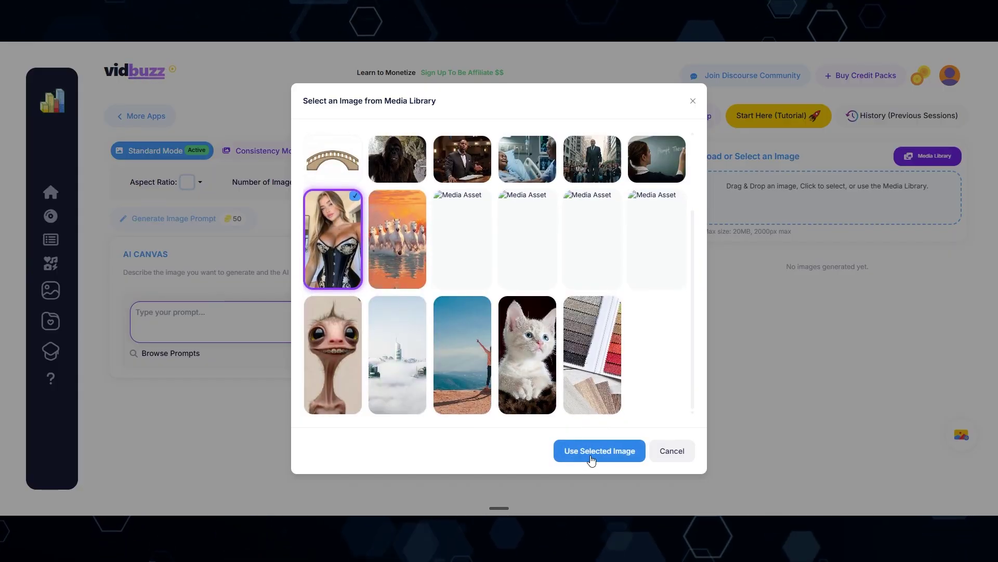
{"action": "left_click", "coordinate": [592, 456]}
{"action": "left_click", "coordinate": [233, 217]}
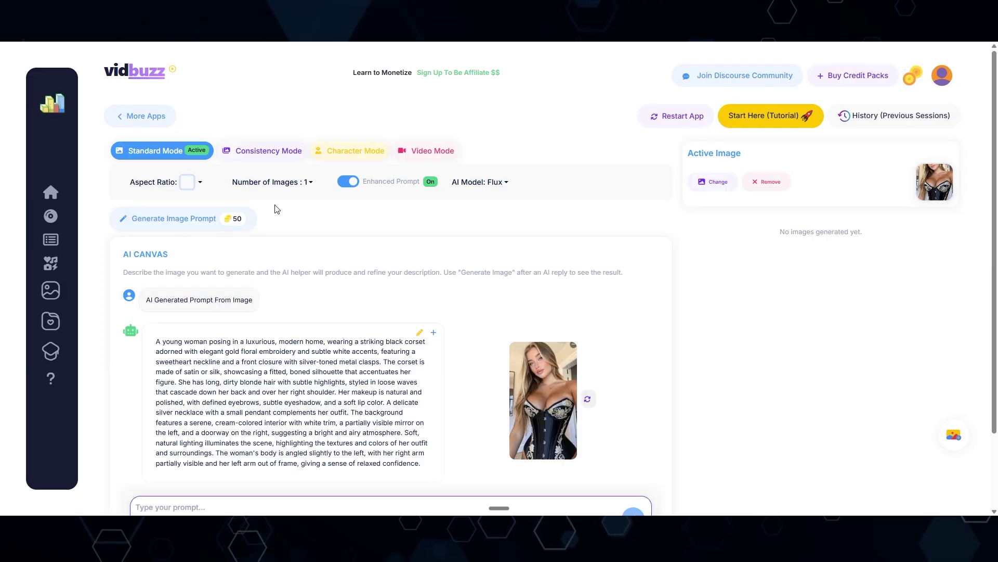
Regenerate the image in Character Mode with Gloria chosen, then view the result full size
{"action": "left_click", "coordinate": [355, 154]}
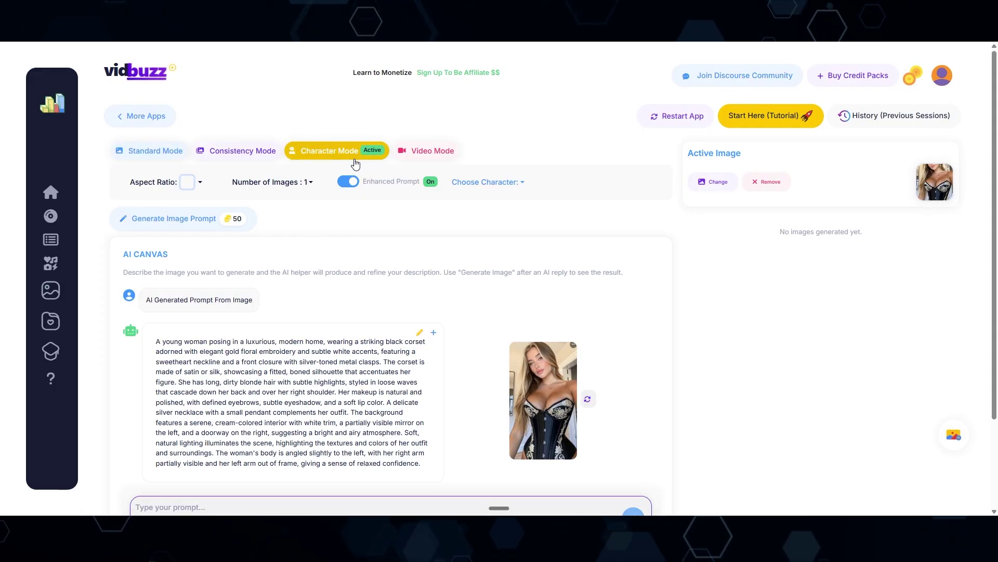
{"action": "left_click", "coordinate": [513, 188]}
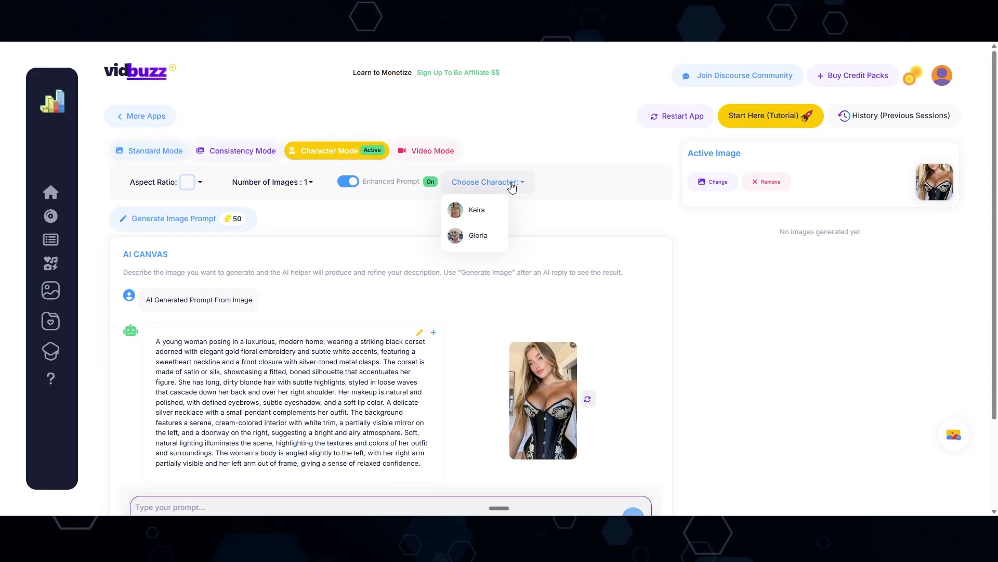
{"action": "left_click", "coordinate": [479, 236]}
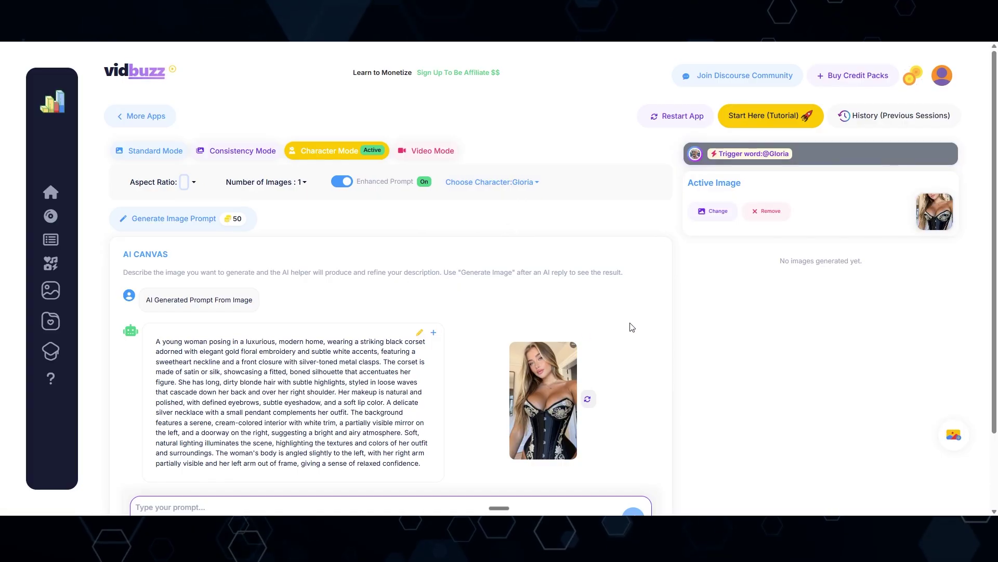
{"action": "left_click", "coordinate": [587, 399]}
{"action": "scroll", "coordinate": [454, 373], "scroll_direction": "down", "scroll_amount": 1}
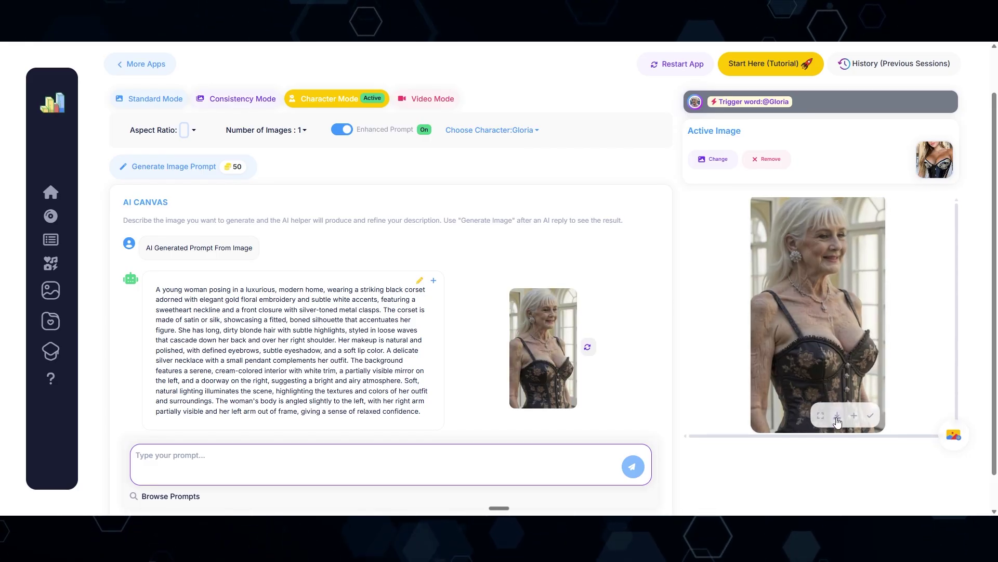
{"action": "left_click", "coordinate": [820, 416]}
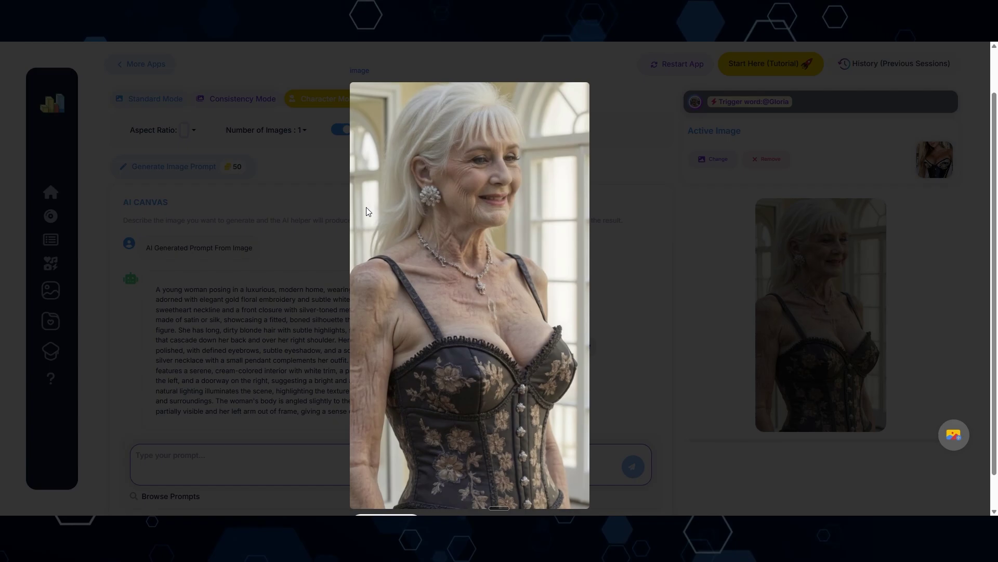
{"action": "left_click", "coordinate": [593, 282]}
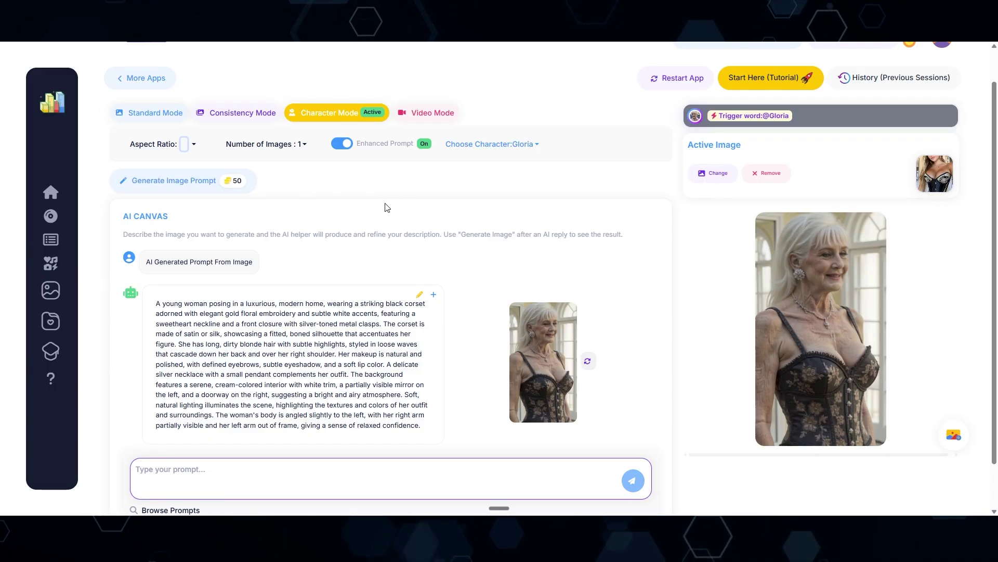
Switch to Video Mode with the Seedance Pro model and send the tracking-shot prompt
{"action": "left_click", "coordinate": [429, 116]}
{"action": "left_click", "coordinate": [523, 147]}
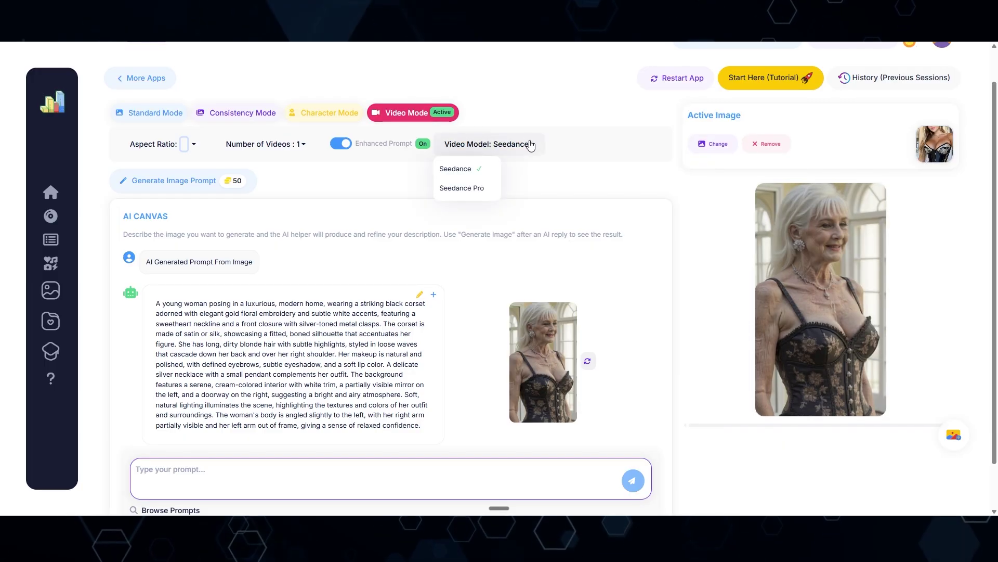
{"action": "left_click", "coordinate": [463, 189]}
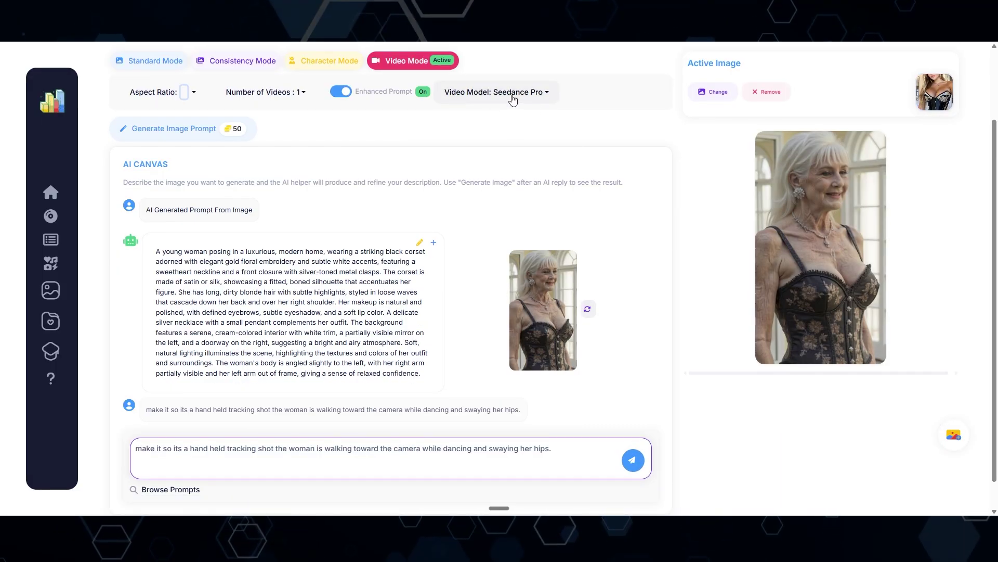
{"action": "left_click", "coordinate": [141, 448]}
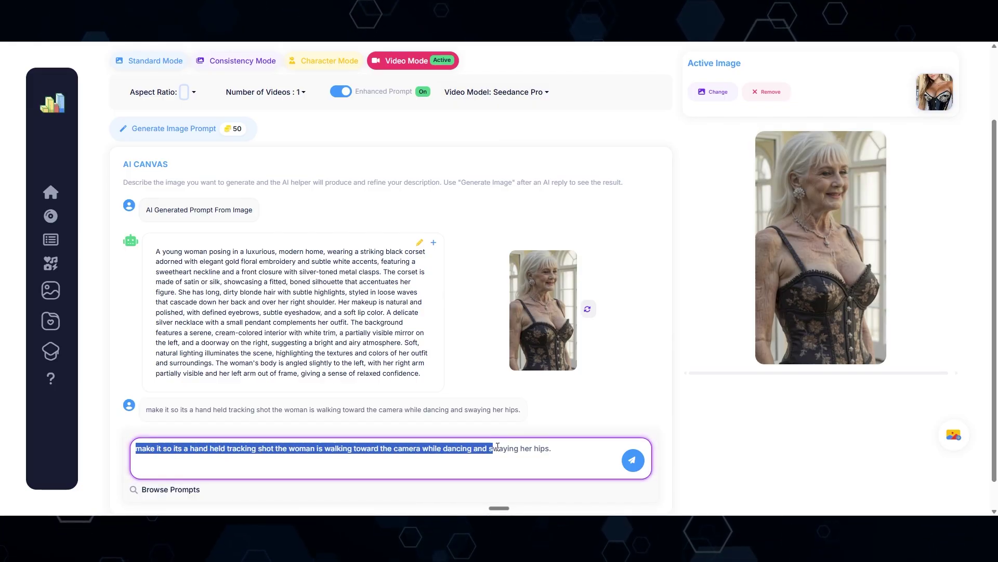
{"action": "left_click", "coordinate": [133, 448]}
{"action": "left_click_drag", "start_coordinate": [137, 449], "coordinate": [280, 452]}
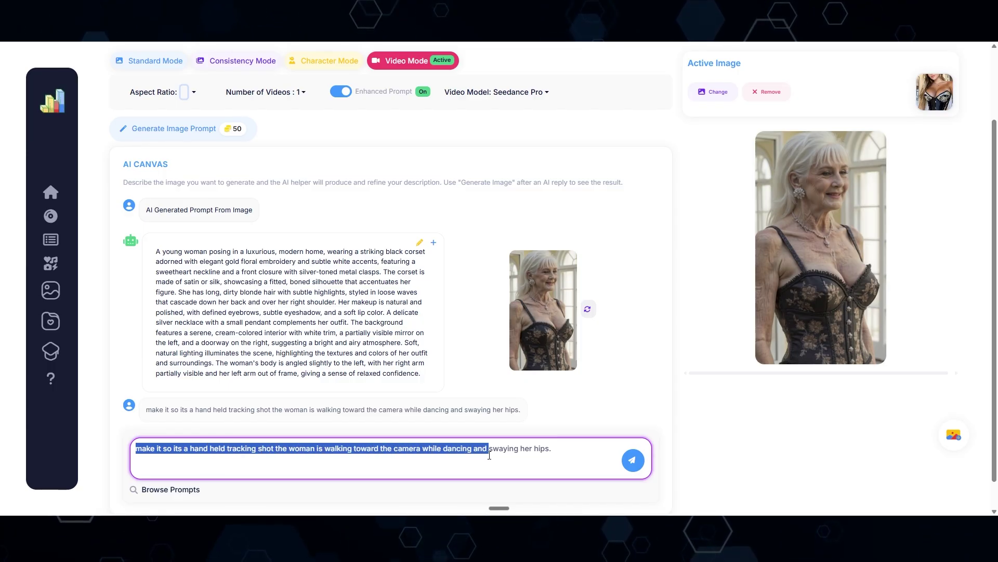
{"action": "left_click", "coordinate": [633, 460]}
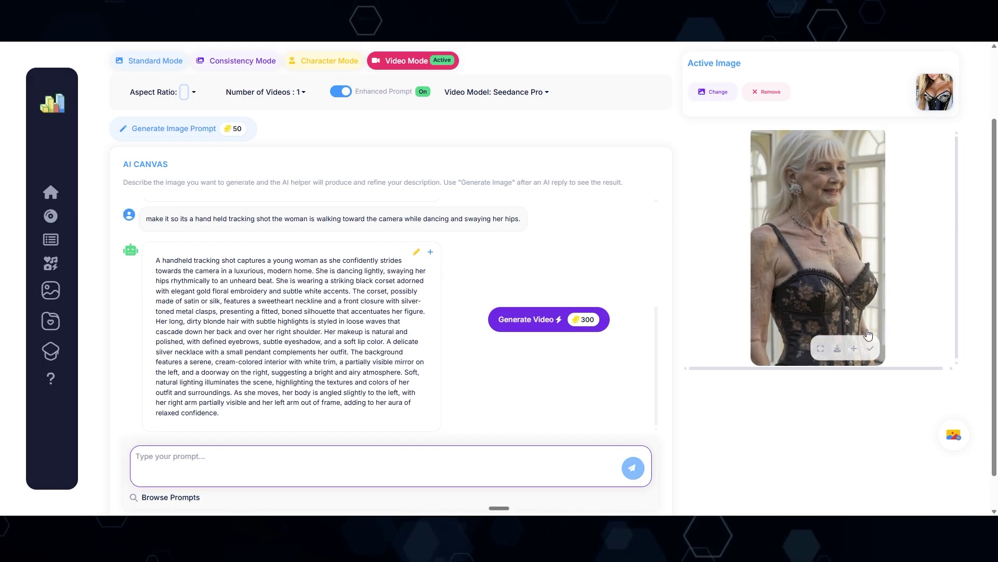
Tick the Gloria image, generate the video, and open it for playback
{"action": "left_click", "coordinate": [870, 349]}
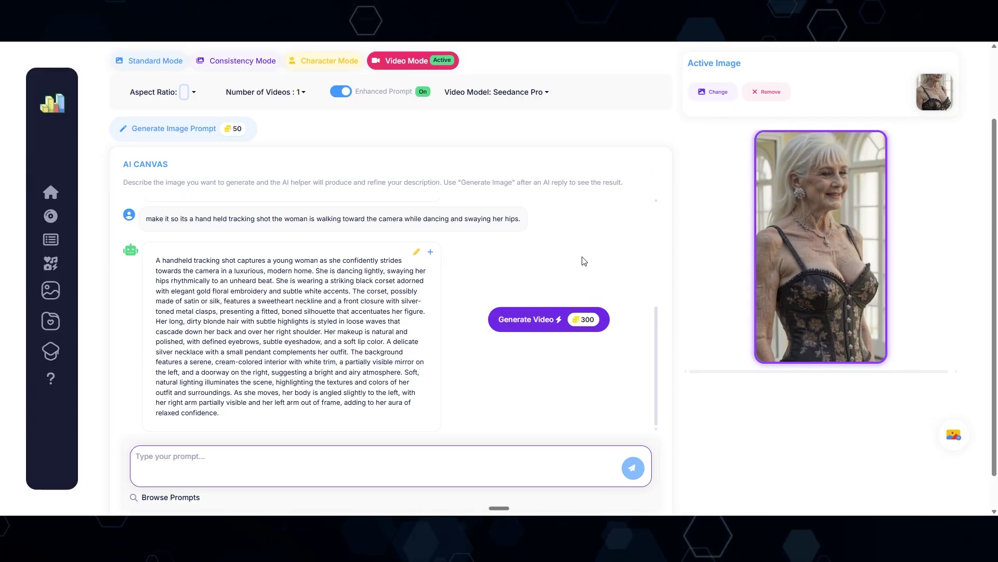
{"action": "left_click", "coordinate": [500, 314]}
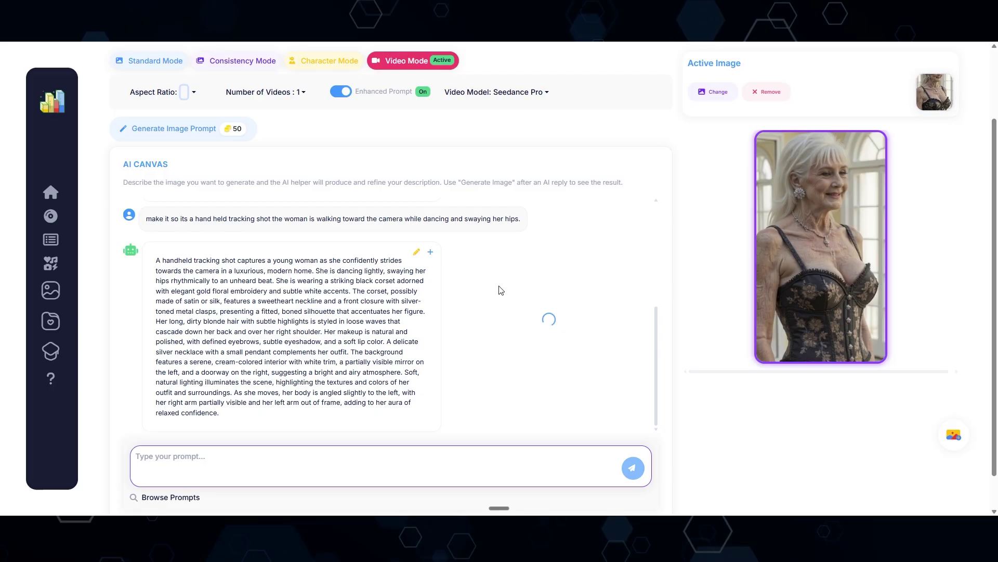
{"action": "left_click", "coordinate": [768, 241]}
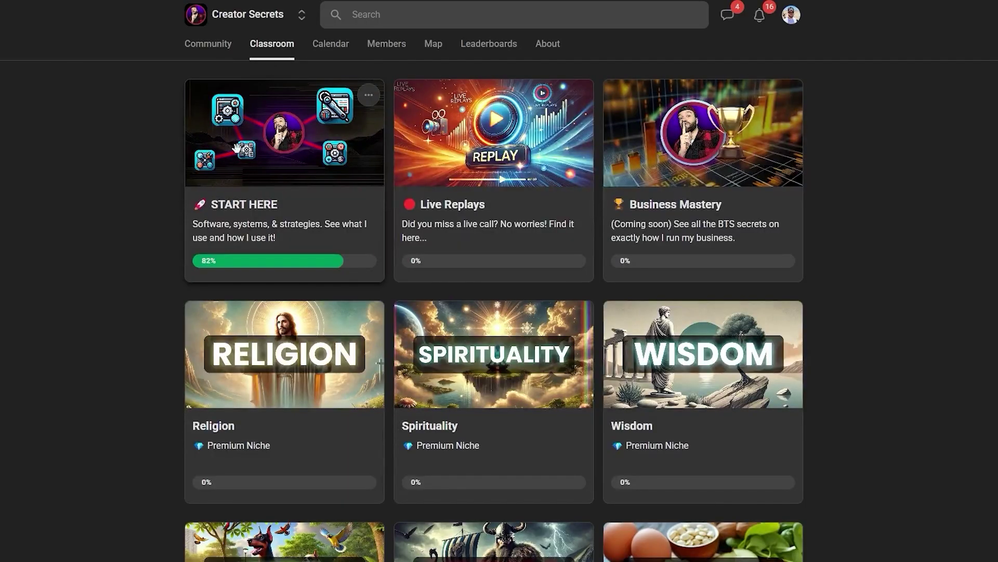
Open START HERE and its LIVE Q & A + VIP content lesson, then scroll the niche courses
{"action": "left_click", "coordinate": [236, 148]}
{"action": "left_click", "coordinate": [241, 167]}
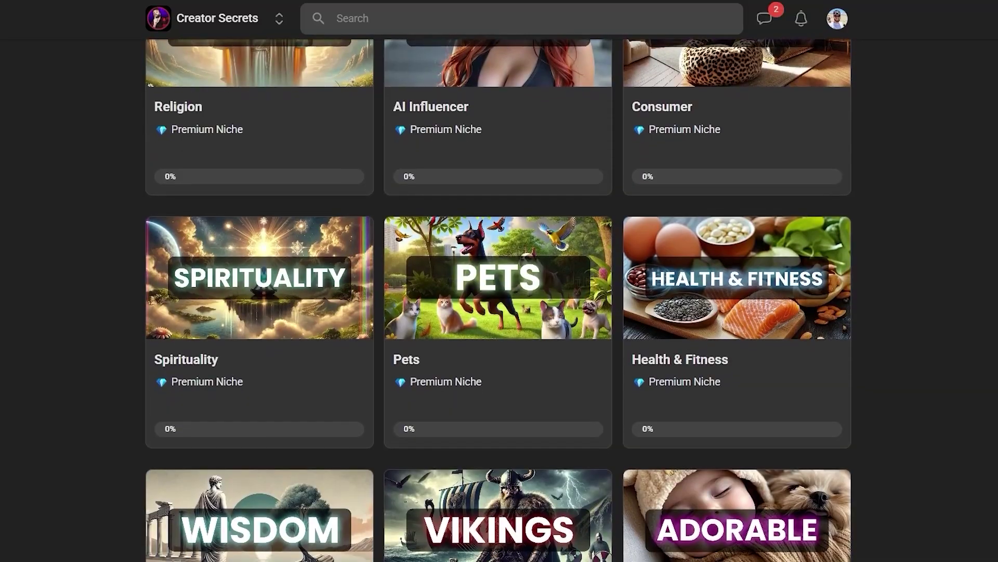
{"action": "scroll", "coordinate": [498, 291], "scroll_direction": "down", "scroll_amount": 2}
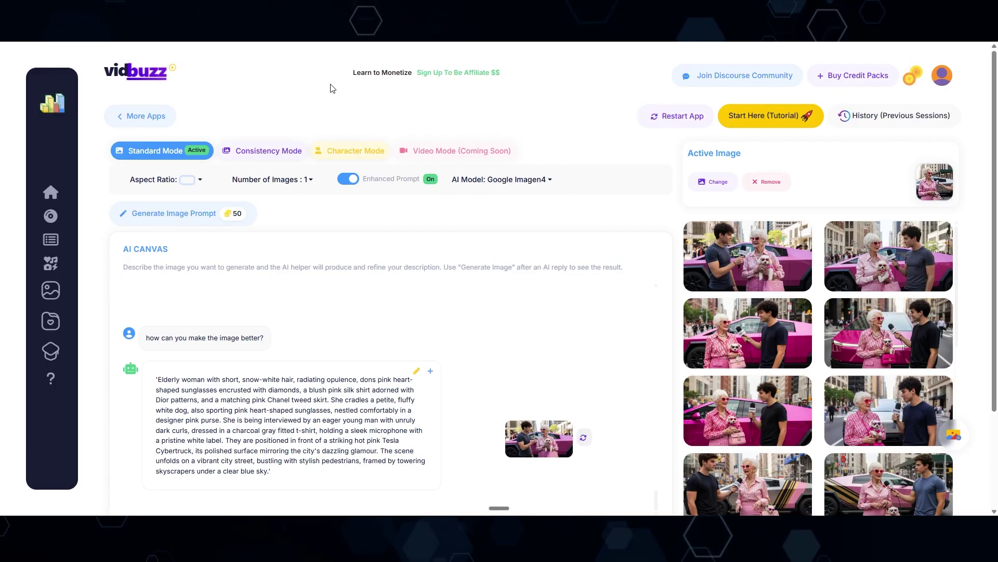
Scroll the AI Canvas chat to review the earlier pink-Cybertruck interview images
{"action": "scroll", "coordinate": [589, 132], "scroll_direction": "down", "scroll_amount": 3}
{"action": "scroll", "coordinate": [593, 136], "scroll_direction": "up", "scroll_amount": 3}
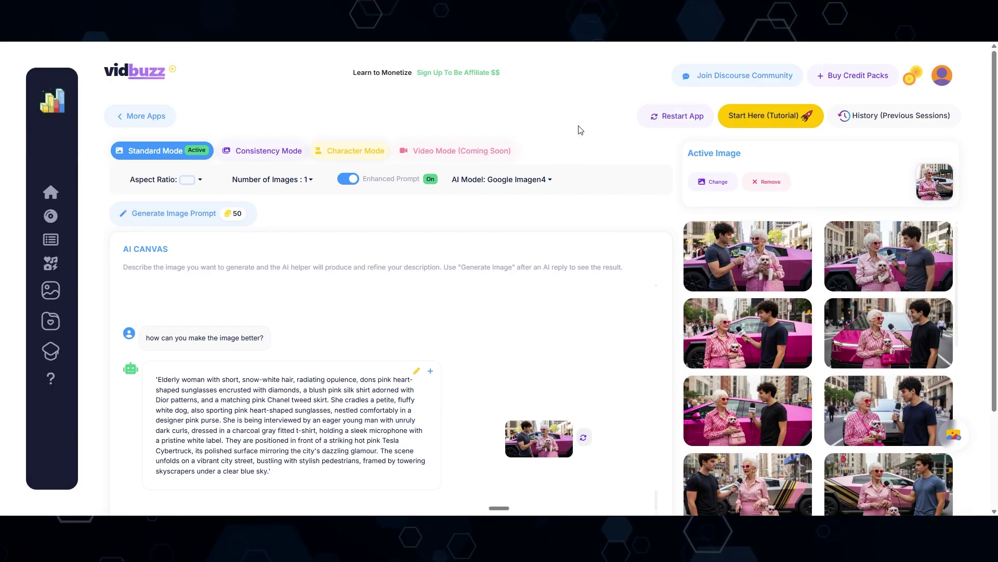
{"action": "scroll", "coordinate": [581, 130], "scroll_direction": "down", "scroll_amount": 3}
{"action": "scroll", "coordinate": [577, 167], "scroll_direction": "up", "scroll_amount": 8}
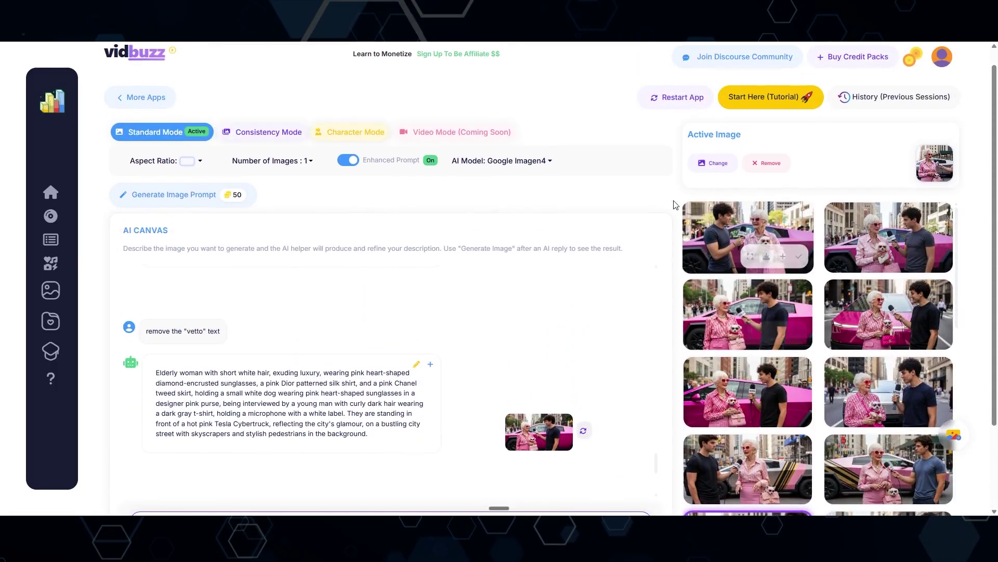
{"action": "scroll", "coordinate": [520, 229], "scroll_direction": "down", "scroll_amount": 3}
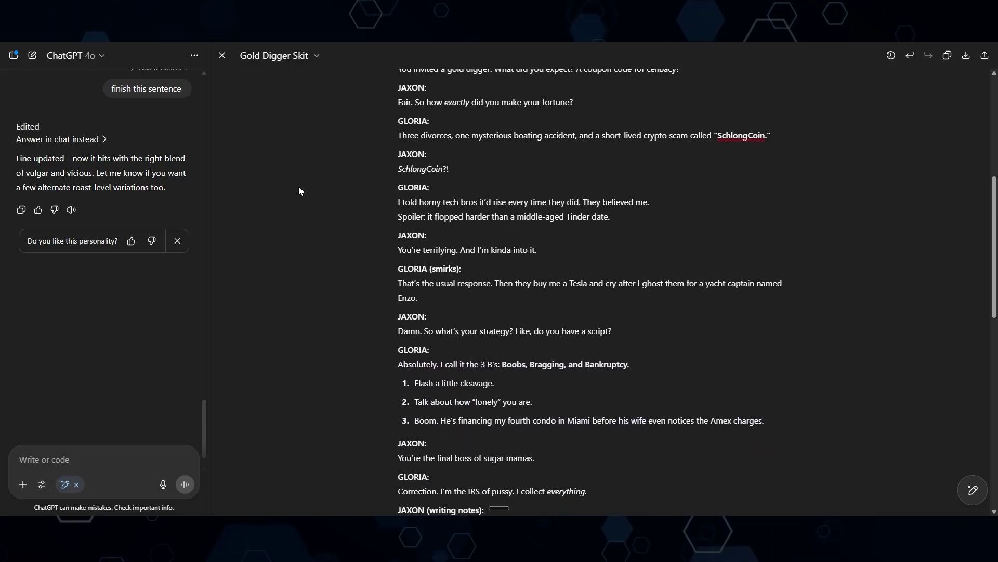
{"action": "scroll", "coordinate": [299, 186], "scroll_direction": "up", "scroll_amount": 5}
{"action": "scroll", "coordinate": [296, 223], "scroll_direction": "down", "scroll_amount": 3}
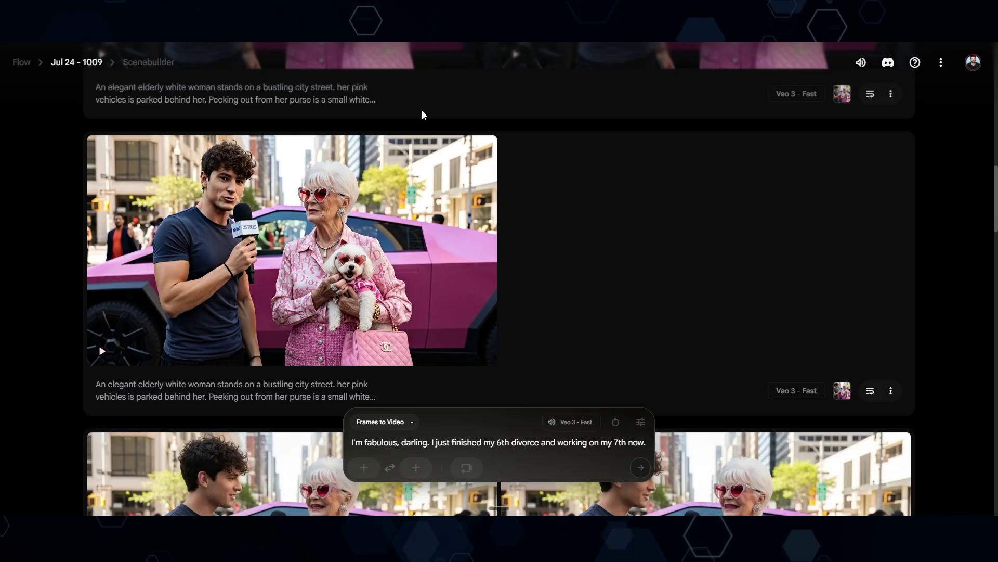
{"action": "scroll", "coordinate": [312, 198], "scroll_direction": "up", "scroll_amount": 3}
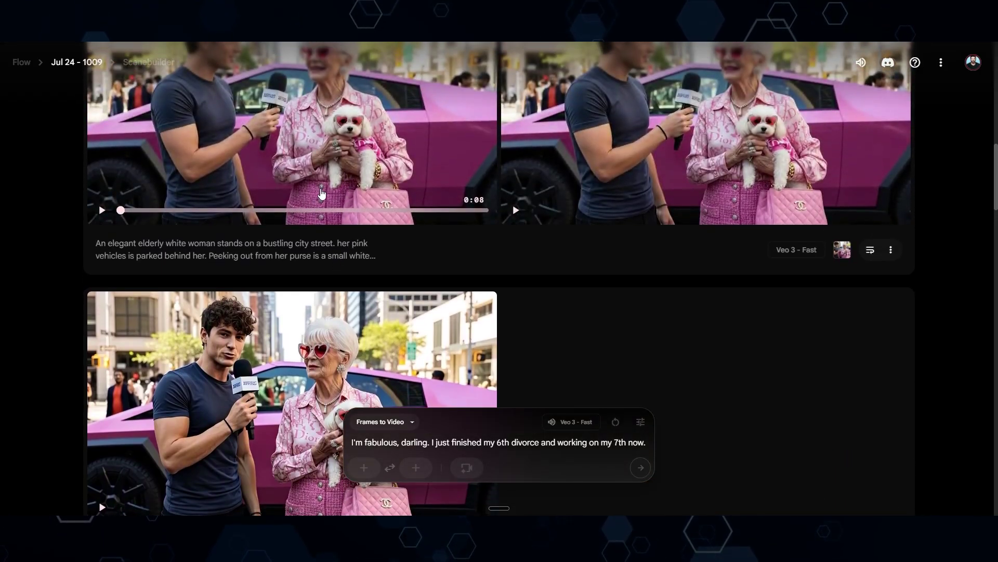